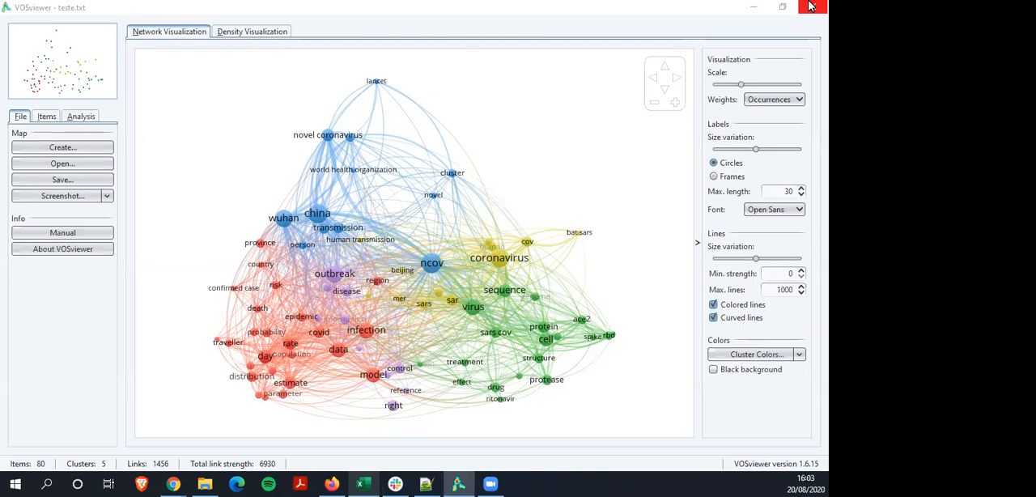
Switch to Notepad++ to show the text file 2020.01.completo.txt
{"action": "left_click", "coordinate": [812, 6]}
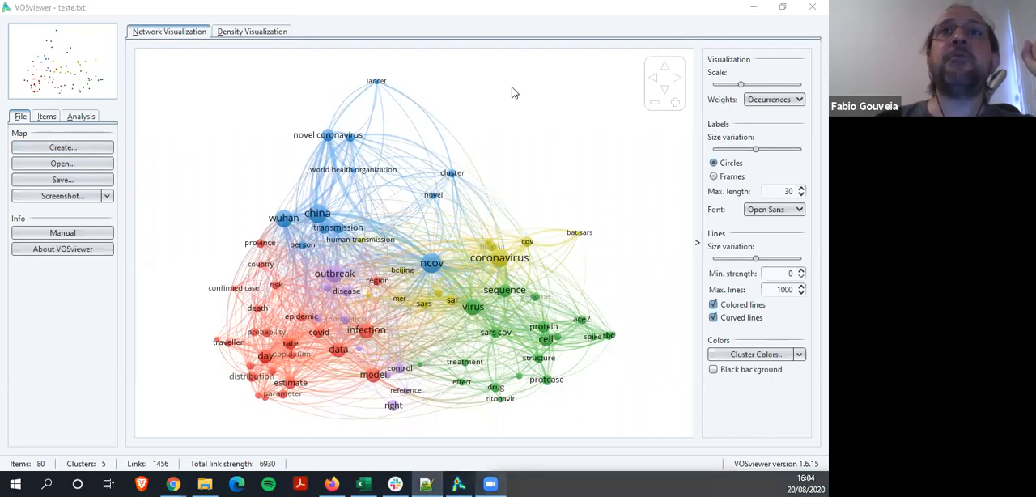
{"action": "key", "text": "alt+Tab"}
{"action": "left_click", "coordinate": [541, 78]}
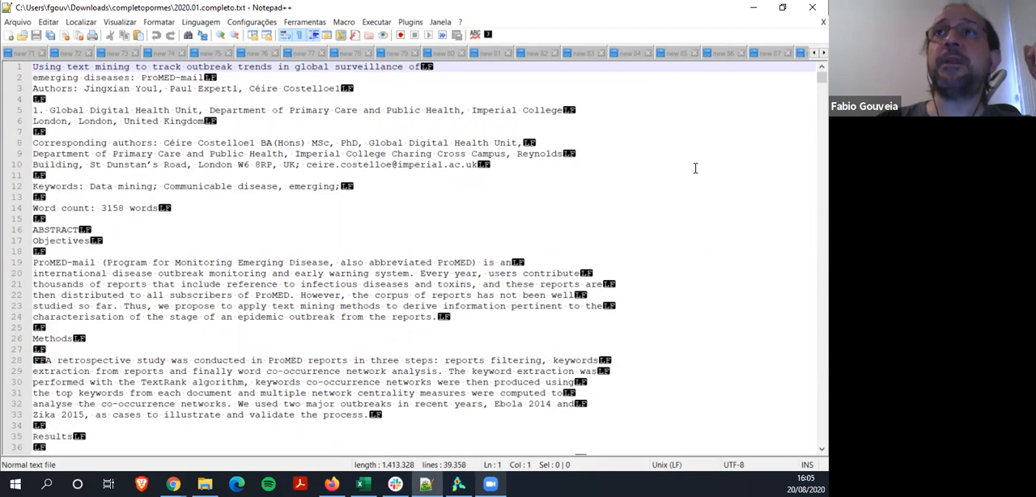
{"action": "scroll", "coordinate": [808, 54], "scroll_direction": "down", "scroll_amount": 4}
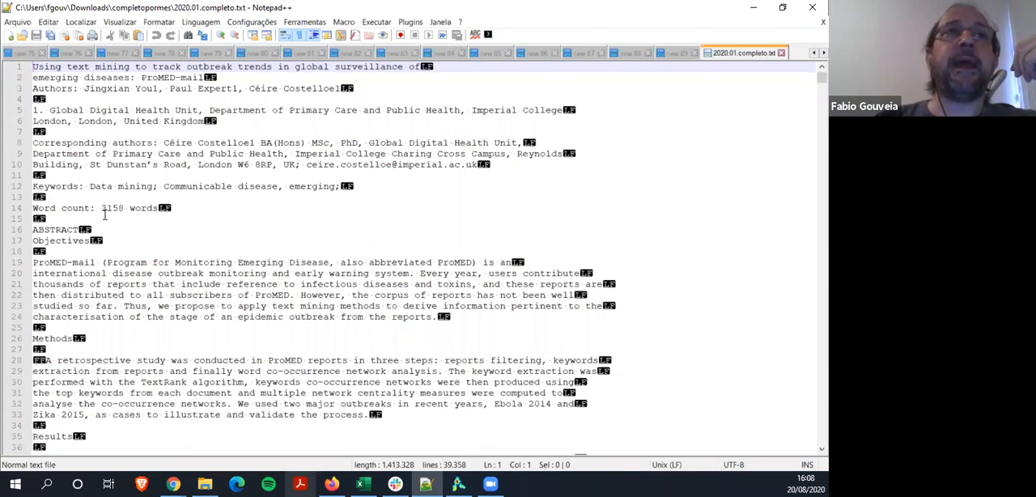
{"action": "left_click", "coordinate": [87, 25]}
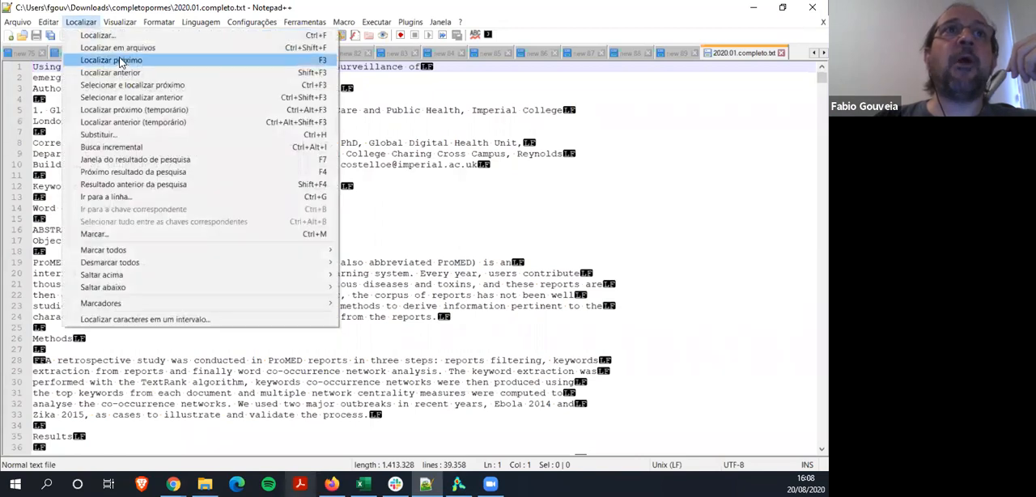
{"action": "left_click", "coordinate": [124, 136]}
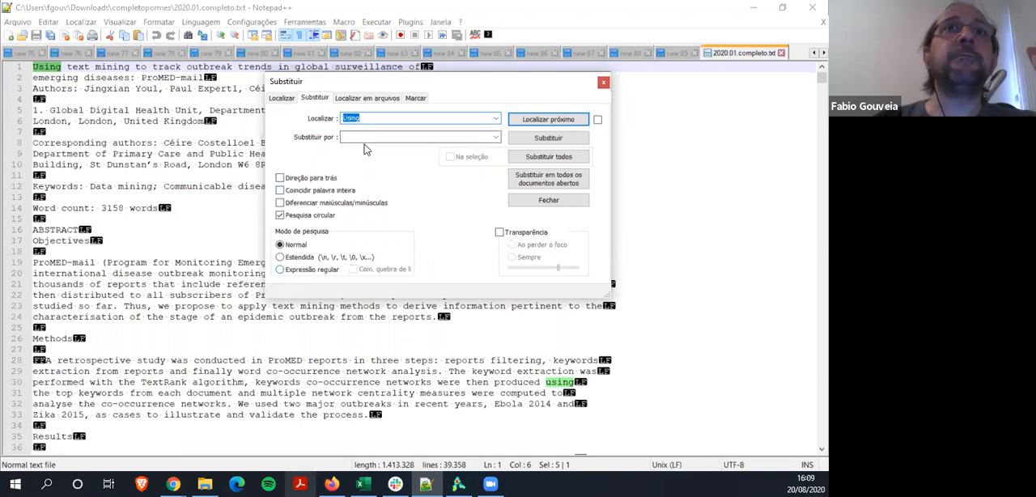
{"action": "left_click", "coordinate": [603, 83]}
{"action": "left_click", "coordinate": [49, 23]}
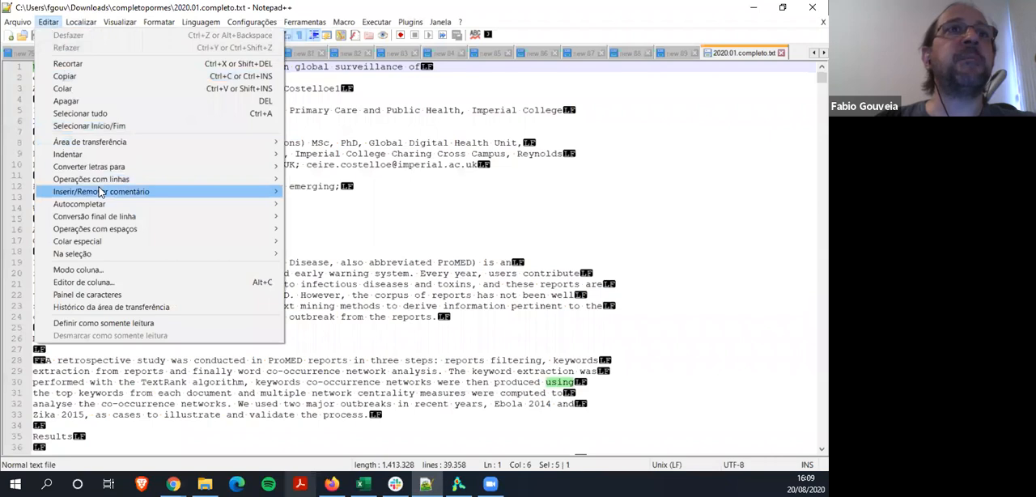
{"action": "mouse_move", "coordinate": [109, 179]}
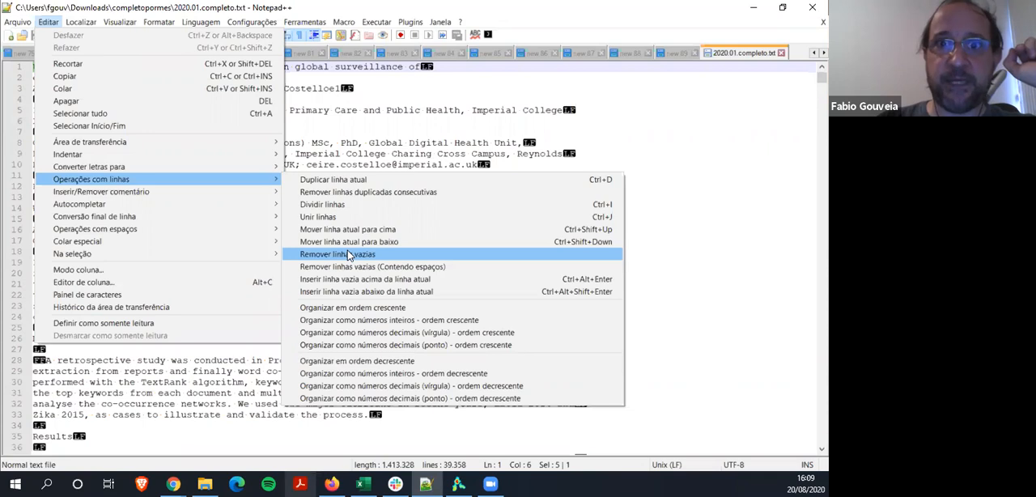
Set up a replacement in the text file that finds \n\n and substitutes \n
{"action": "mouse_move", "coordinate": [81, 21]}
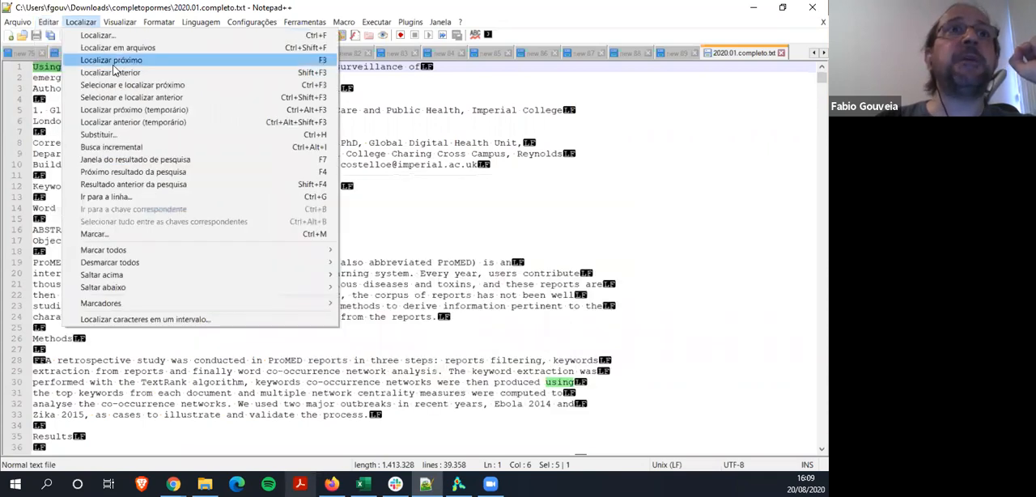
{"action": "left_click", "coordinate": [125, 136]}
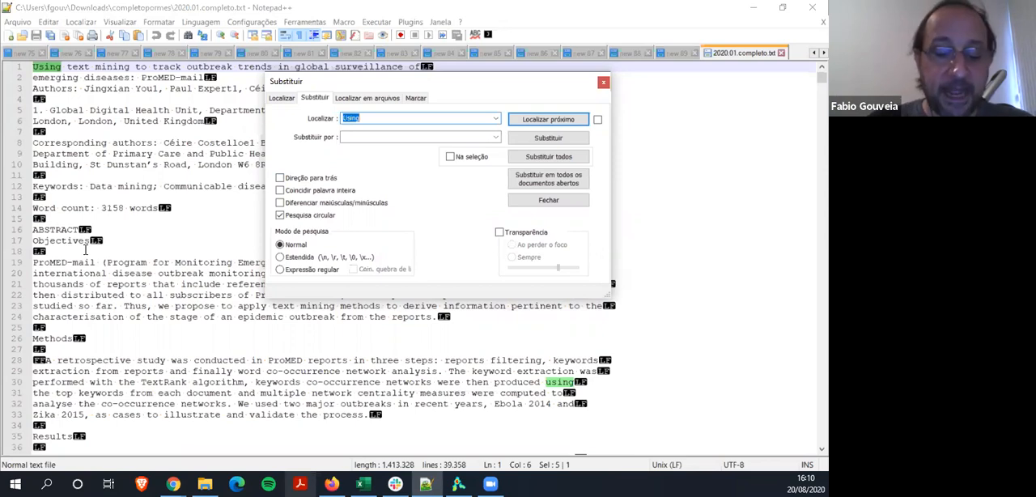
{"action": "type", "text": "\\n\\n"}
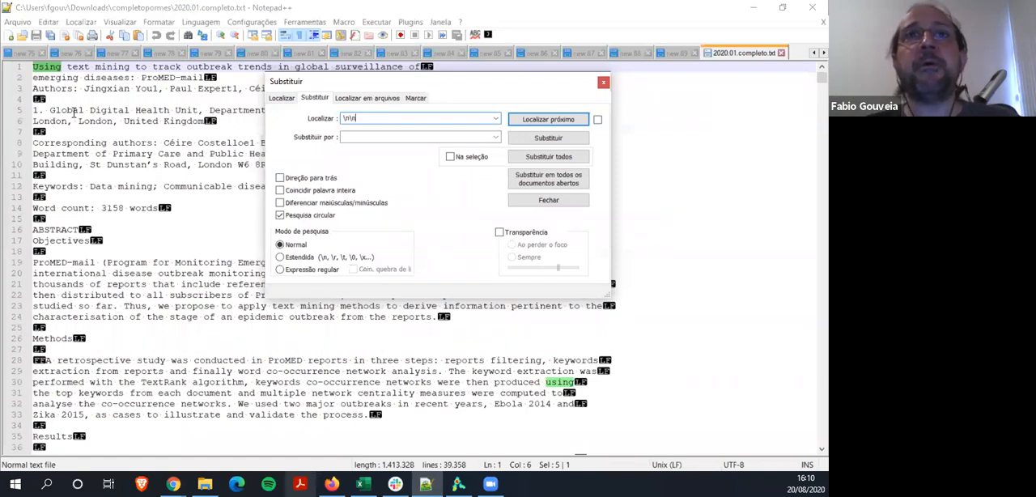
{"action": "left_click", "coordinate": [371, 143]}
{"action": "type", "text": "\\n"}
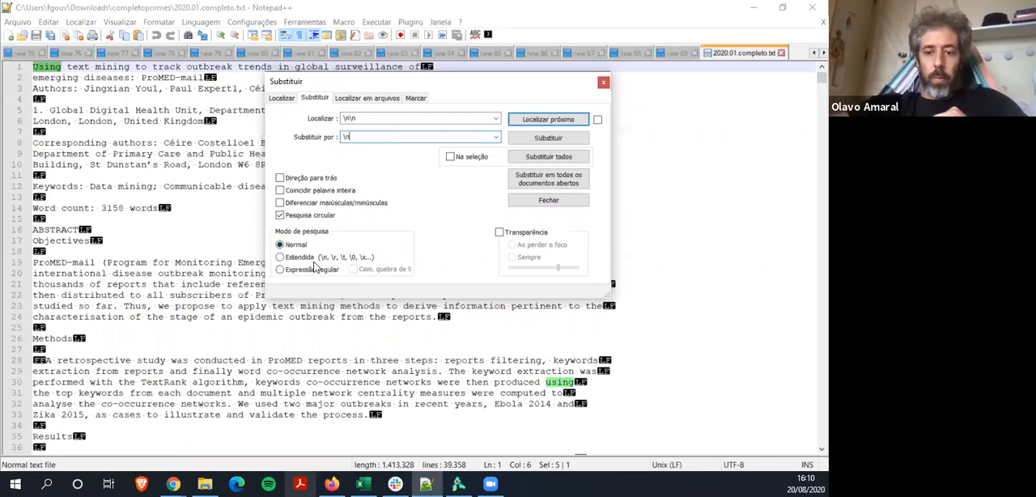
Write the note "notepad++ sublimetext3" on the empty line 18 below Objectives
{"action": "left_click", "coordinate": [65, 253]}
{"action": "type", "text": "note"}
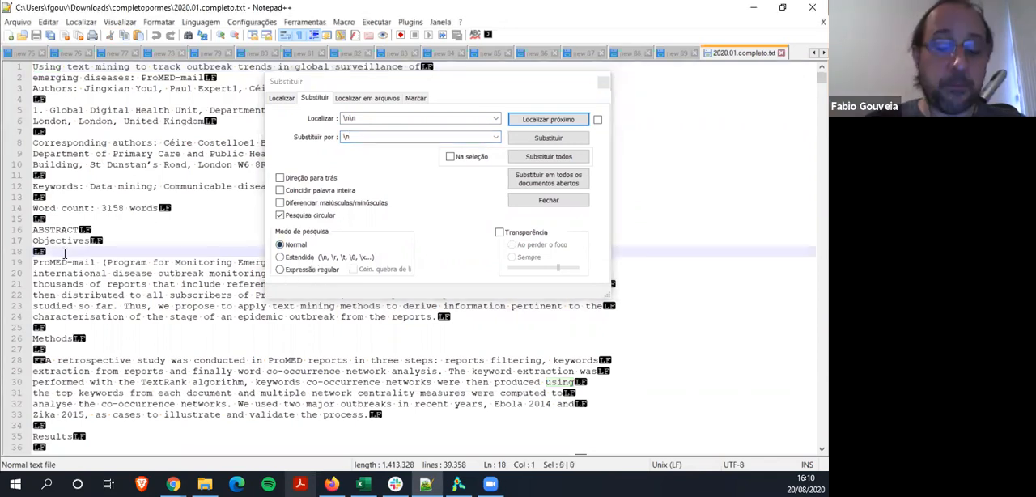
{"action": "type", "text": "pad++"}
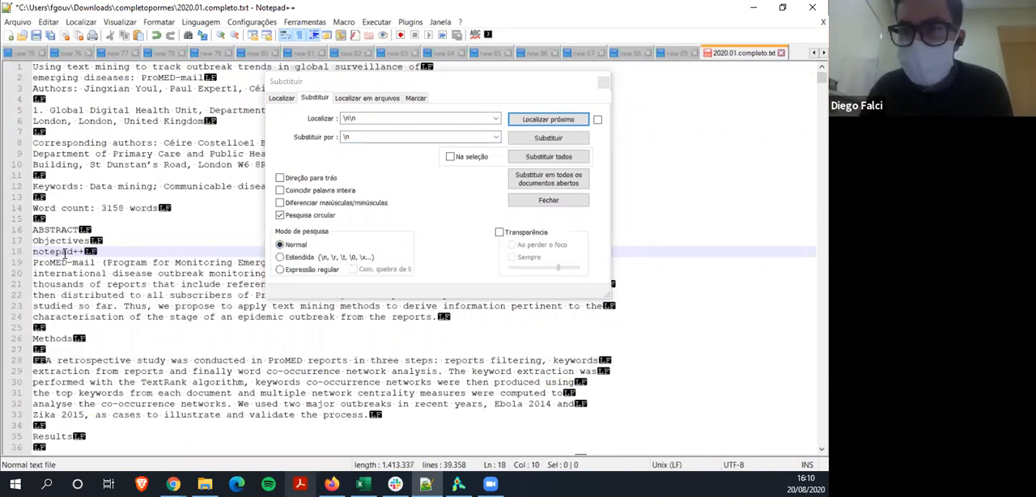
{"action": "type", "text": " sh"}
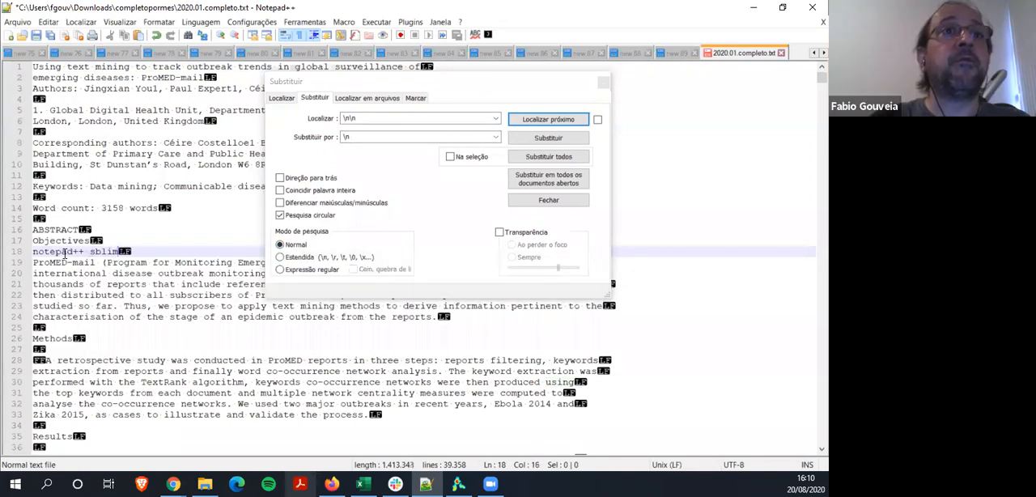
{"action": "type", "text": "bli"}
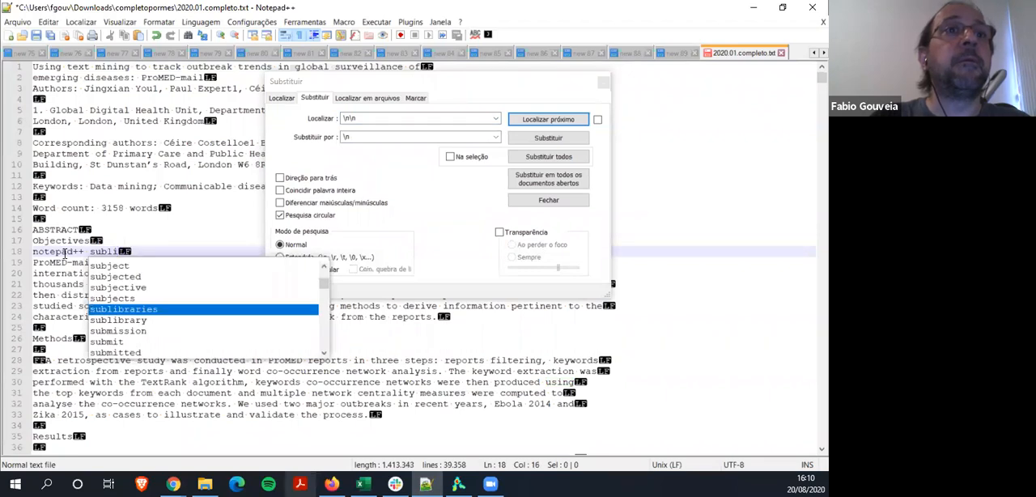
{"action": "type", "text": "mete"}
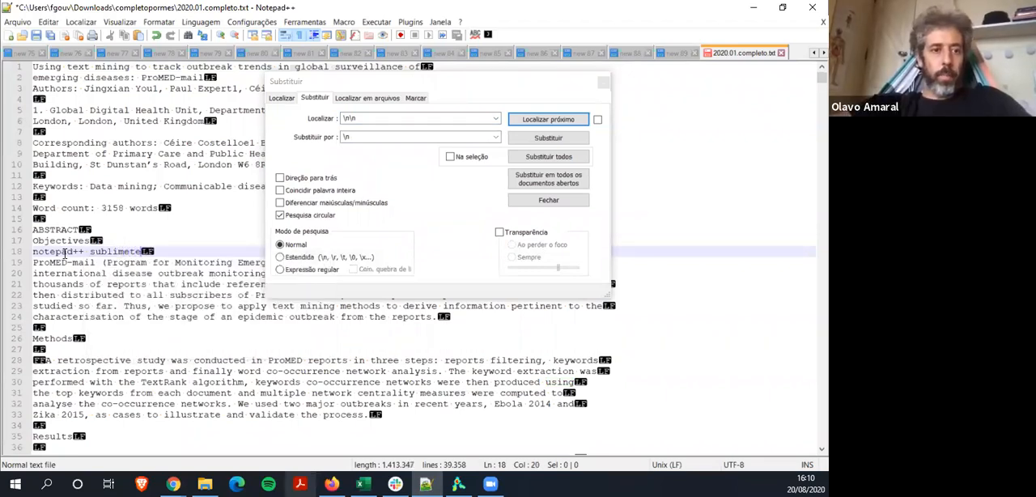
{"action": "type", "text": "xt3"}
Delete the note from line 18 so that the line is empty again
{"action": "key", "text": "shift+Left"}
{"action": "key", "text": "shift+Left"}
{"action": "key", "text": "shift+Left"}
{"action": "key", "text": "shift+Left"}
{"action": "key", "text": "shift+Left"}
{"action": "key", "text": "shift+Left"}
{"action": "key", "text": "shift+Left"}
{"action": "key", "text": "shift+Left"}
{"action": "key", "text": "shift+Left"}
{"action": "key", "text": "shift+Left"}
{"action": "key", "text": "shift+Left"}
{"action": "key", "text": "shift+Left"}
{"action": "key", "text": "shift+Left"}
{"action": "key", "text": "shift+Left"}
{"action": "key", "text": "shift+Left"}
{"action": "key", "text": "shift+Left"}
{"action": "key", "text": "shift+Left"}
{"action": "key", "text": "shift+Left"}
{"action": "key", "text": "shift+Left"}
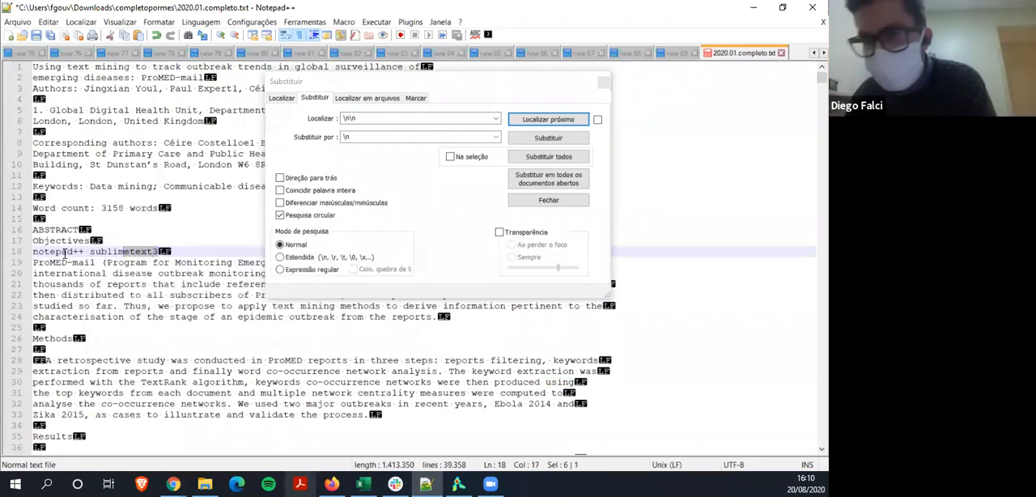
{"action": "key", "text": "shift+Left"}
{"action": "key", "text": "shift+Left"}
{"action": "key", "text": "shift+Left"}
{"action": "key", "text": "BackSpace"}
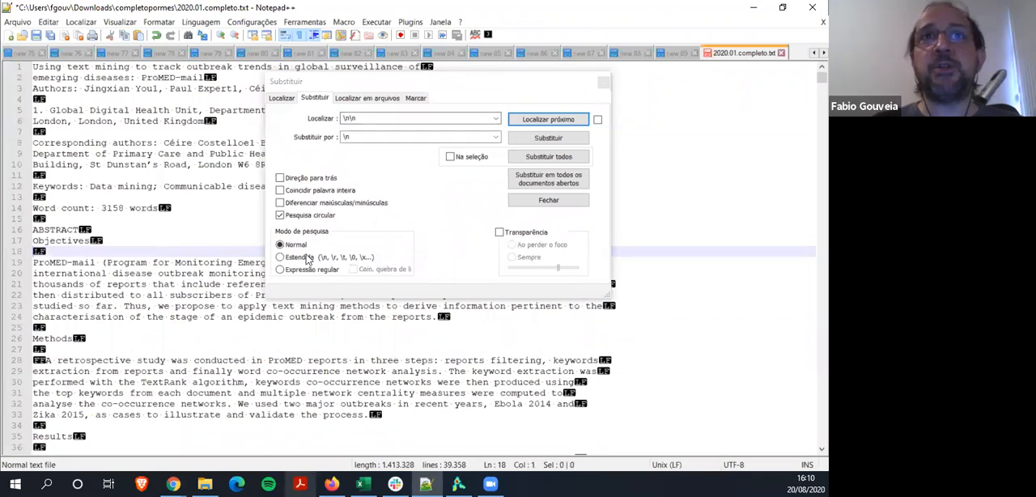
Switch the replacement's search mode to Estendida and close the dialog without replacing anything
{"action": "left_click", "coordinate": [280, 269]}
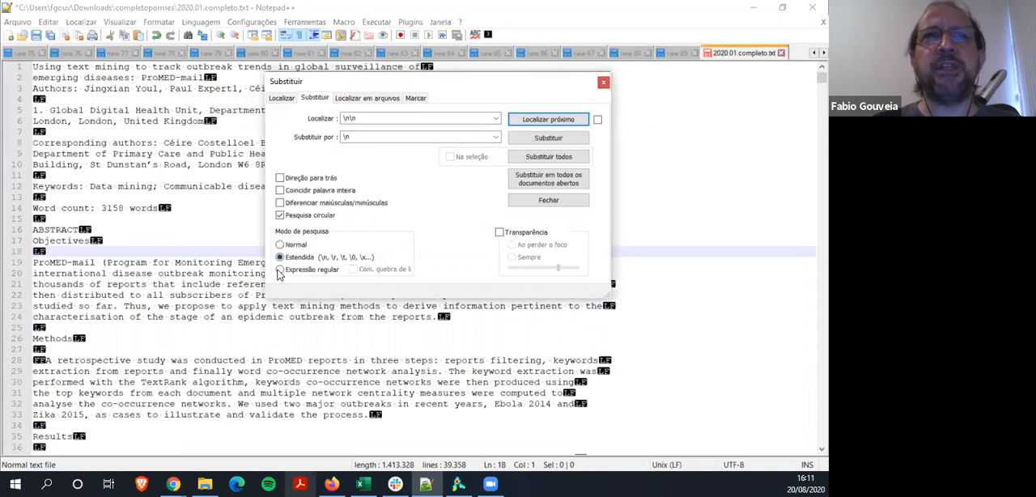
{"action": "left_click", "coordinate": [280, 257]}
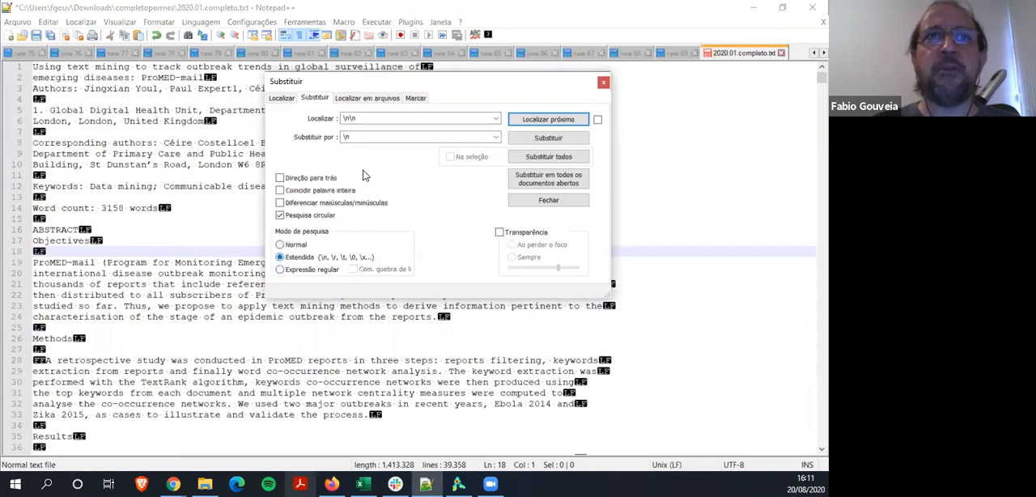
{"action": "double_click", "coordinate": [354, 119]}
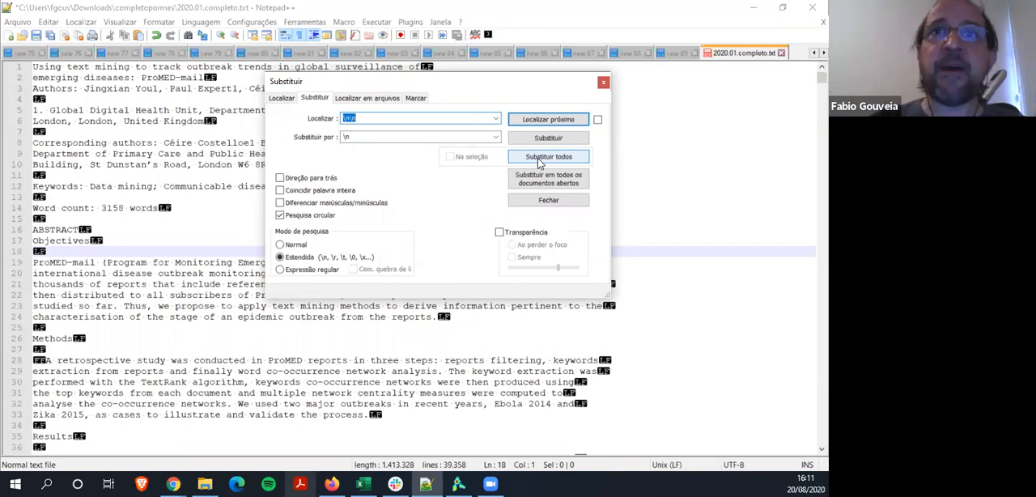
{"action": "left_click", "coordinate": [544, 200]}
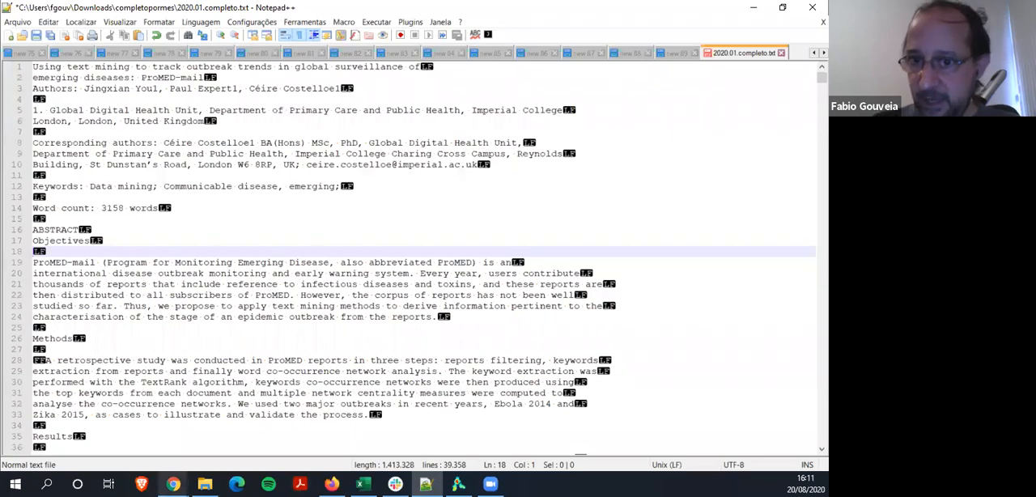
{"action": "left_click", "coordinate": [458, 484]}
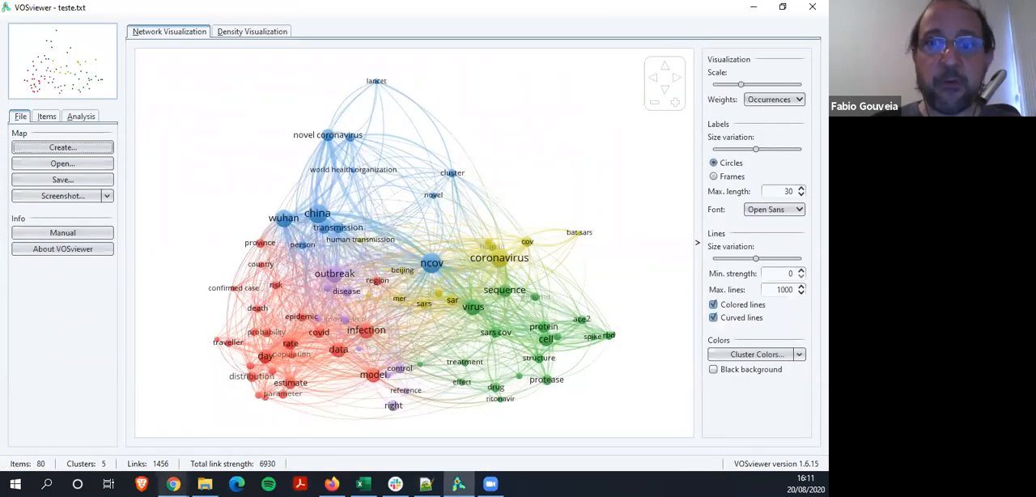
{"action": "left_click", "coordinate": [205, 484]}
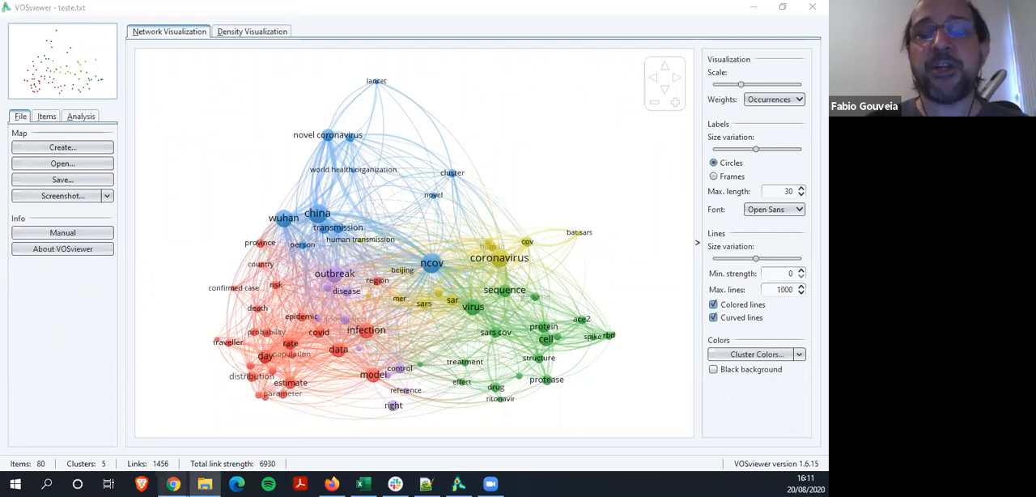
{"action": "left_click", "coordinate": [427, 484]}
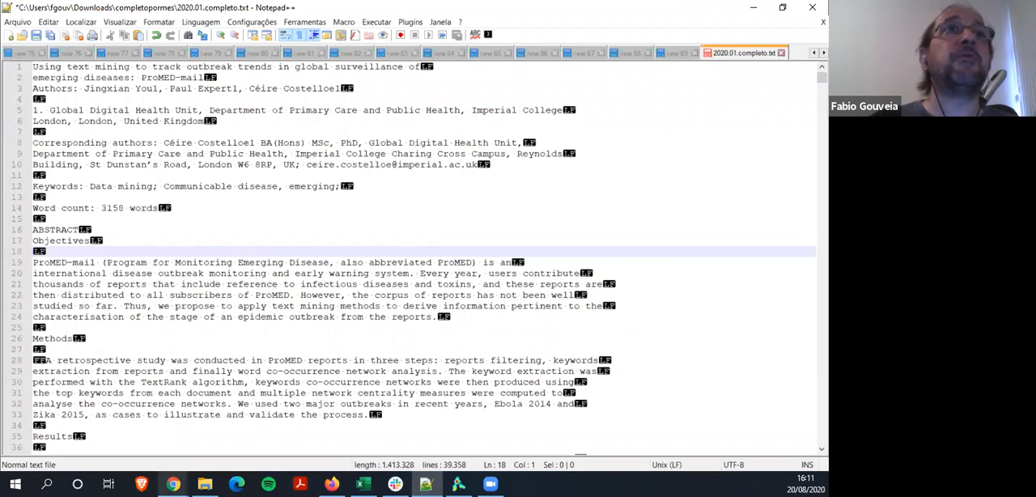
Remove all empty lines from the 2020.01.completo.txt text
{"action": "left_click", "coordinate": [48, 22]}
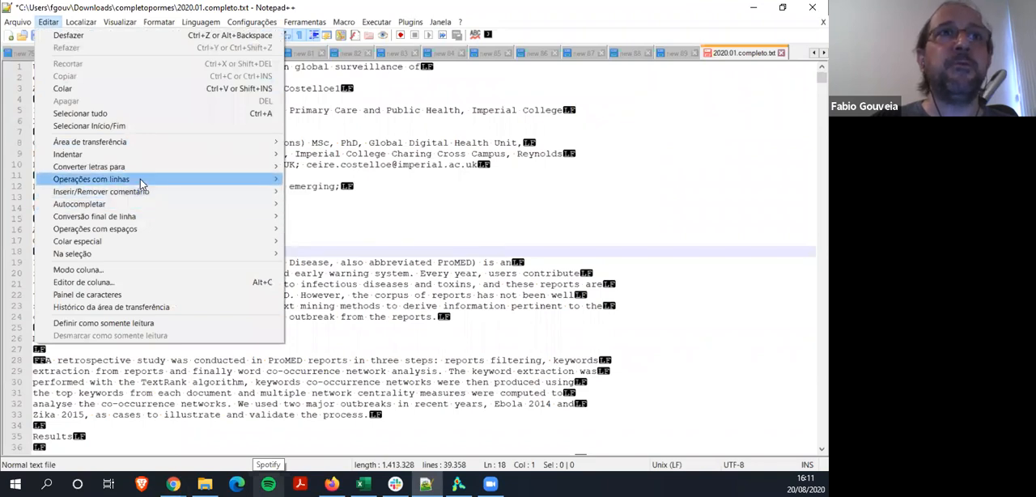
{"action": "mouse_move", "coordinate": [245, 182]}
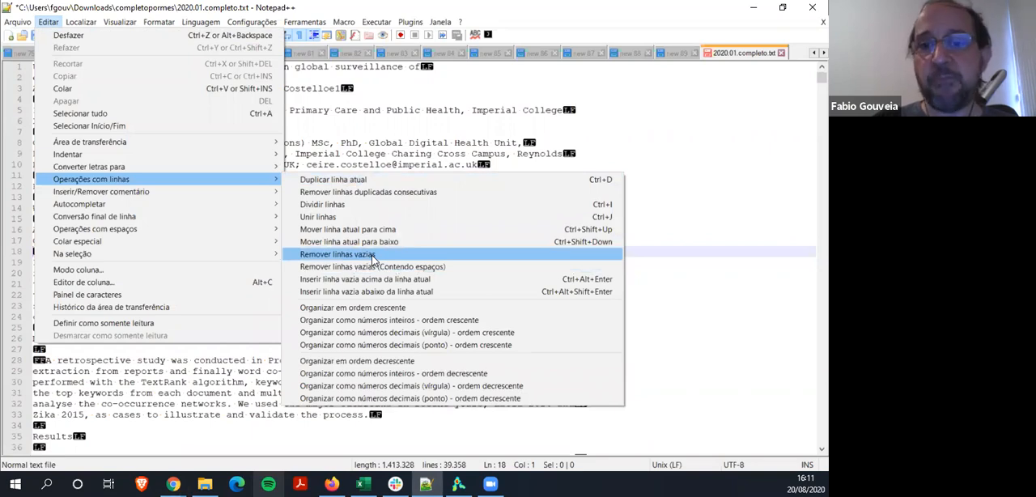
{"action": "left_click", "coordinate": [373, 255]}
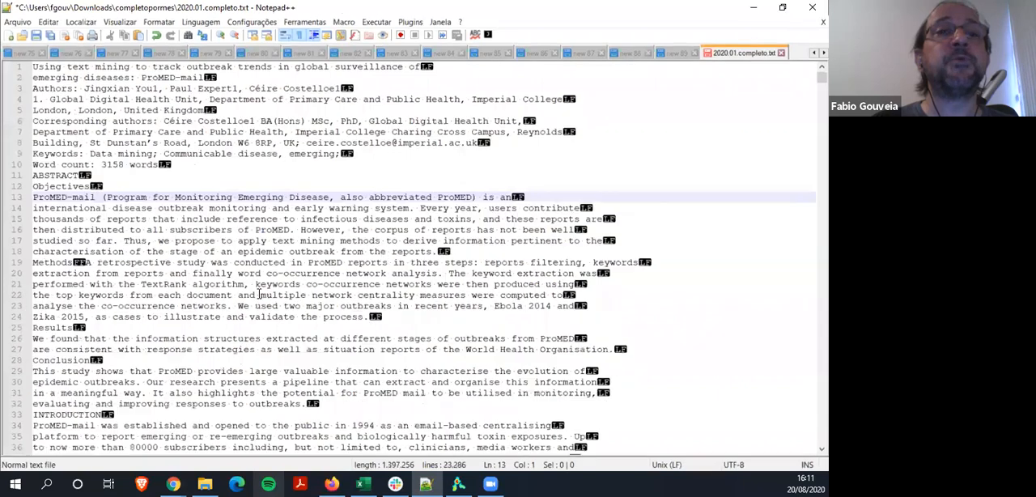
{"action": "left_click", "coordinate": [116, 263]}
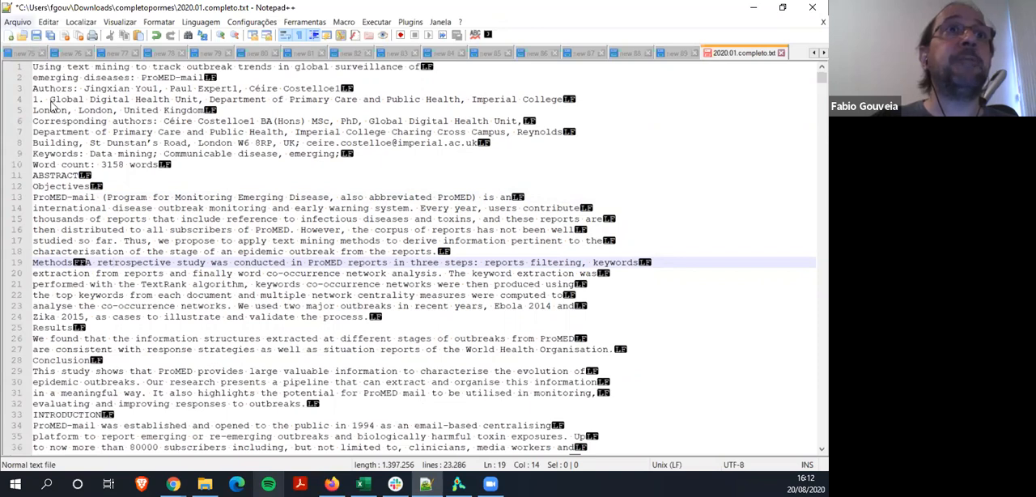
Save the text as a separate file named teste2 in the Área de Trabalho folder
{"action": "left_click", "coordinate": [18, 22]}
{"action": "left_click", "coordinate": [71, 121]}
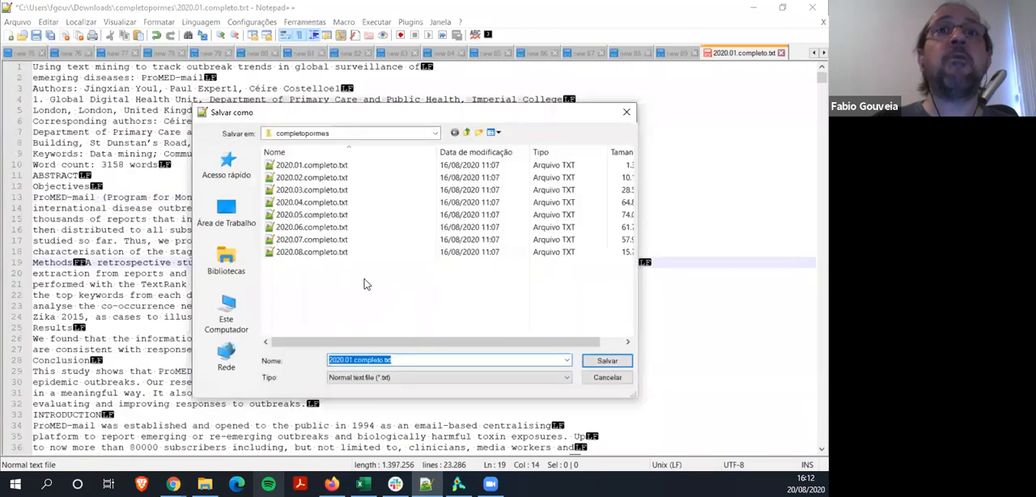
{"action": "left_click", "coordinate": [248, 222]}
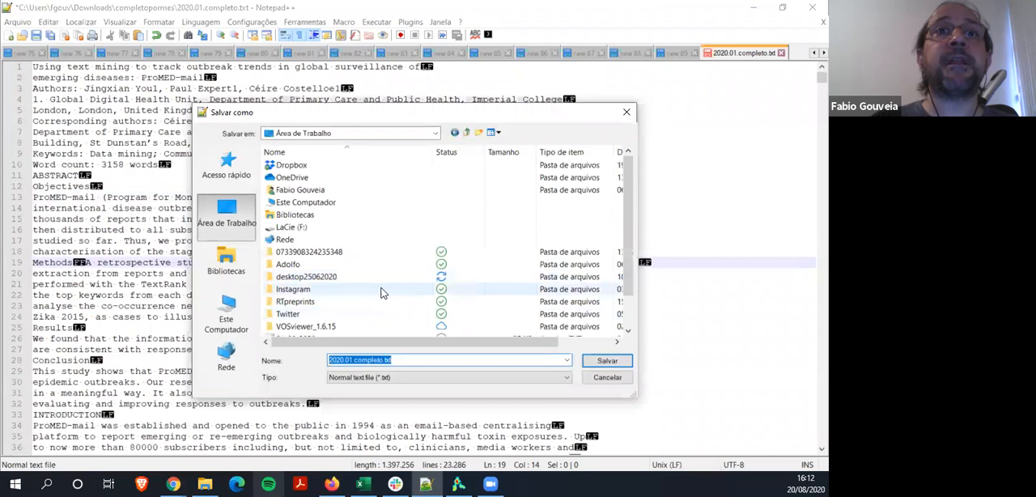
{"action": "scroll", "coordinate": [382, 289], "scroll_direction": "down", "scroll_amount": 1}
{"action": "type", "text": "teste2"}
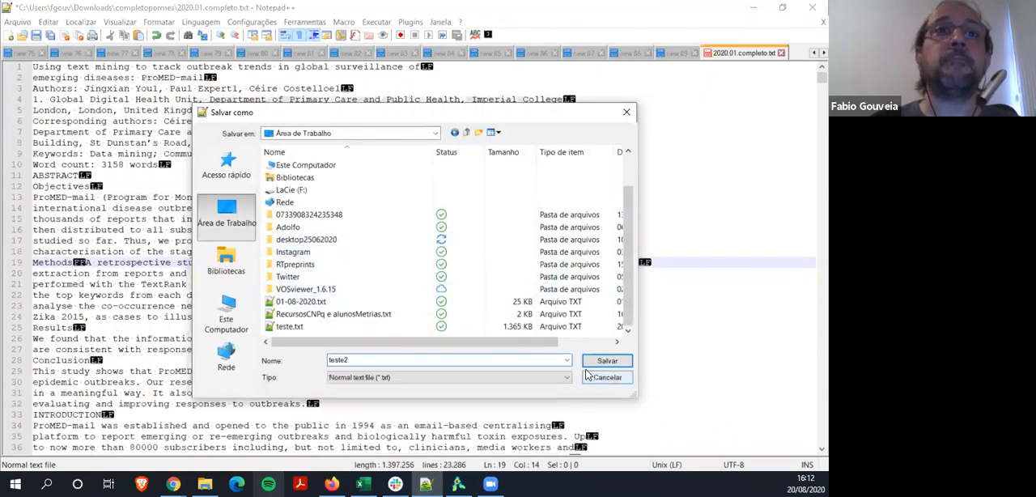
{"action": "left_click", "coordinate": [609, 362]}
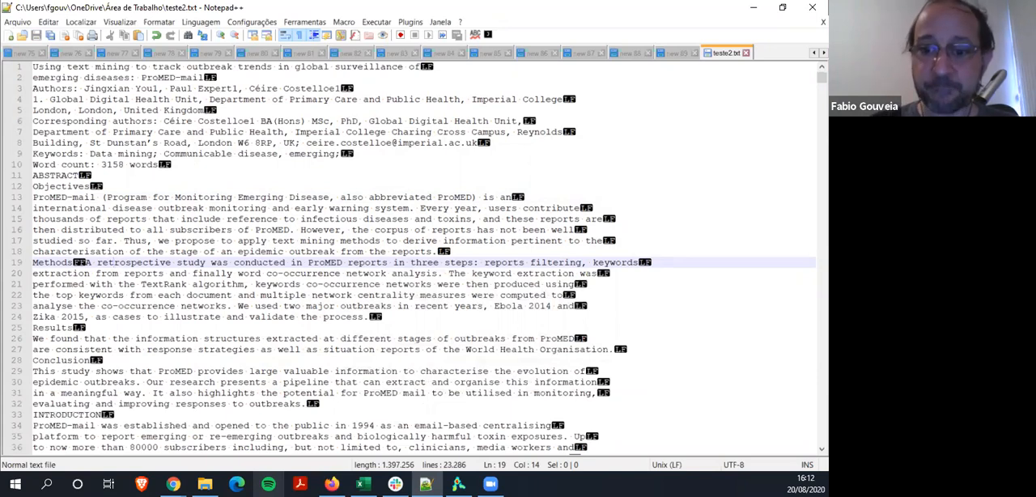
Switch to VOSviewer and start a new map based on text data that is read from VOSviewer files
{"action": "key", "text": "alt+Tab"}
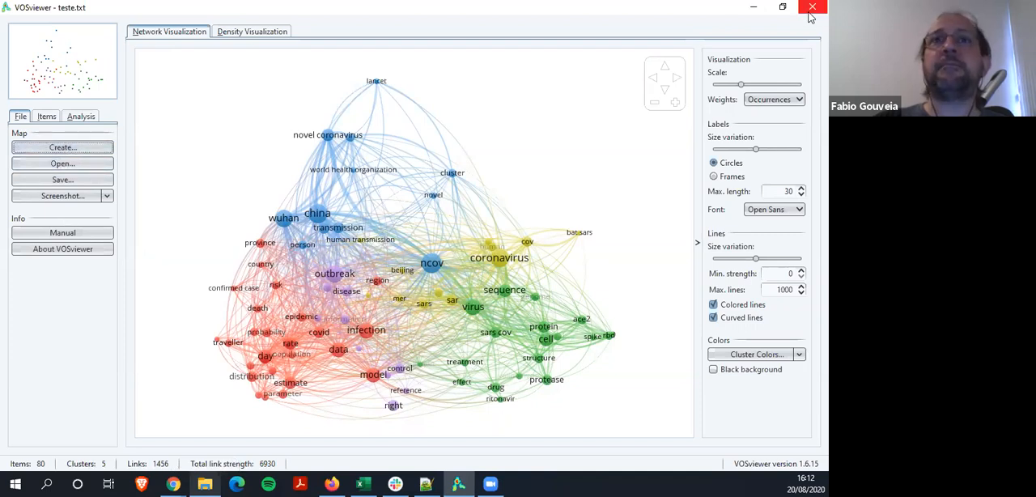
{"action": "left_click", "coordinate": [63, 147]}
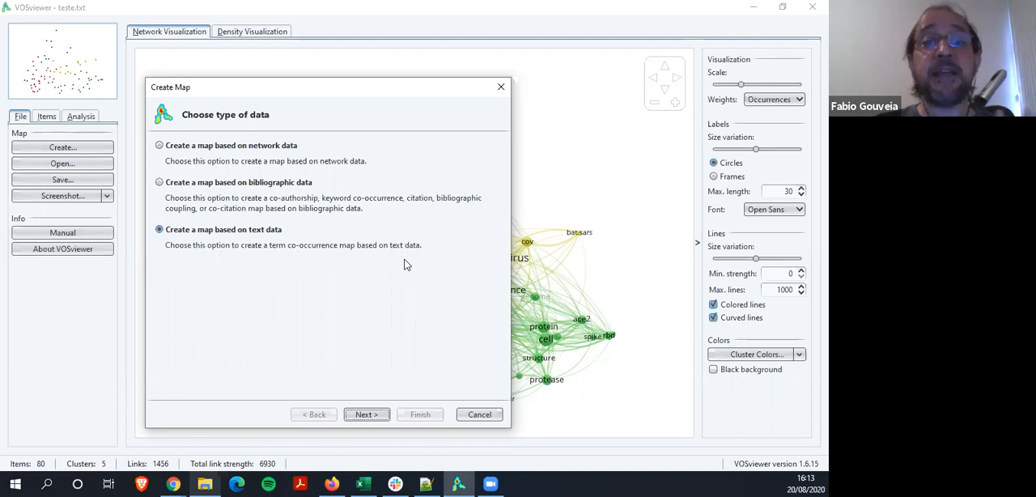
{"action": "left_click", "coordinate": [366, 416]}
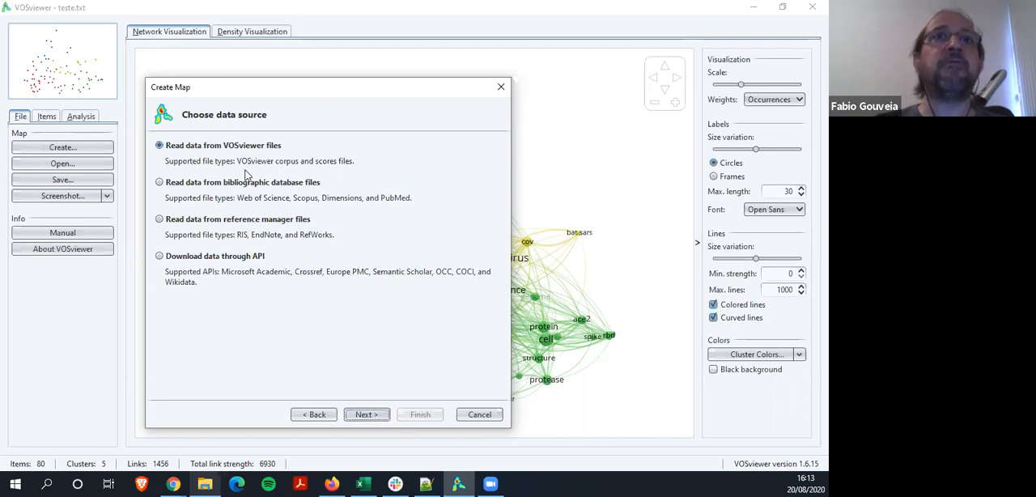
{"action": "left_click", "coordinate": [366, 415]}
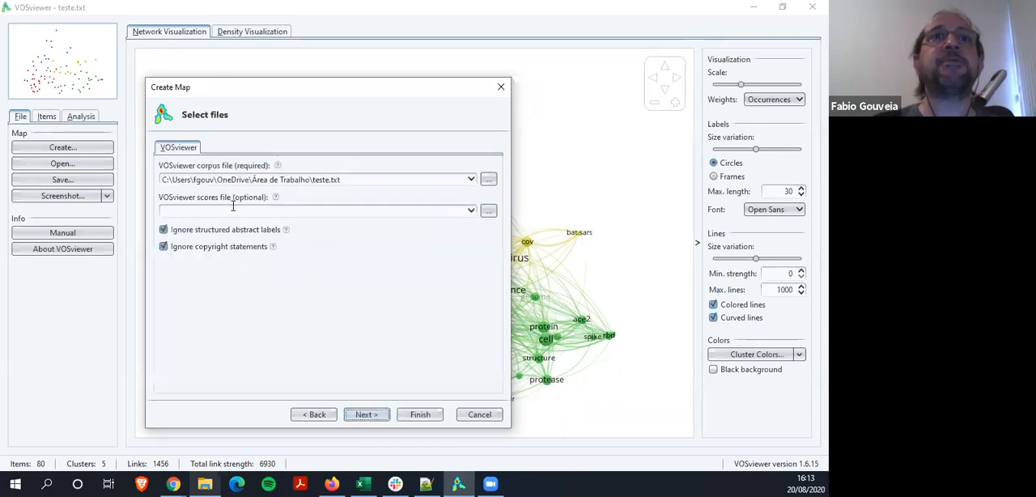
Change the VOSviewer corpus file to teste2.txt in the Área de Trabalho folder
{"action": "triple_click", "coordinate": [328, 177]}
{"action": "key", "text": "End"}
{"action": "key", "text": "Left"}
{"action": "key", "text": "Left"}
{"action": "key", "text": "Left"}
{"action": "key", "text": "Left"}
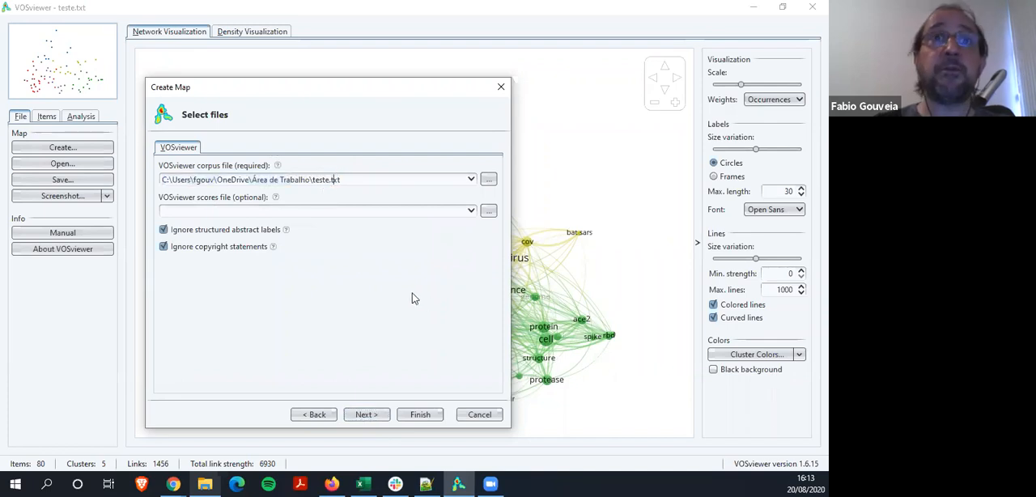
{"action": "type", "text": "2"}
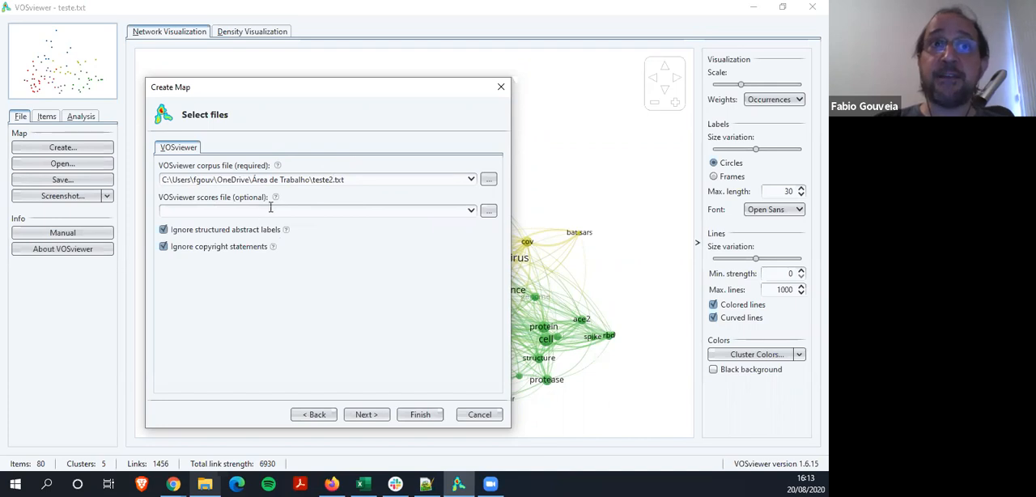
Keep structured abstract labels and copyright statements ignored, and accept binary counting without a thesaurus file
{"action": "left_click", "coordinate": [165, 230]}
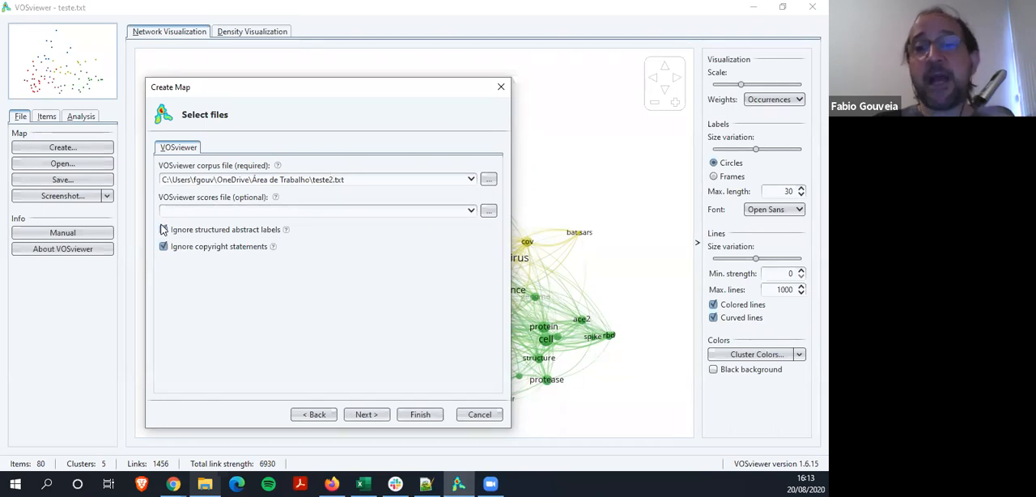
{"action": "left_click", "coordinate": [164, 229]}
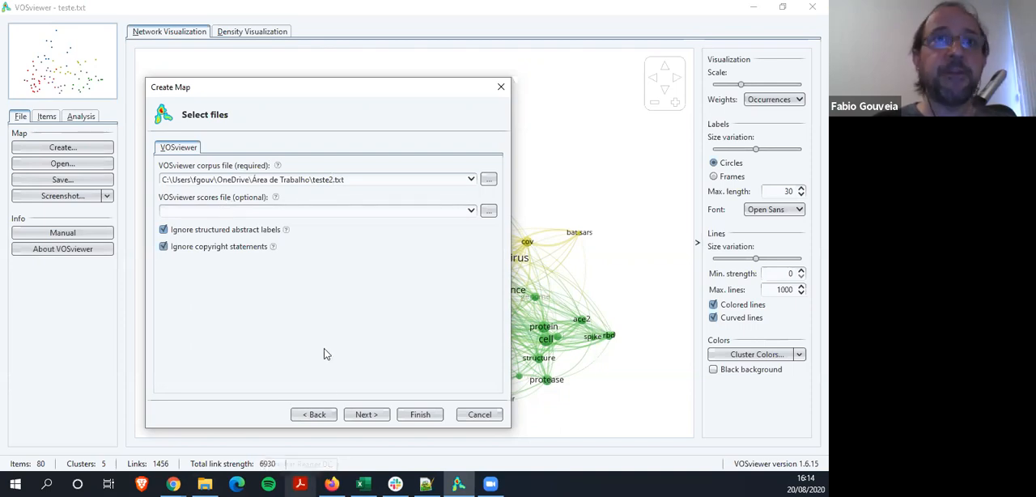
{"action": "left_click", "coordinate": [366, 415]}
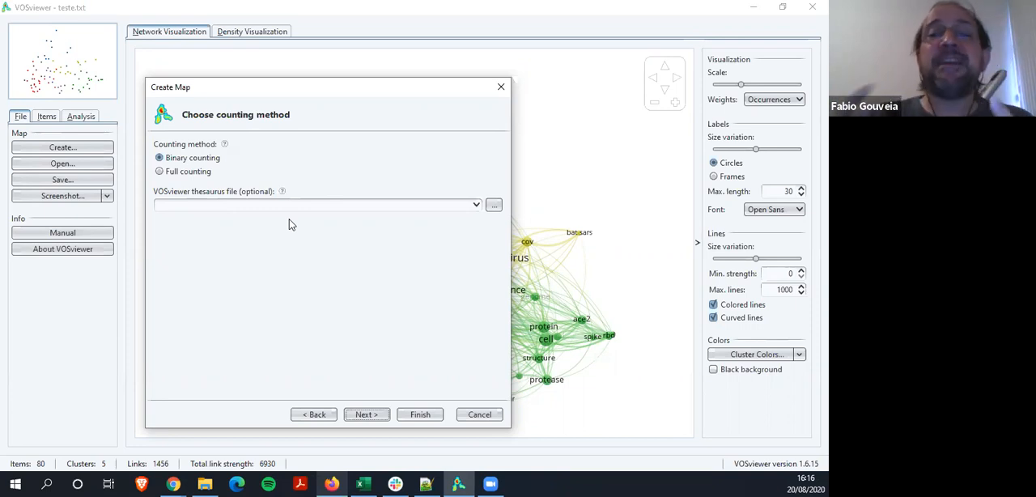
{"action": "left_click", "coordinate": [368, 416]}
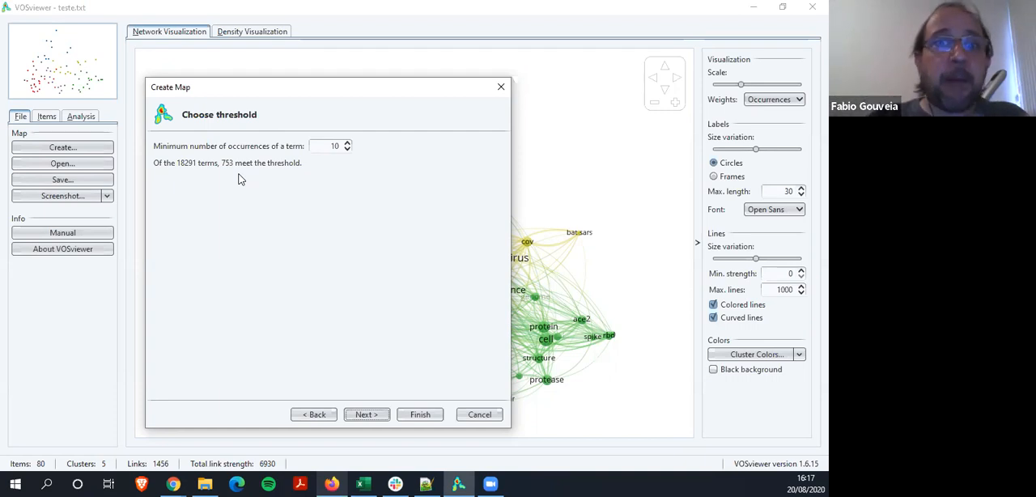
Set the minimum number of occurrences of a term to 50 and continue to the number of terms
{"action": "left_click", "coordinate": [347, 142]}
{"action": "left_click", "coordinate": [347, 142]}
{"action": "left_click", "coordinate": [348, 143]}
{"action": "left_click", "coordinate": [347, 143]}
{"action": "left_click", "coordinate": [348, 144]}
{"action": "left_click", "coordinate": [347, 144]}
{"action": "left_click", "coordinate": [348, 143]}
{"action": "left_click", "coordinate": [347, 143]}
{"action": "left_click", "coordinate": [347, 144]}
{"action": "left_click", "coordinate": [347, 144]}
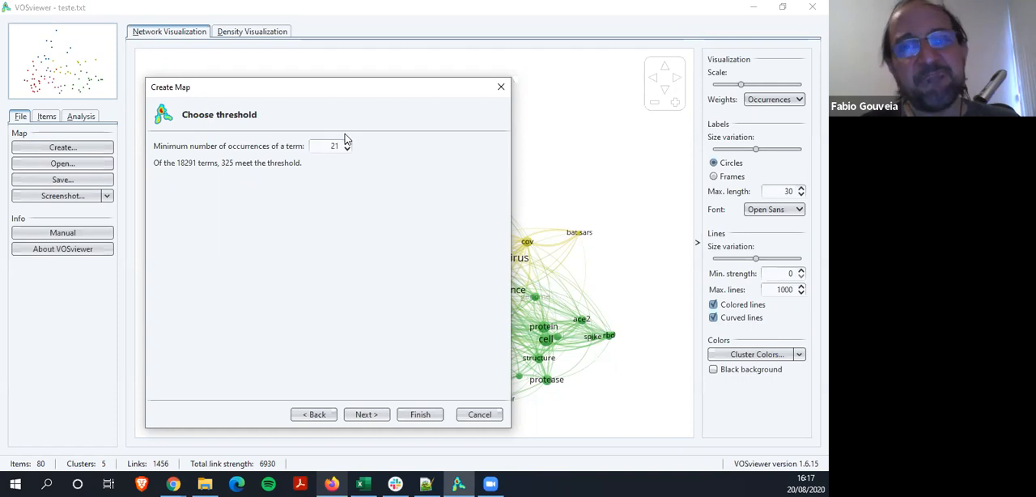
{"action": "left_click", "coordinate": [346, 141]}
{"action": "left_click", "coordinate": [345, 141]}
{"action": "left_click", "coordinate": [346, 142]}
{"action": "left_click", "coordinate": [346, 142]}
{"action": "double_click", "coordinate": [346, 142]}
{"action": "double_click", "coordinate": [346, 142]}
{"action": "double_click", "coordinate": [346, 141]}
{"action": "left_click", "coordinate": [346, 142]}
{"action": "double_click", "coordinate": [346, 141]}
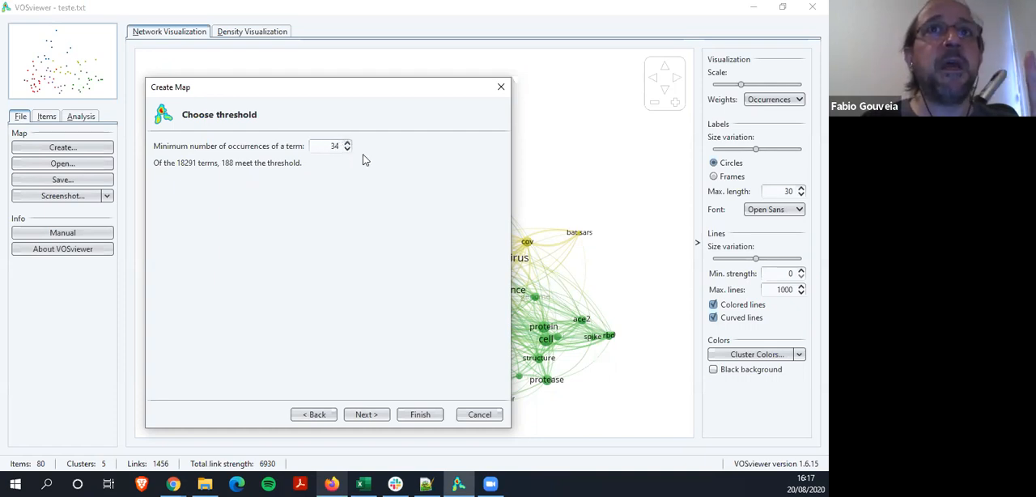
{"action": "double_click", "coordinate": [347, 142]}
{"action": "double_click", "coordinate": [347, 143]}
{"action": "left_click", "coordinate": [347, 143]}
{"action": "double_click", "coordinate": [348, 143]}
{"action": "left_click", "coordinate": [347, 142]}
{"action": "left_click", "coordinate": [347, 143]}
{"action": "double_click", "coordinate": [347, 142]}
{"action": "double_click", "coordinate": [347, 142]}
{"action": "left_click", "coordinate": [347, 142]}
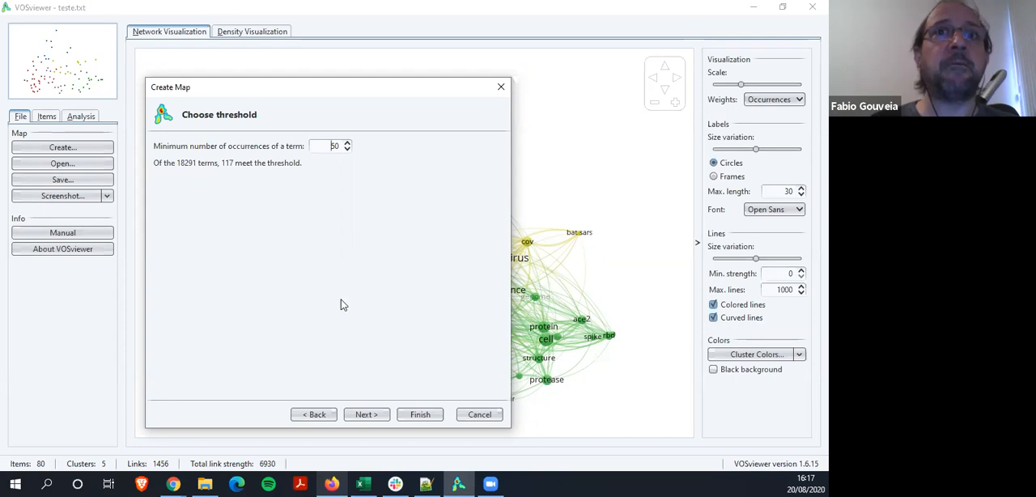
{"action": "left_click", "coordinate": [369, 418]}
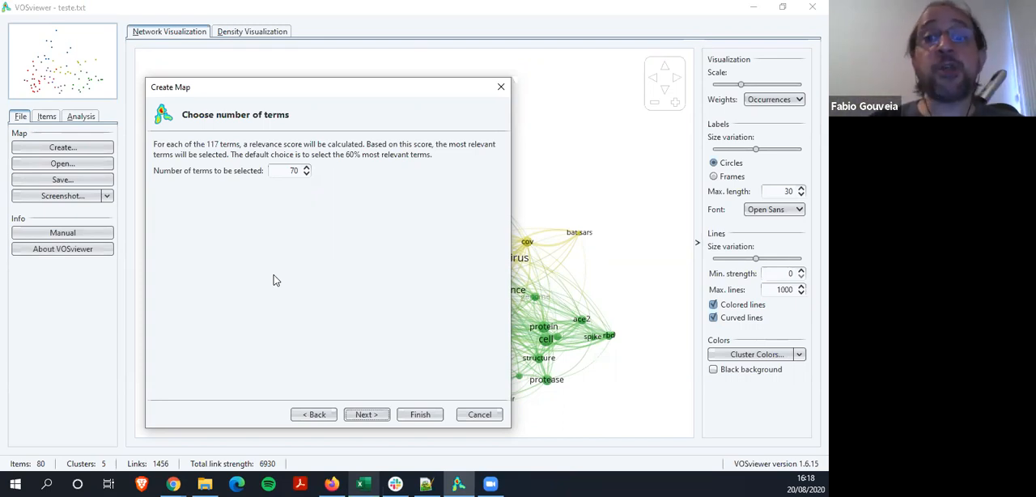
Set the number of terms to be selected to 117 and continue to the term verification
{"action": "double_click", "coordinate": [294, 170]}
{"action": "type", "text": "117"}
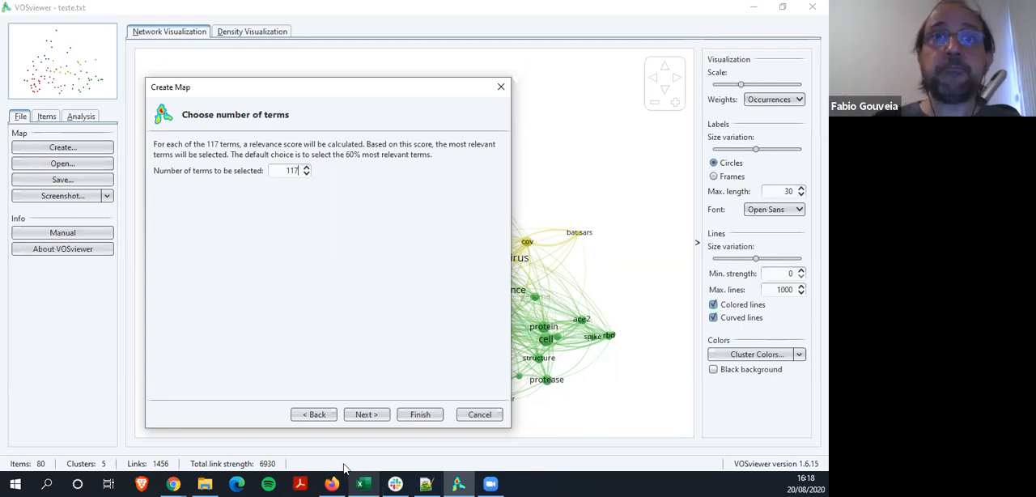
{"action": "left_click", "coordinate": [367, 416]}
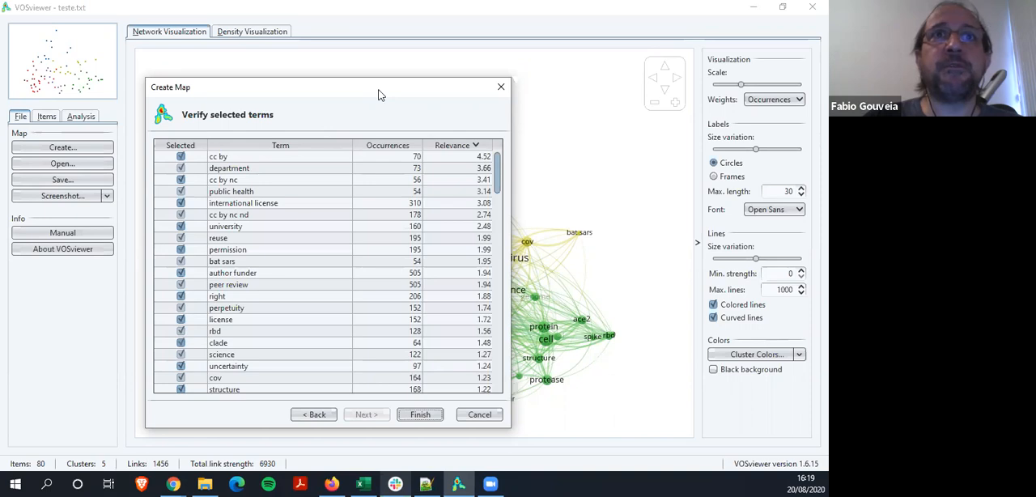
Deselect all terms in the list of selected terms
{"action": "left_click_drag", "start_coordinate": [378, 95], "coordinate": [674, 48]}
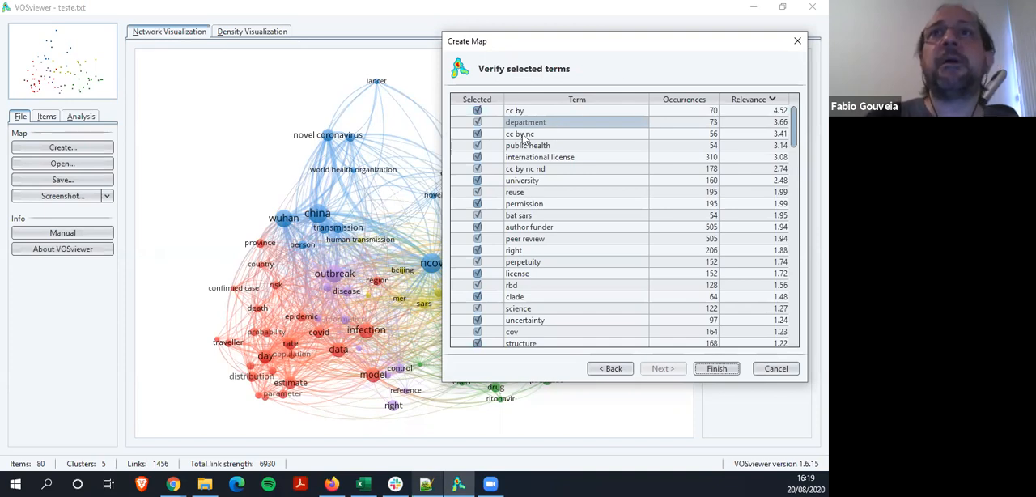
{"action": "left_click_drag", "start_coordinate": [645, 40], "coordinate": [453, 73]}
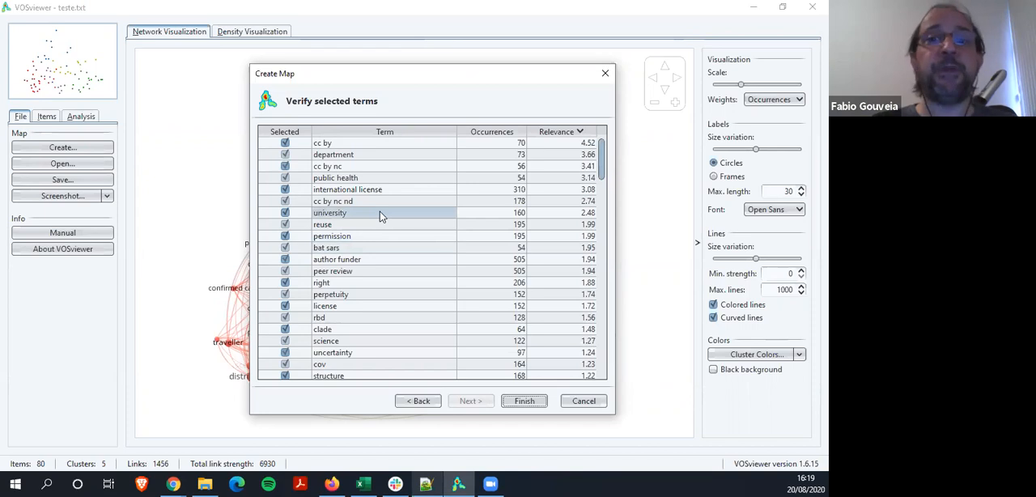
{"action": "right_click", "coordinate": [385, 271]}
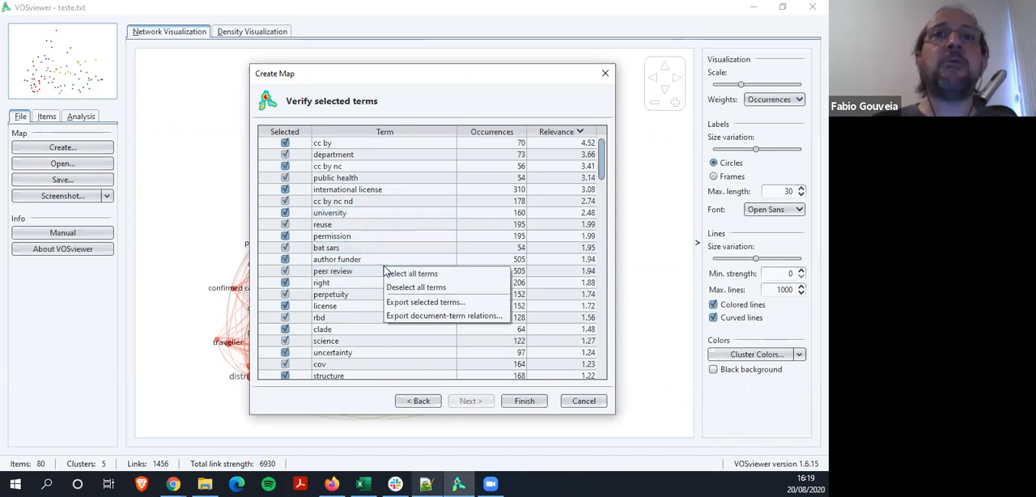
{"action": "left_click", "coordinate": [428, 289]}
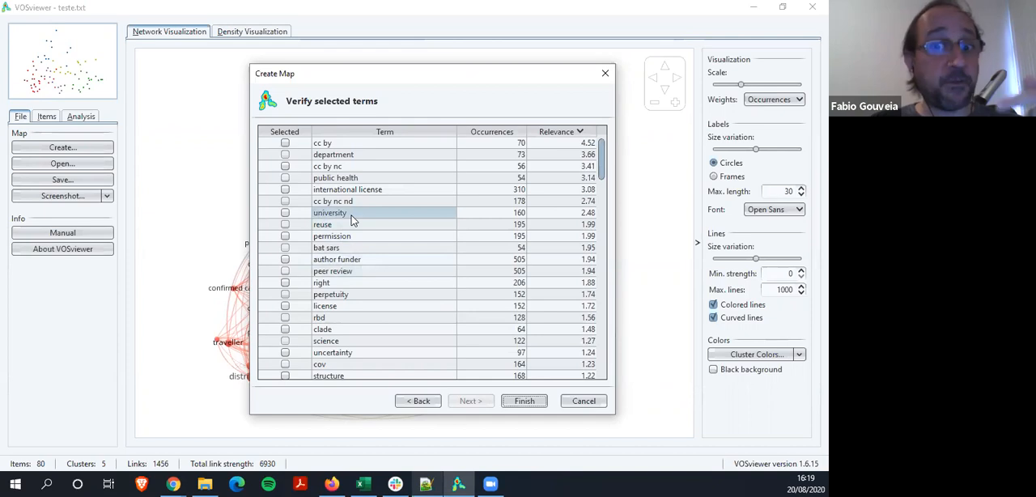
Select the terms cc by, department, cc by nc, international license, cc by nc nd, university, reuse and permission
{"action": "left_click", "coordinate": [284, 144]}
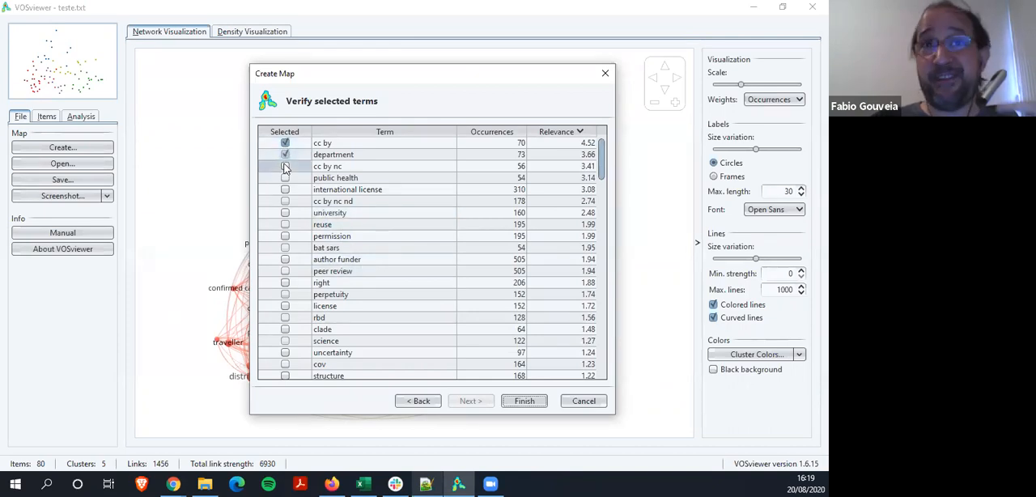
{"action": "left_click", "coordinate": [284, 167]}
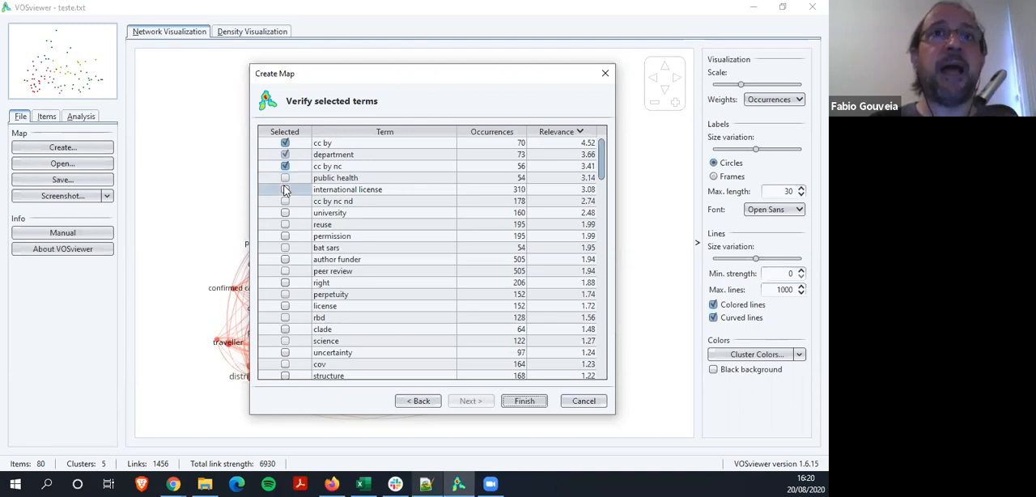
{"action": "left_click", "coordinate": [285, 190]}
{"action": "left_click", "coordinate": [285, 201]}
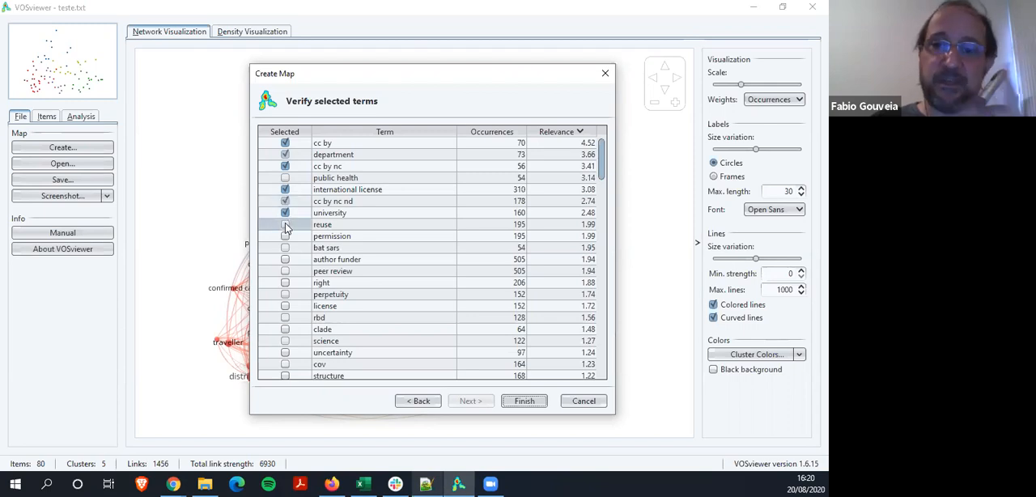
{"action": "left_click", "coordinate": [285, 224]}
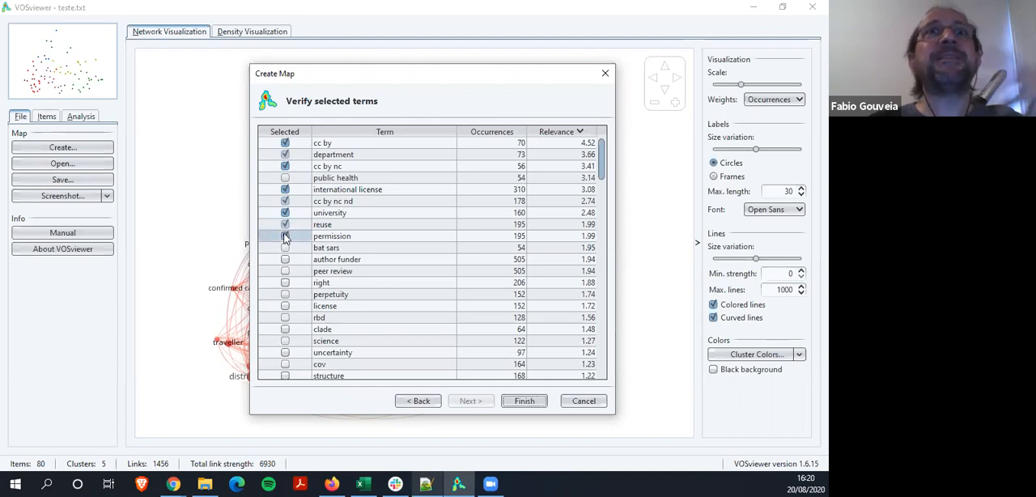
Select the terms author funder, peer review, right, perpetuity and license
{"action": "left_click", "coordinate": [285, 259]}
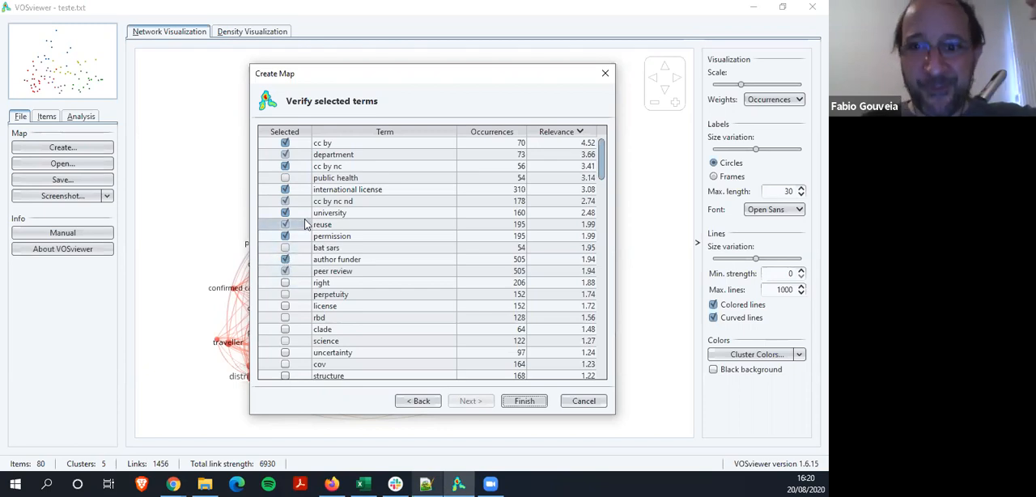
{"action": "left_click", "coordinate": [284, 282]}
{"action": "left_click", "coordinate": [285, 294]}
{"action": "left_click", "coordinate": [285, 306]}
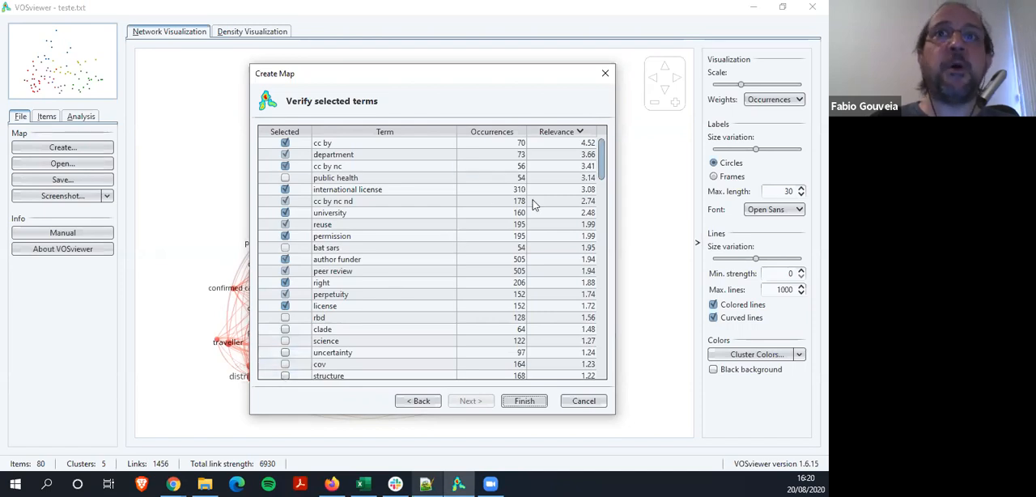
Look over the remaining terms and sort the list by occurrences in descending order
{"action": "scroll", "coordinate": [599, 162], "scroll_direction": "down", "scroll_amount": 6}
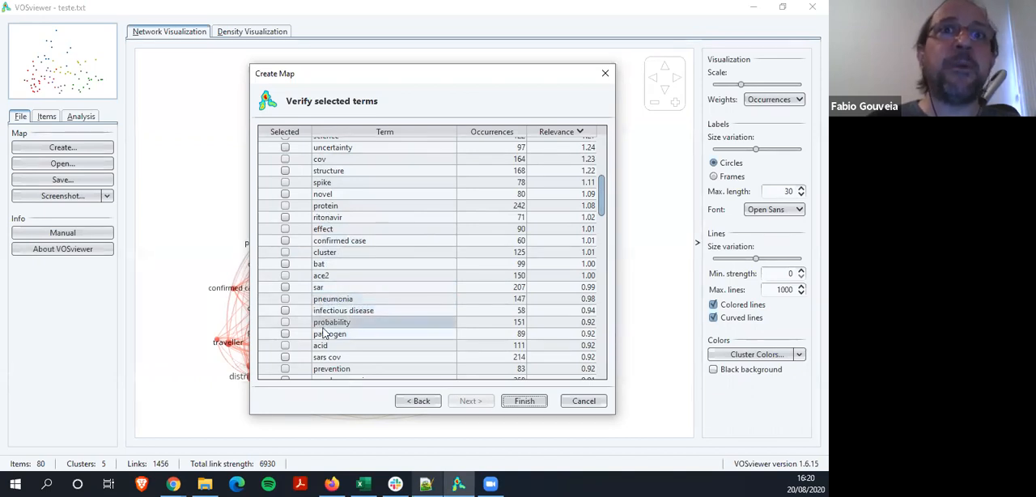
{"action": "left_click_drag", "start_coordinate": [603, 199], "coordinate": [603, 174]}
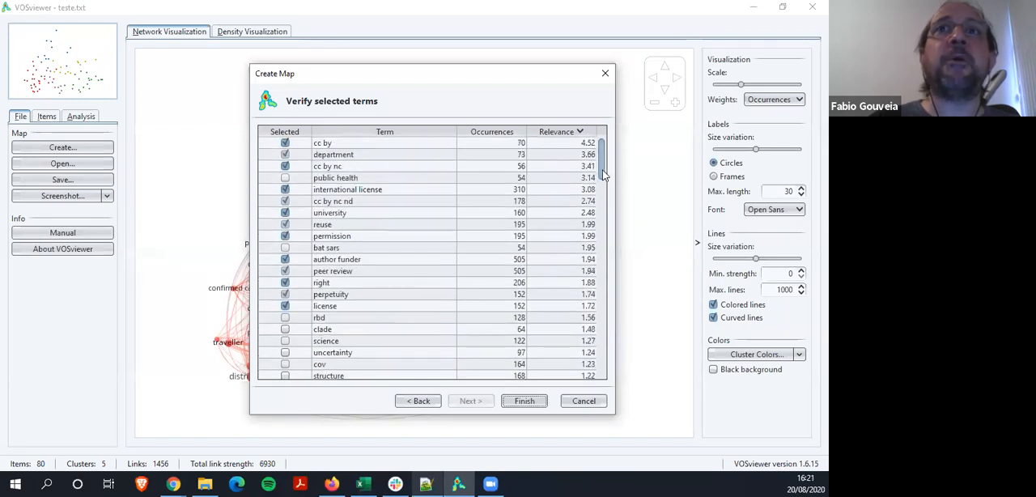
{"action": "left_click", "coordinate": [494, 134]}
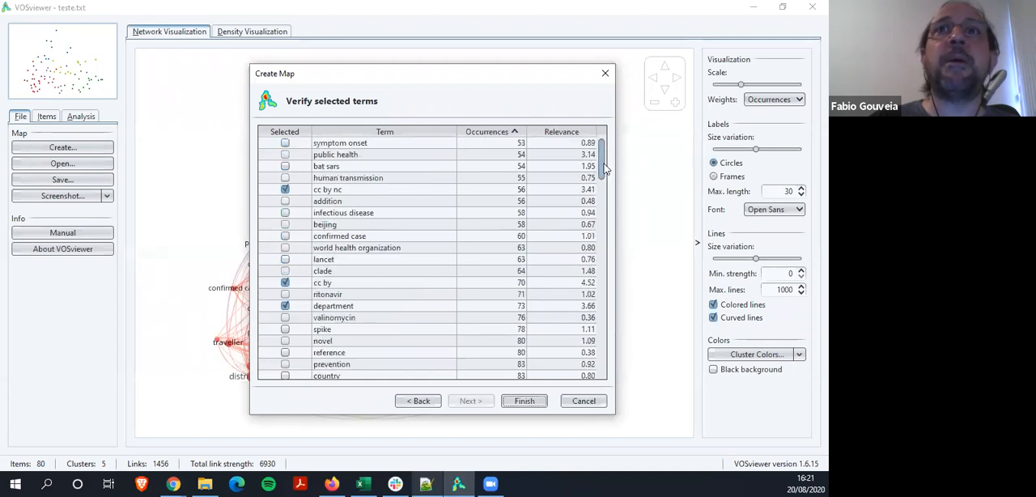
{"action": "left_click", "coordinate": [515, 132]}
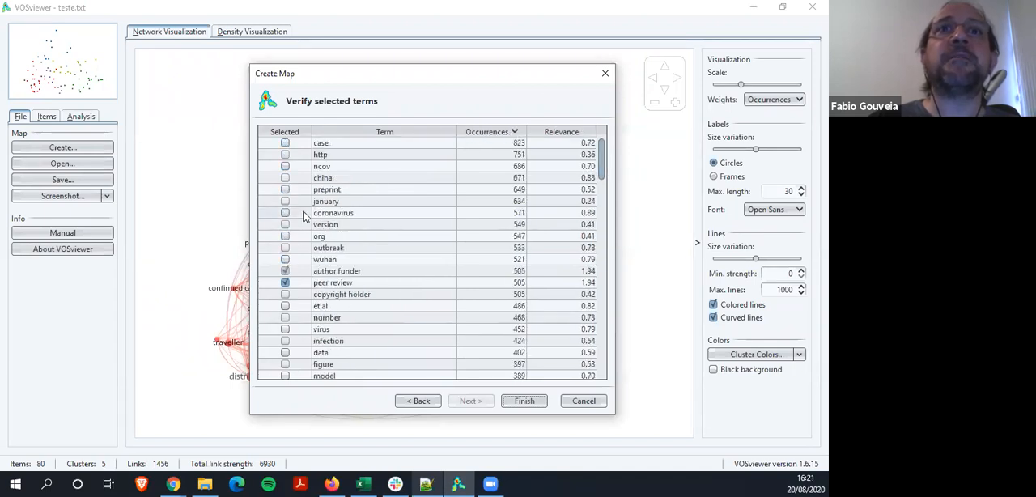
Select the frequent terms case, http, preprint, january, version, org, copyright holder, et al and number
{"action": "left_click", "coordinate": [285, 154]}
{"action": "left_click", "coordinate": [285, 189]}
{"action": "left_click", "coordinate": [285, 201]}
{"action": "left_click", "coordinate": [285, 224]}
{"action": "left_click", "coordinate": [285, 235]}
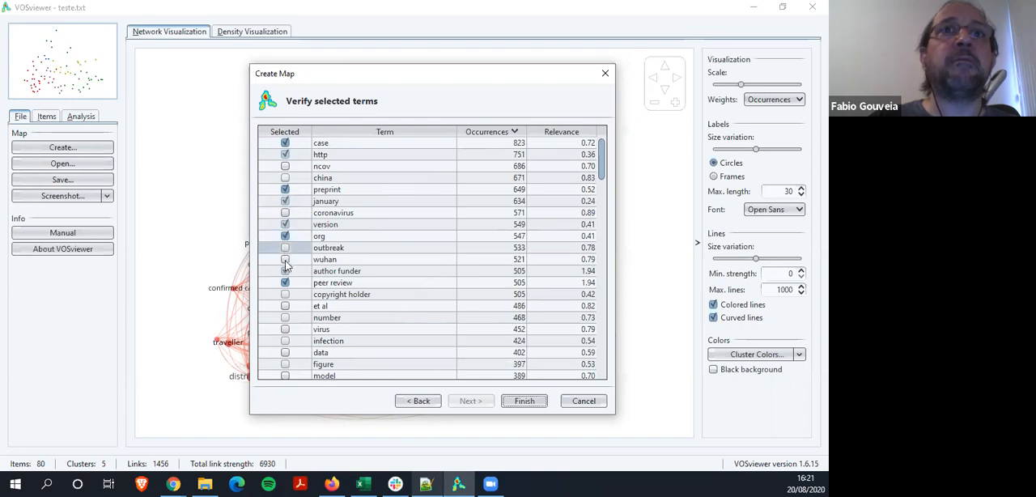
{"action": "left_click", "coordinate": [285, 306]}
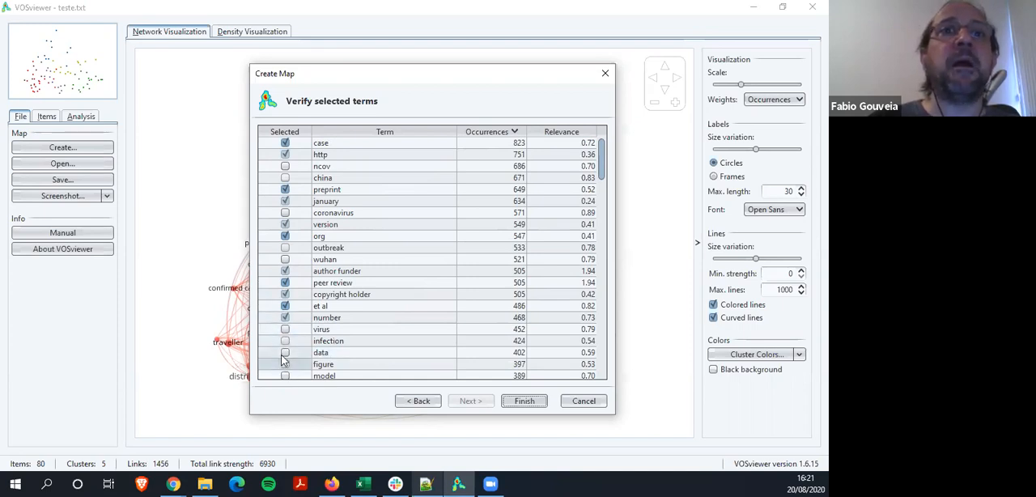
Select the terms figure, biorxiv preprint doi, february and medrxiv in the list
{"action": "scroll", "coordinate": [284, 356], "scroll_direction": "down", "scroll_amount": 2}
{"action": "left_click", "coordinate": [285, 294]}
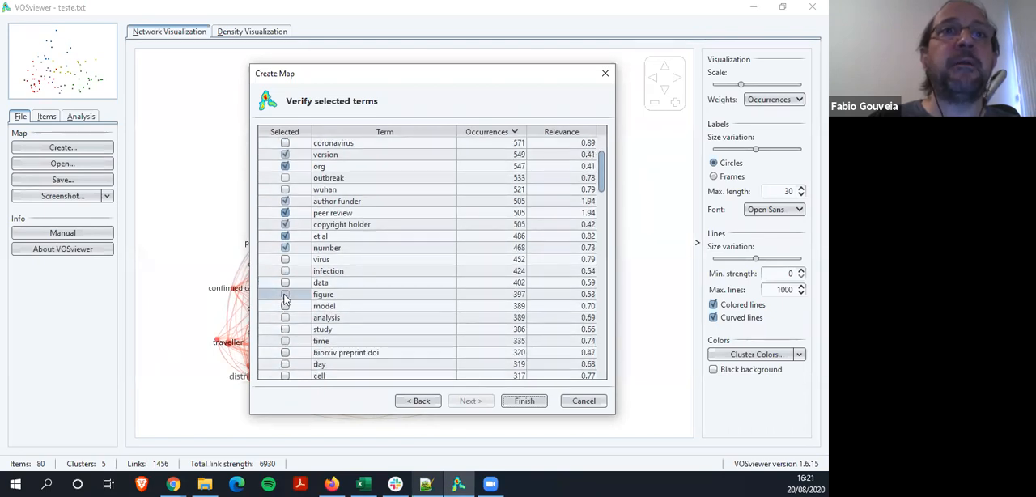
{"action": "scroll", "coordinate": [284, 327], "scroll_direction": "down", "scroll_amount": 1}
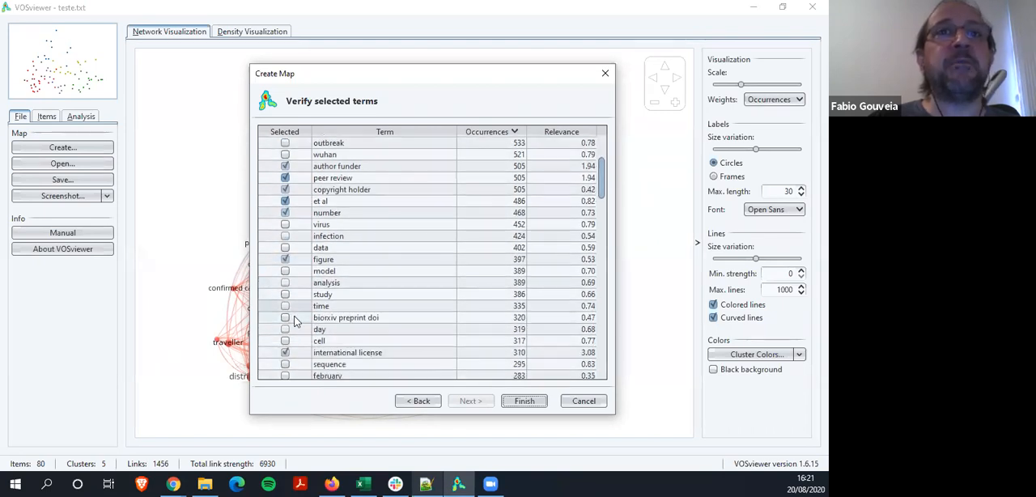
{"action": "left_click", "coordinate": [285, 319]}
{"action": "scroll", "coordinate": [285, 322], "scroll_direction": "down", "scroll_amount": 2}
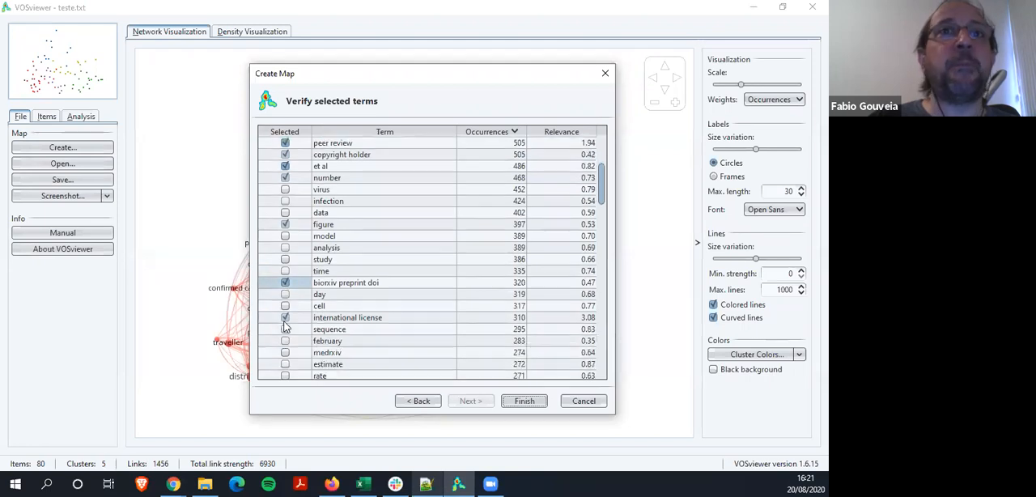
{"action": "left_click", "coordinate": [285, 306]}
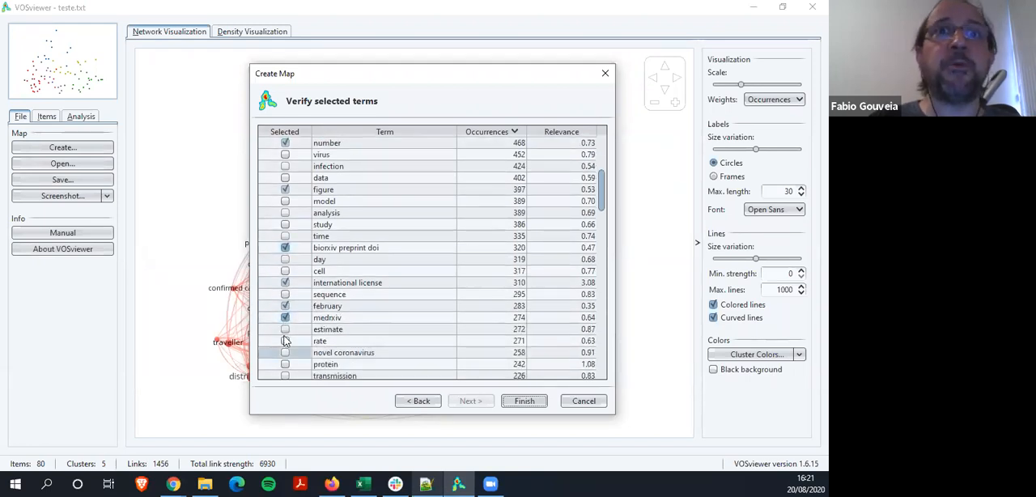
Go through the mid-frequency terms below medrxiv and select jan
{"action": "scroll", "coordinate": [285, 361], "scroll_direction": "down", "scroll_amount": 1}
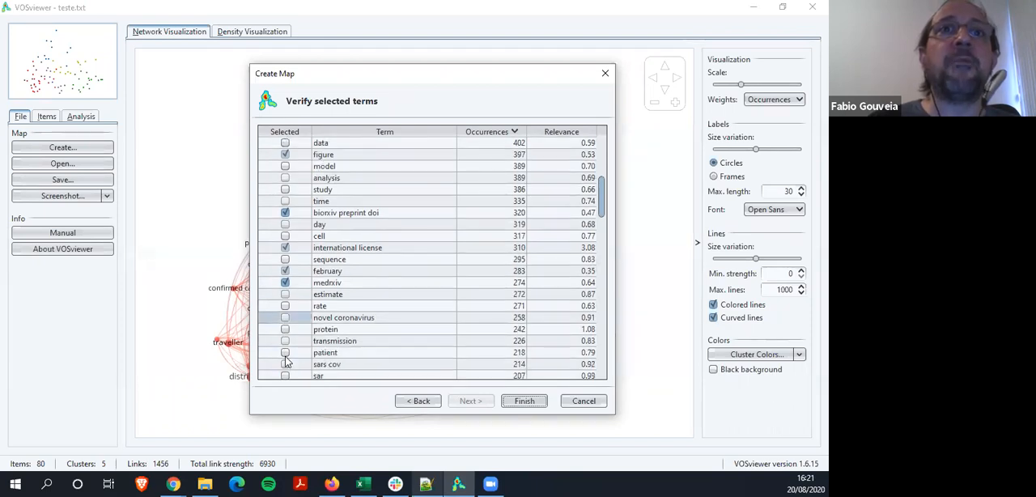
{"action": "scroll", "coordinate": [285, 361], "scroll_direction": "down", "scroll_amount": 2}
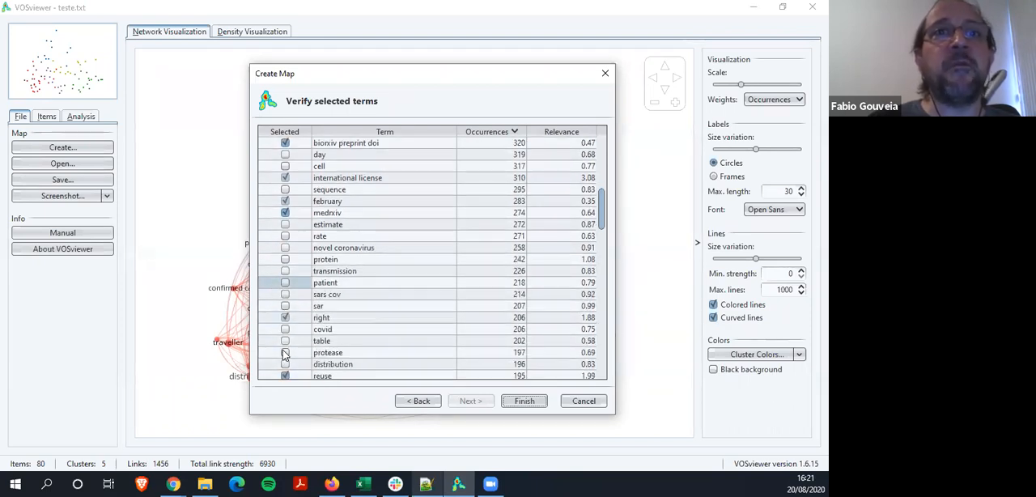
{"action": "scroll", "coordinate": [285, 353], "scroll_direction": "down", "scroll_amount": 1}
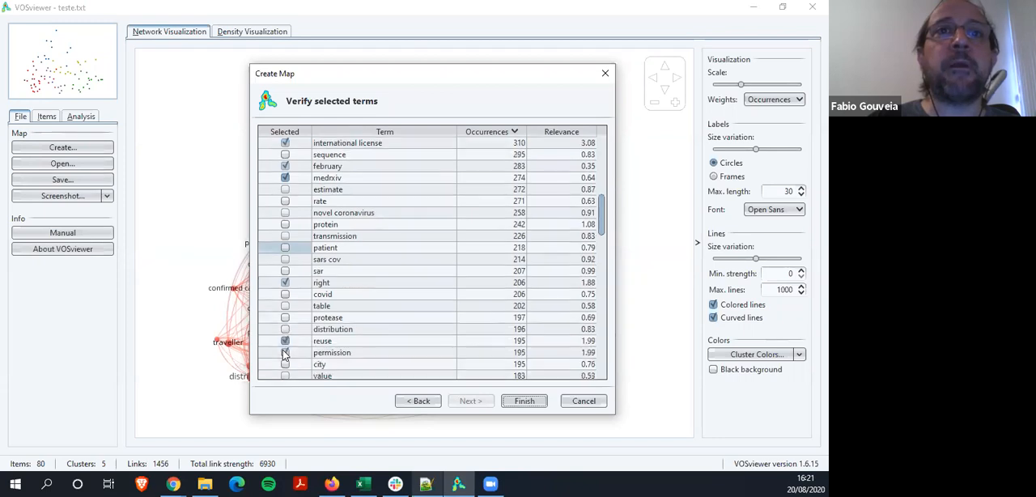
{"action": "scroll", "coordinate": [284, 354], "scroll_direction": "down", "scroll_amount": 1}
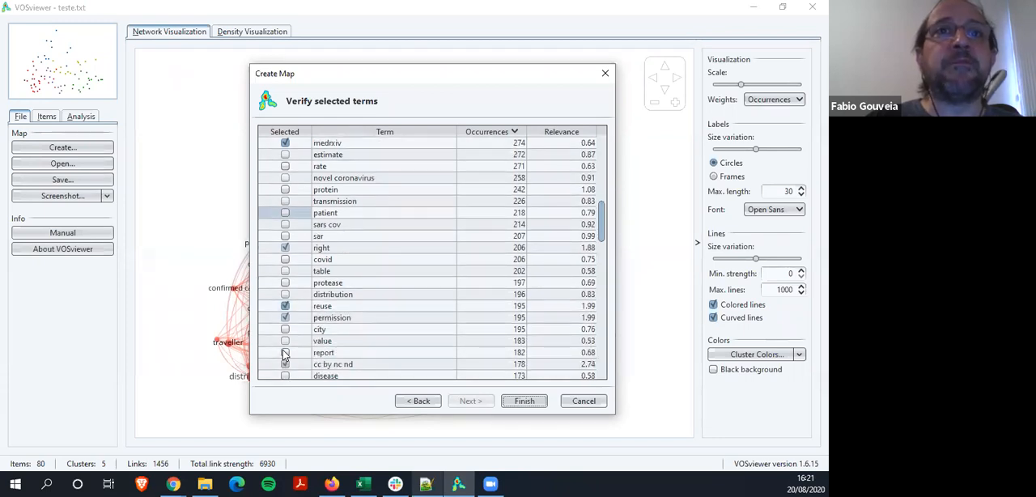
{"action": "scroll", "coordinate": [284, 354], "scroll_direction": "down", "scroll_amount": 1}
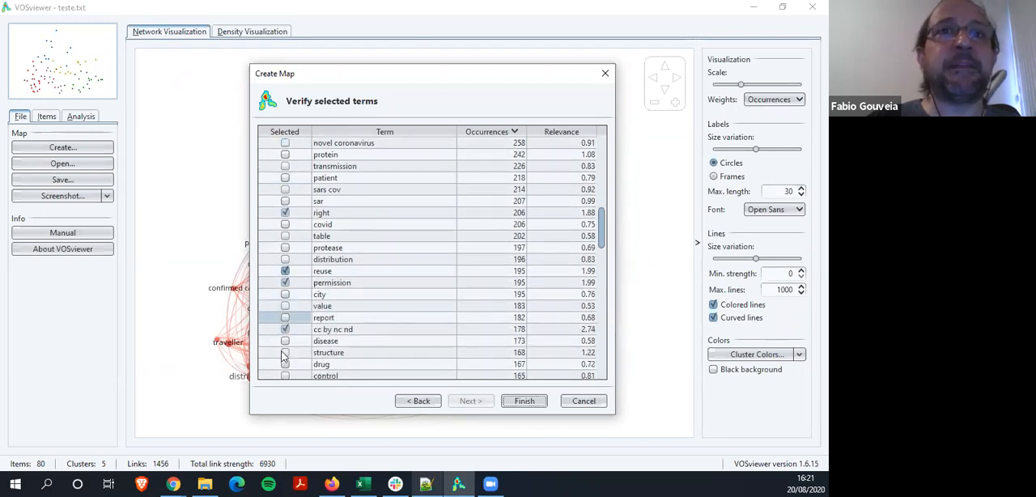
{"action": "scroll", "coordinate": [279, 344], "scroll_direction": "down", "scroll_amount": 2}
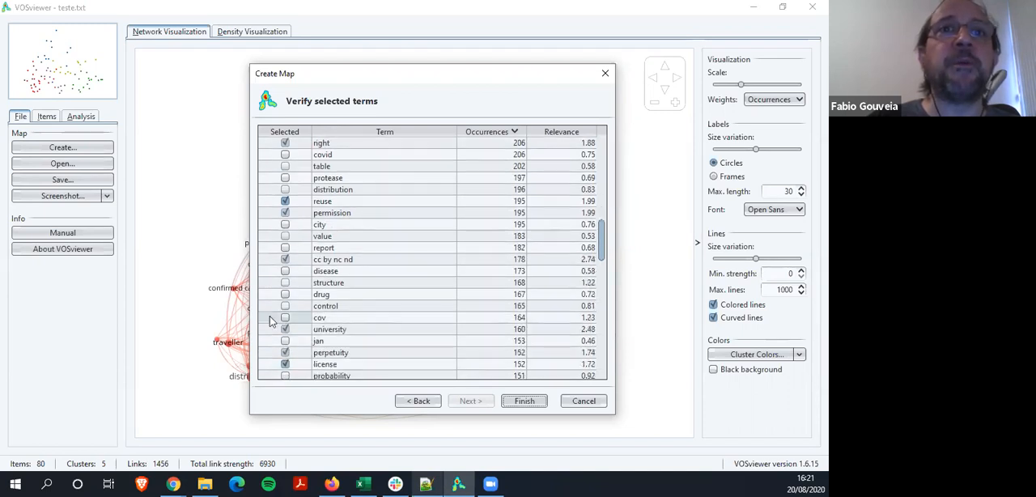
{"action": "left_click", "coordinate": [283, 344]}
Select the terms fig and author among the less frequent terms
{"action": "scroll", "coordinate": [277, 350], "scroll_direction": "down", "scroll_amount": 1}
{"action": "scroll", "coordinate": [278, 350], "scroll_direction": "down", "scroll_amount": 1}
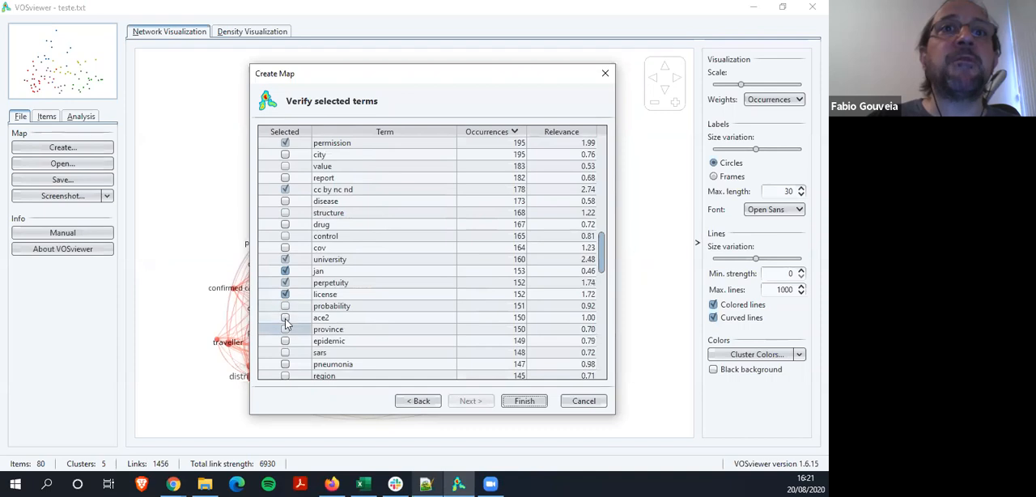
{"action": "scroll", "coordinate": [283, 348], "scroll_direction": "down", "scroll_amount": 1}
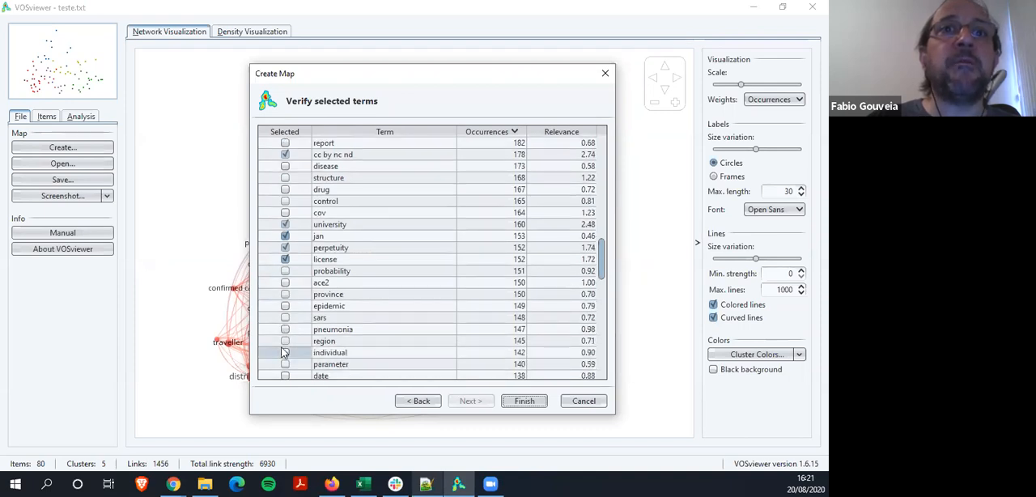
{"action": "scroll", "coordinate": [283, 353], "scroll_direction": "down", "scroll_amount": 3}
{"action": "scroll", "coordinate": [283, 352], "scroll_direction": "down", "scroll_amount": 3}
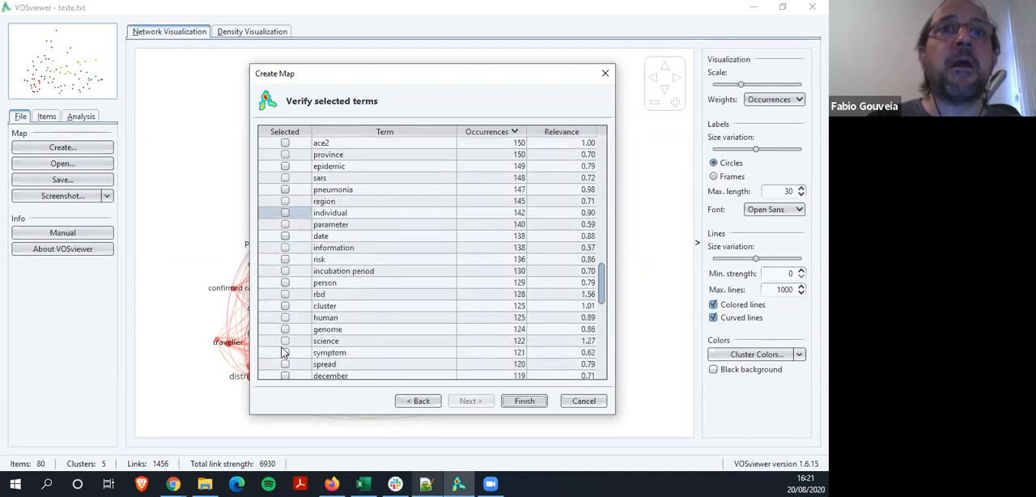
{"action": "scroll", "coordinate": [286, 335], "scroll_direction": "down", "scroll_amount": 2}
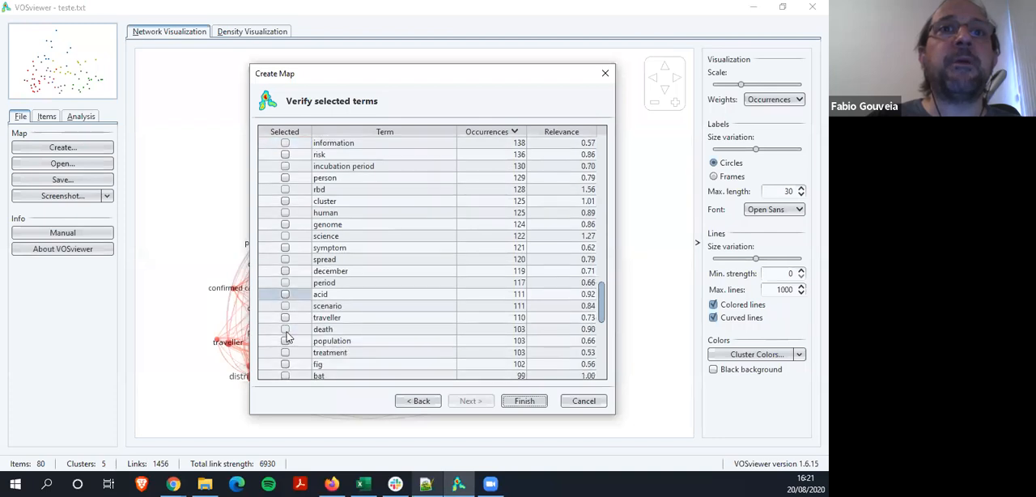
{"action": "scroll", "coordinate": [284, 332], "scroll_direction": "down", "scroll_amount": 1}
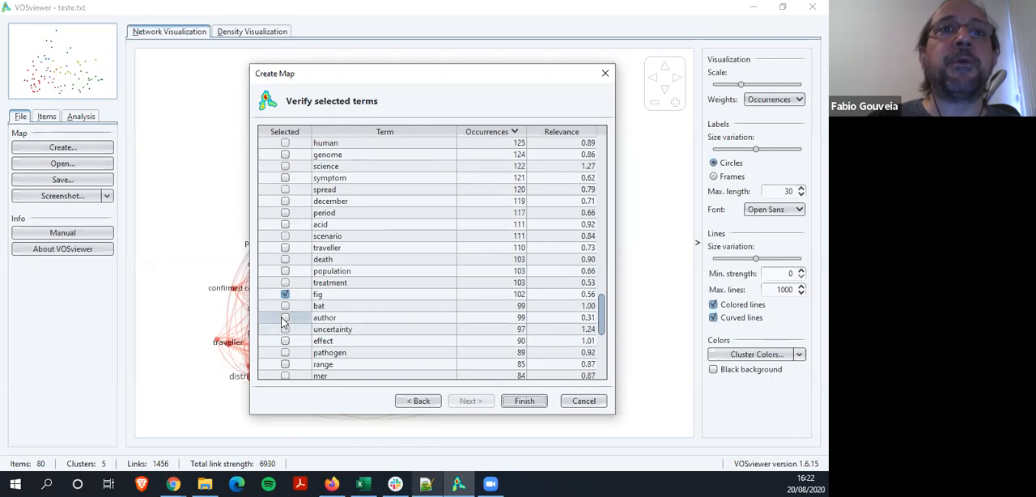
{"action": "scroll", "coordinate": [284, 322], "scroll_direction": "down", "scroll_amount": 3}
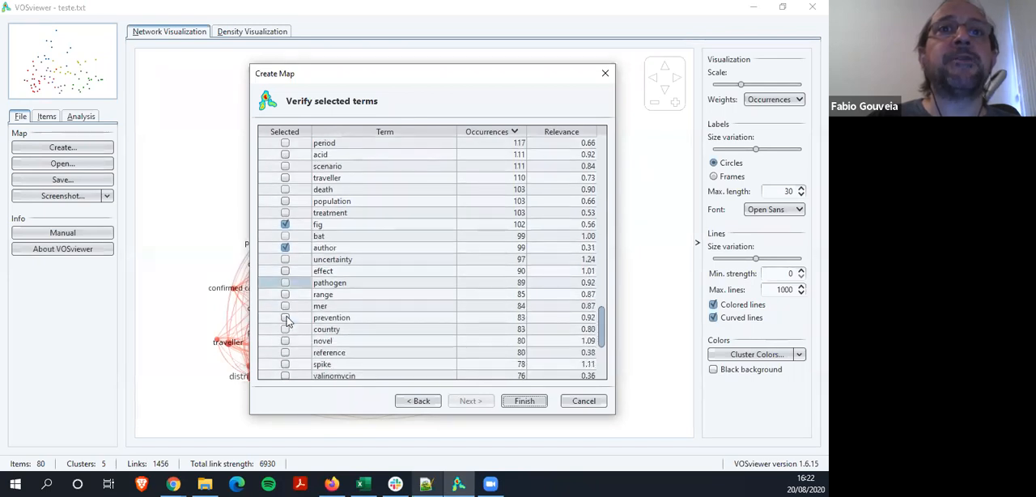
Check the least frequent terms, go back over the list and select the term table
{"action": "scroll", "coordinate": [287, 321], "scroll_direction": "down", "scroll_amount": 2}
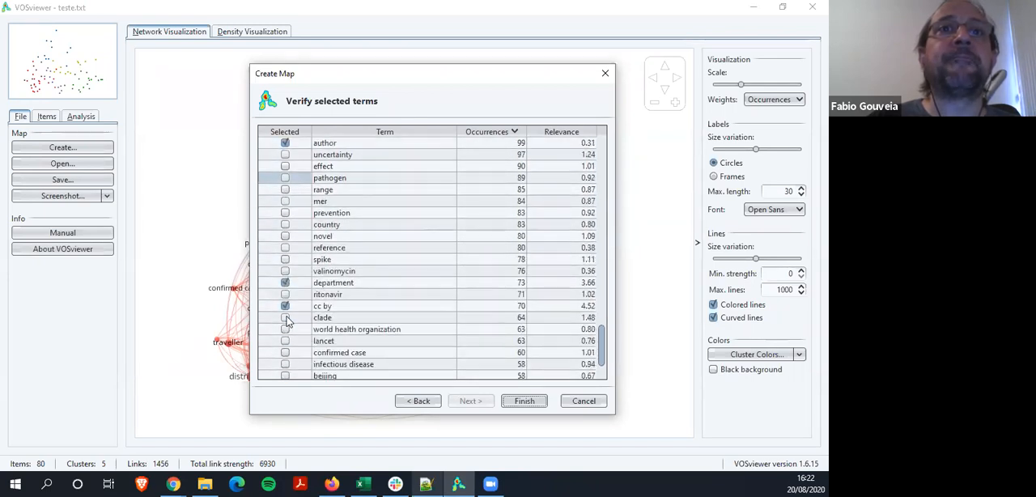
{"action": "scroll", "coordinate": [286, 322], "scroll_direction": "down", "scroll_amount": 1}
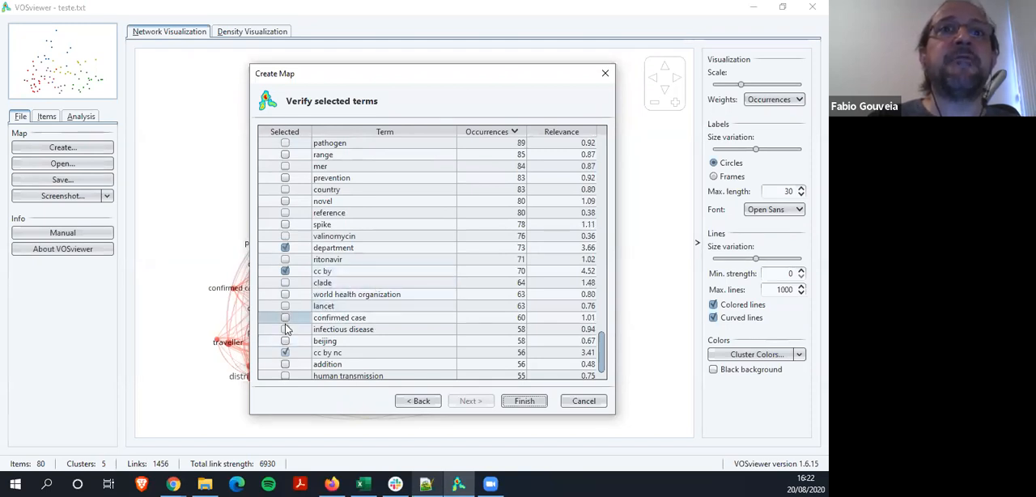
{"action": "scroll", "coordinate": [285, 332], "scroll_direction": "down", "scroll_amount": 1}
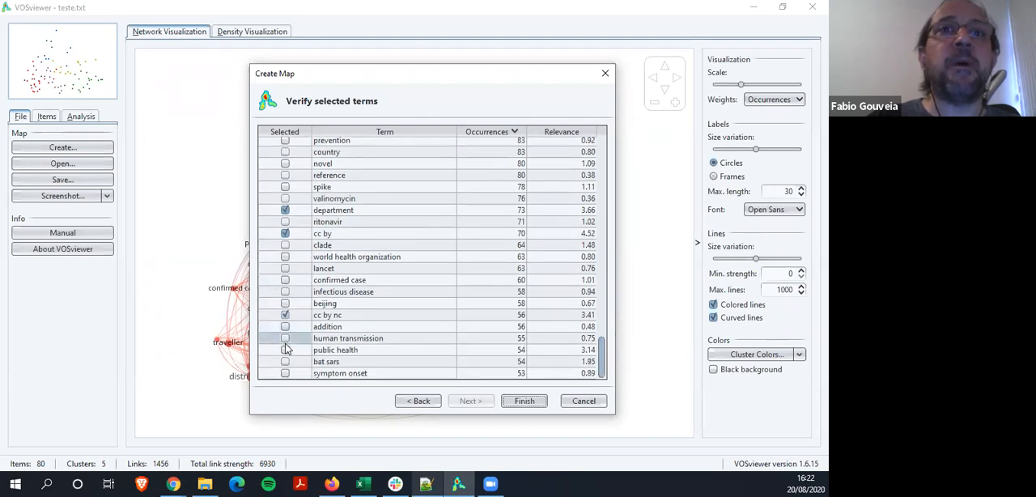
{"action": "scroll", "coordinate": [290, 336], "scroll_direction": "up", "scroll_amount": 2}
{"action": "scroll", "coordinate": [287, 334], "scroll_direction": "up", "scroll_amount": 8}
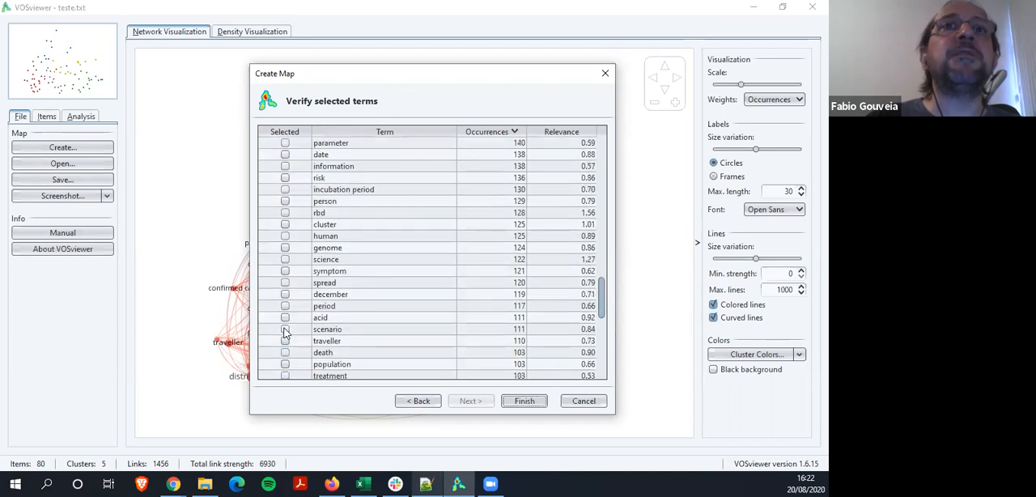
{"action": "scroll", "coordinate": [285, 332], "scroll_direction": "up", "scroll_amount": 5}
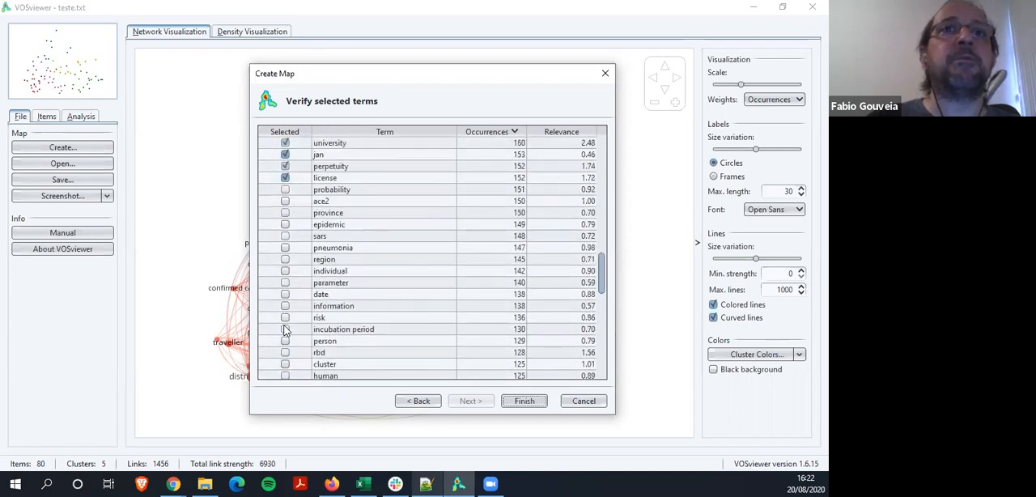
{"action": "scroll", "coordinate": [284, 331], "scroll_direction": "up", "scroll_amount": 6}
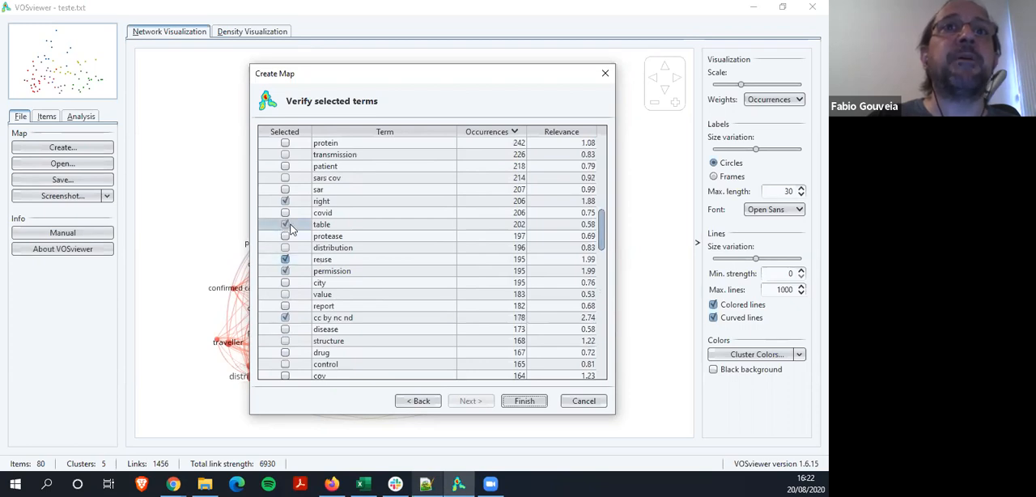
{"action": "scroll", "coordinate": [291, 230], "scroll_direction": "up", "scroll_amount": 1}
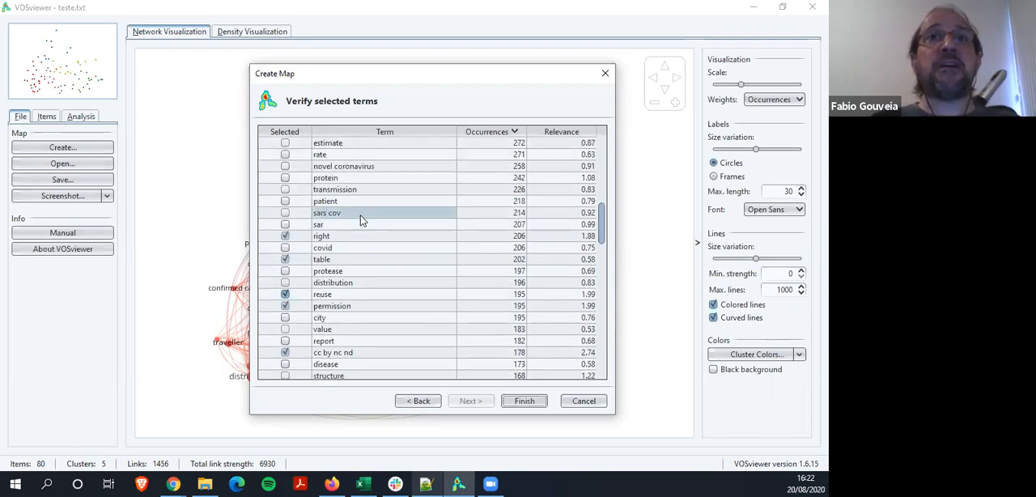
Export the selected terms to Área de Trabalho as a text file named thesaurus-covid-preprint
{"action": "right_click", "coordinate": [365, 251]}
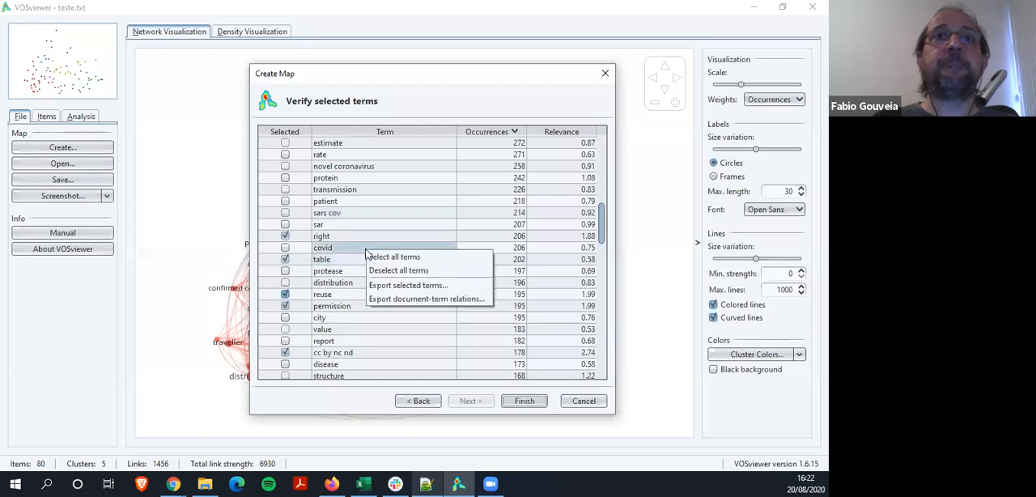
{"action": "left_click", "coordinate": [396, 287]}
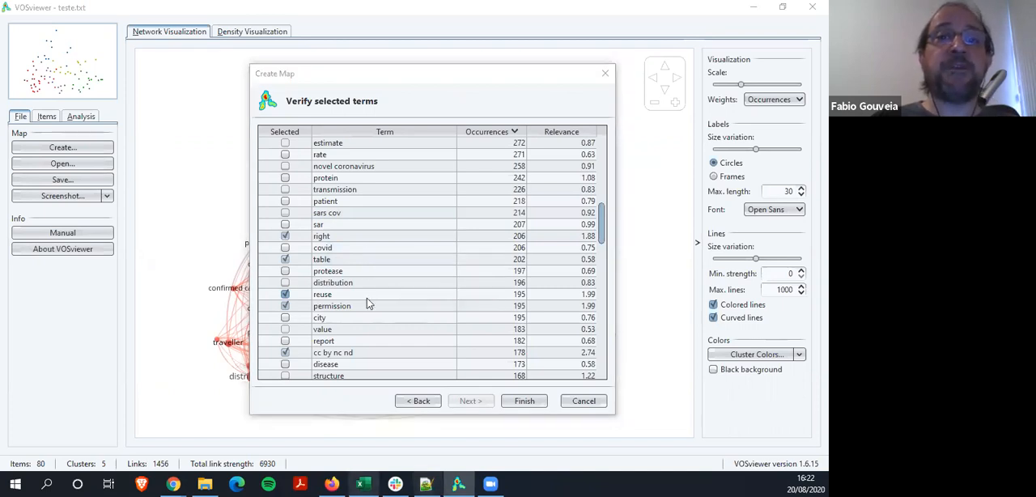
{"action": "type", "text": "t"}
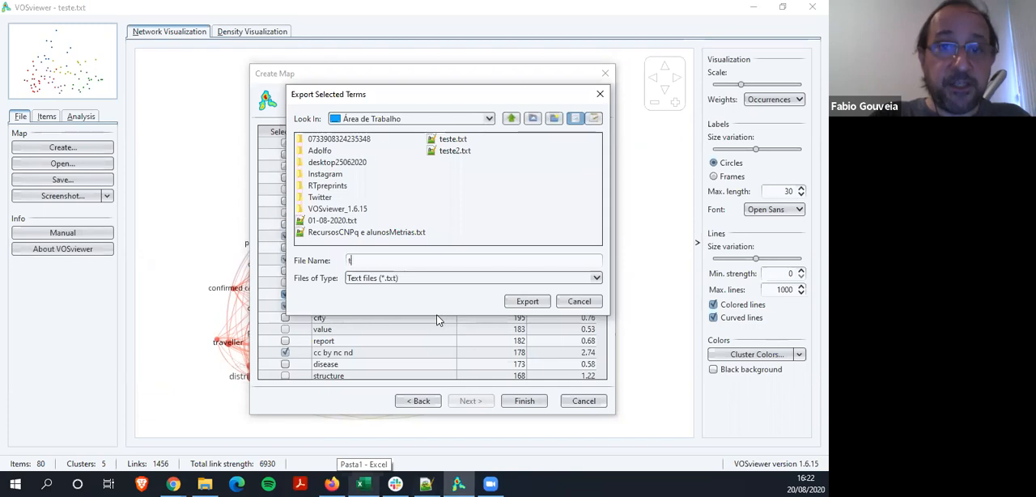
{"action": "type", "text": "hesaurus"}
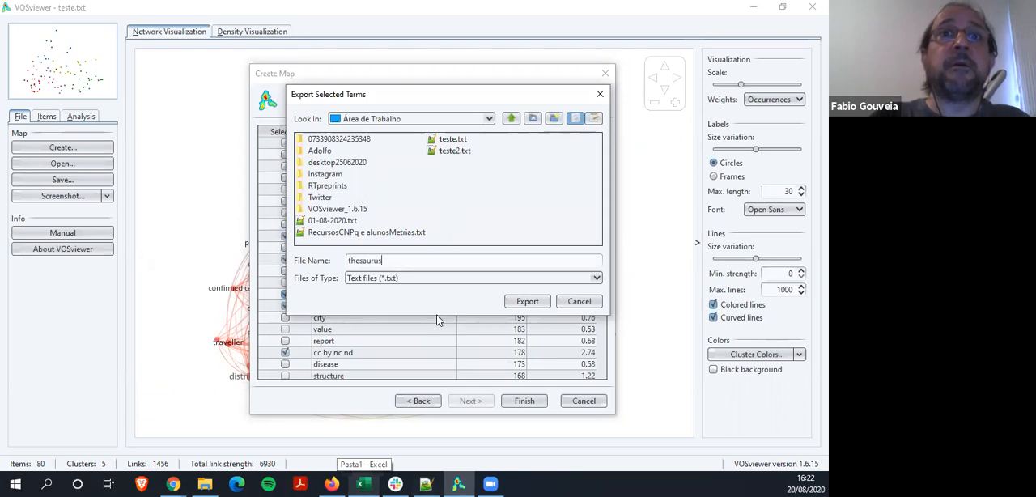
{"action": "type", "text": "-covid-preprint"}
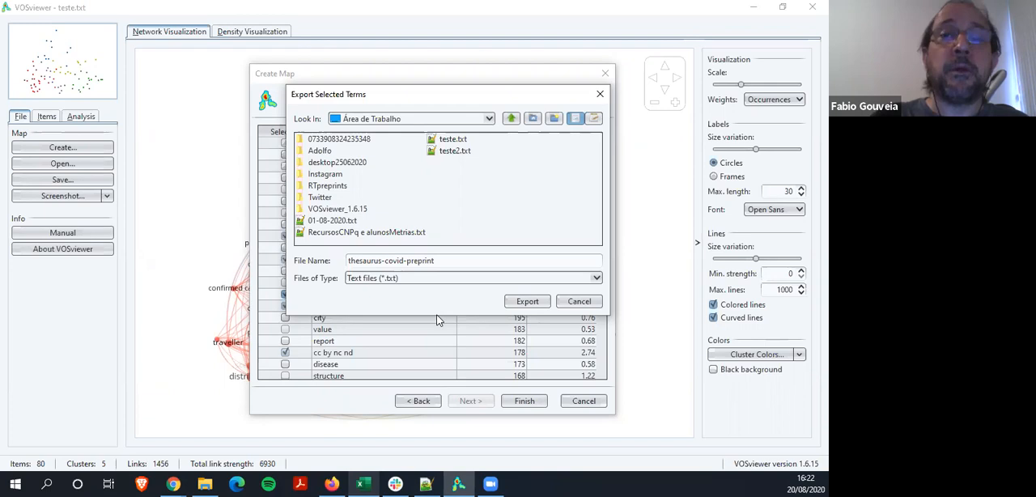
{"action": "left_click", "coordinate": [515, 304]}
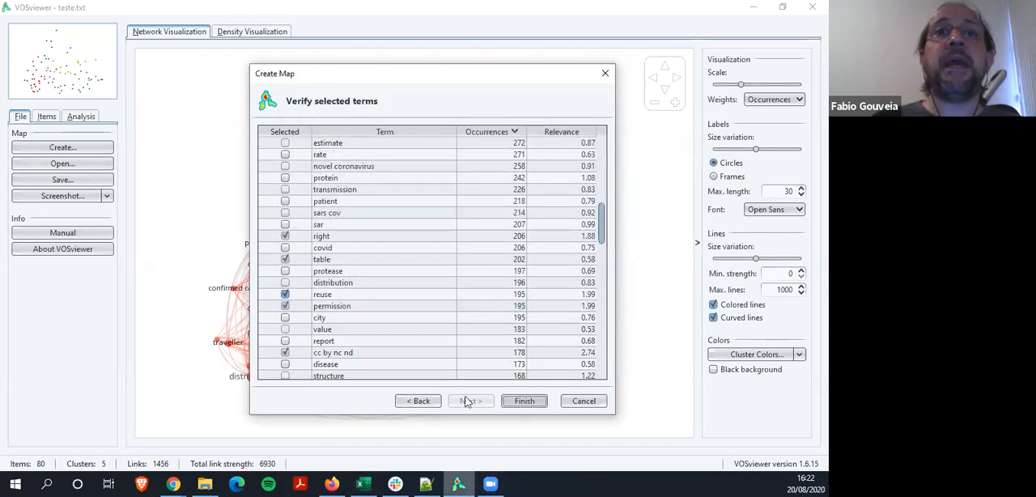
Select all terms and finish creating the map
{"action": "right_click", "coordinate": [386, 322]}
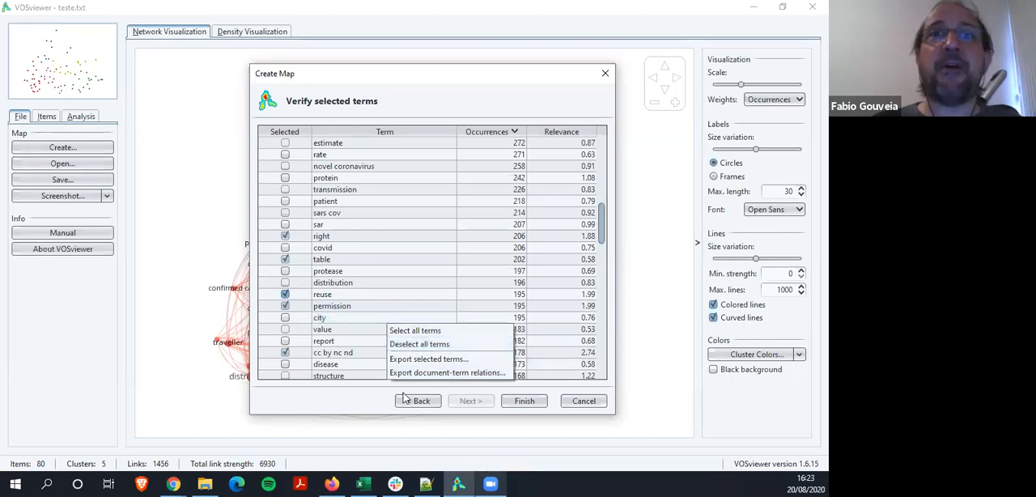
{"action": "left_click", "coordinate": [408, 331]}
{"action": "left_click", "coordinate": [519, 402]}
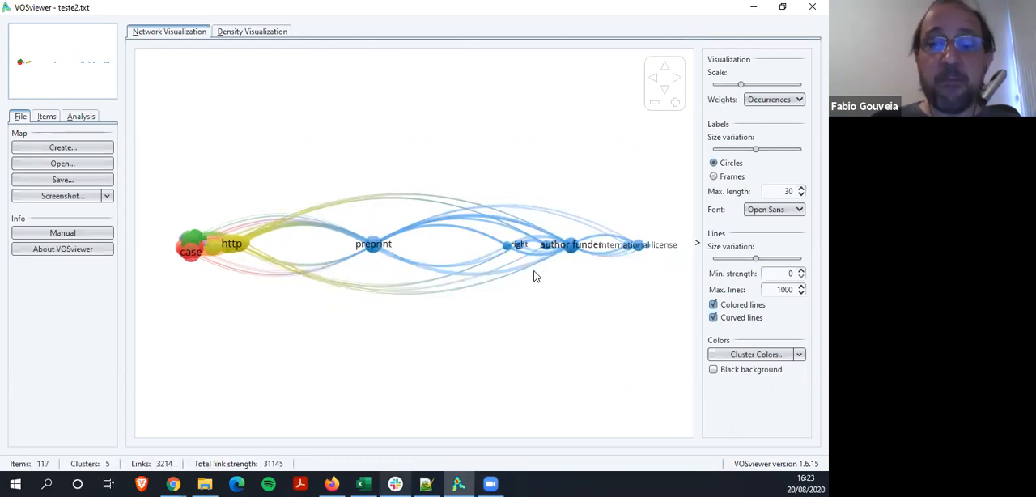
Switch to Notepad++ and open thesaurus-covid-preprint.txt from Área de Trabalho
{"action": "left_click", "coordinate": [395, 483]}
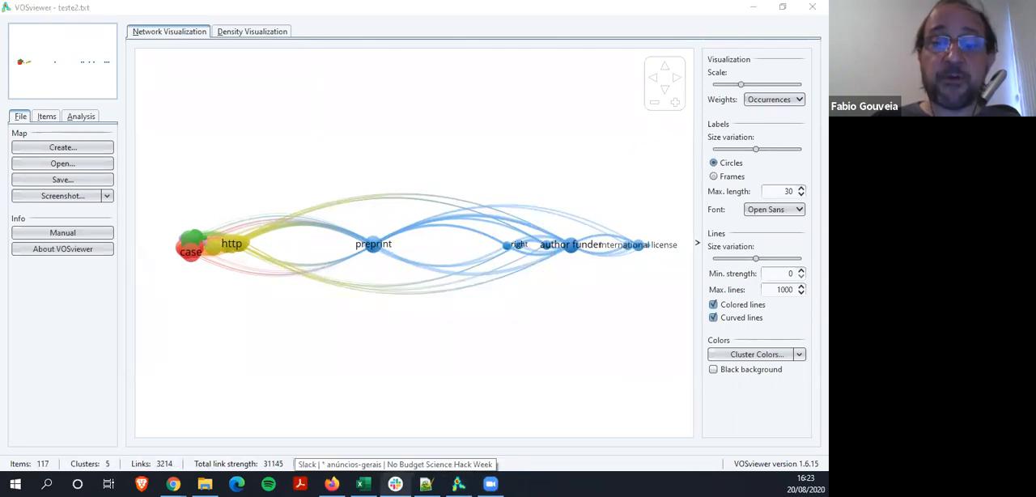
{"action": "left_click", "coordinate": [427, 484]}
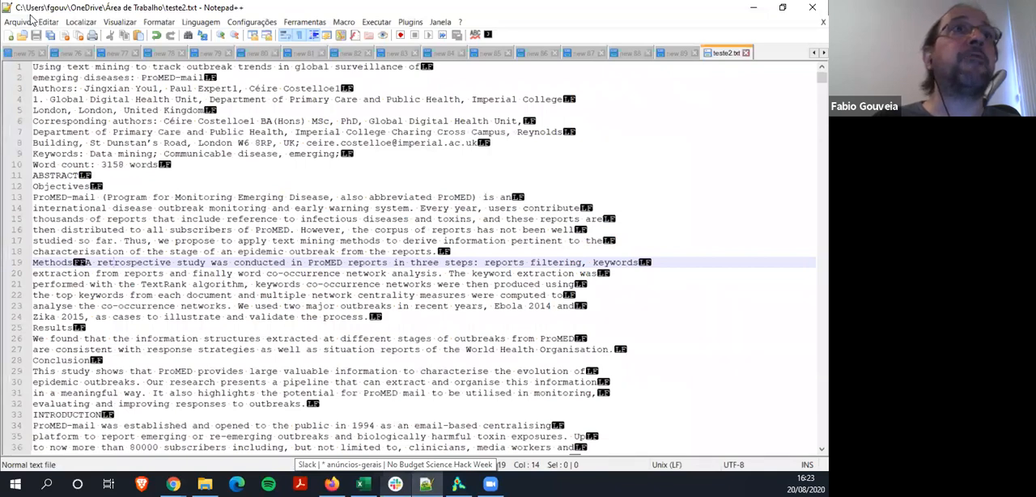
{"action": "left_click", "coordinate": [22, 22]}
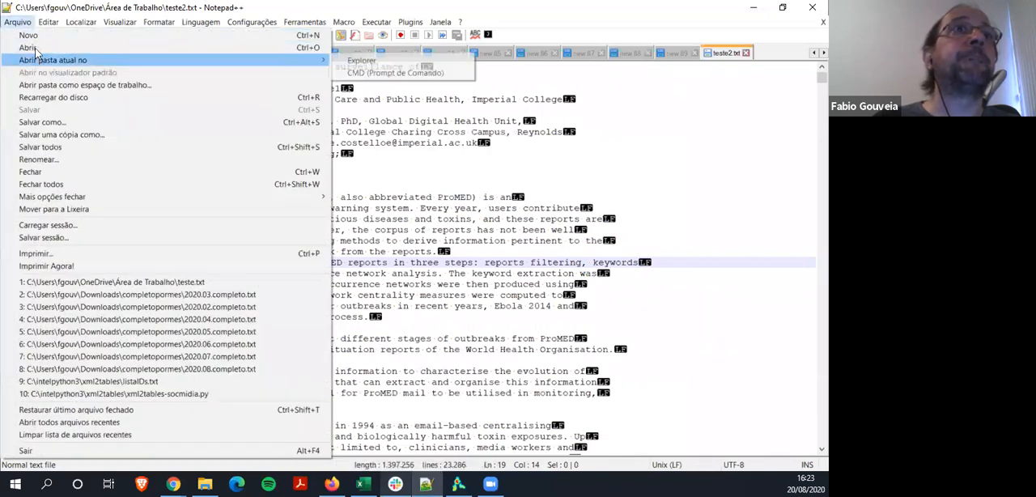
{"action": "left_click", "coordinate": [30, 47]}
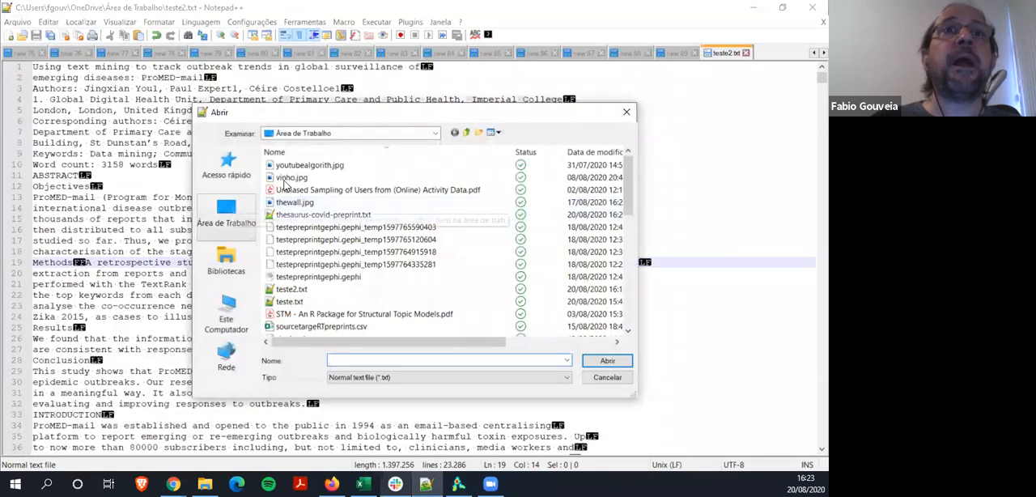
{"action": "left_click", "coordinate": [311, 215]}
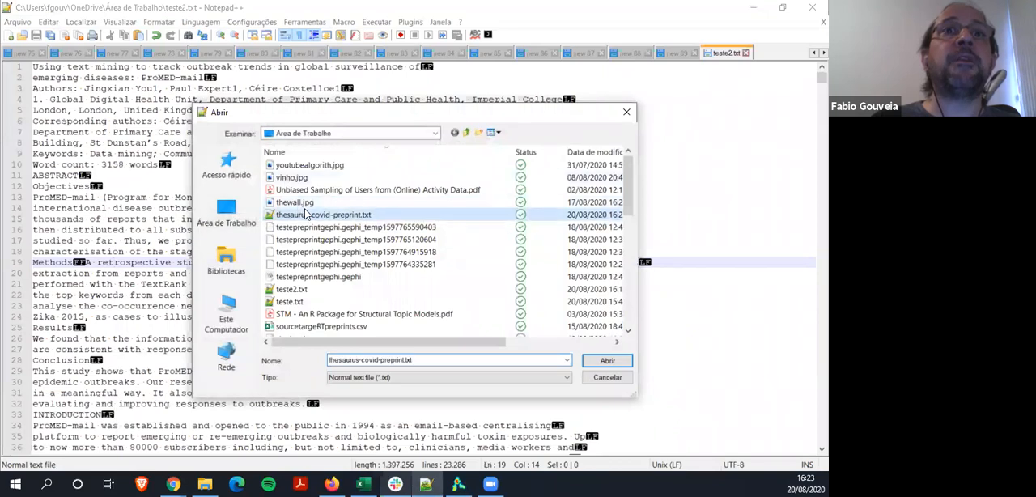
{"action": "left_click", "coordinate": [608, 361]}
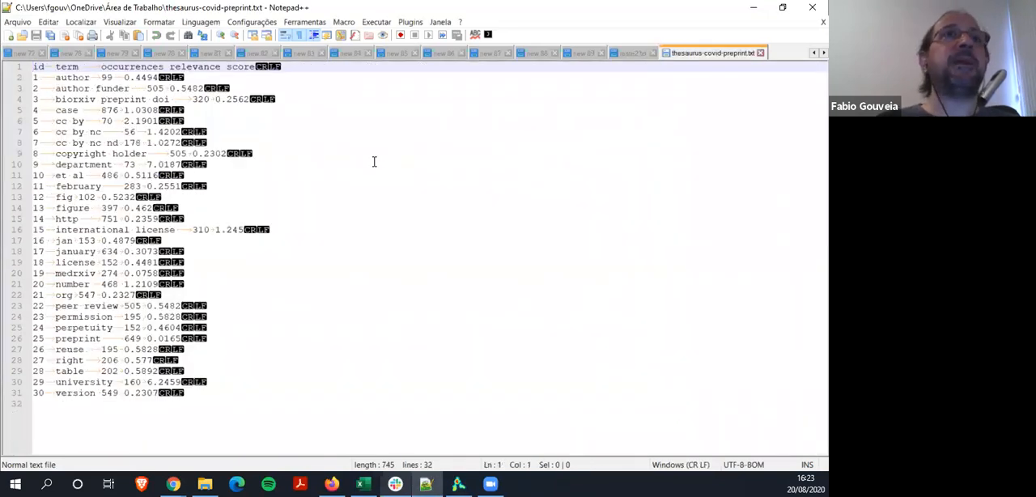
Copy all lines of the thesaurus text file and paste them into Excel starting at cell A1 of Planilha1
{"action": "key", "text": "Down"}
{"action": "key", "text": "Down"}
{"action": "key", "text": "Down"}
{"action": "key", "text": "Down"}
{"action": "key", "text": "Down"}
{"action": "key", "text": "Down"}
{"action": "key", "text": "Down"}
{"action": "key", "text": "Down"}
{"action": "key", "text": "Down"}
{"action": "key", "text": "Down"}
{"action": "key", "text": "Down"}
{"action": "key", "text": "Down"}
{"action": "key", "text": "Down"}
{"action": "key", "text": "Down"}
{"action": "key", "text": "Down"}
{"action": "key", "text": "Down"}
{"action": "key", "text": "Down"}
{"action": "key", "text": "Down"}
{"action": "key", "text": "Down"}
{"action": "key", "text": "Down"}
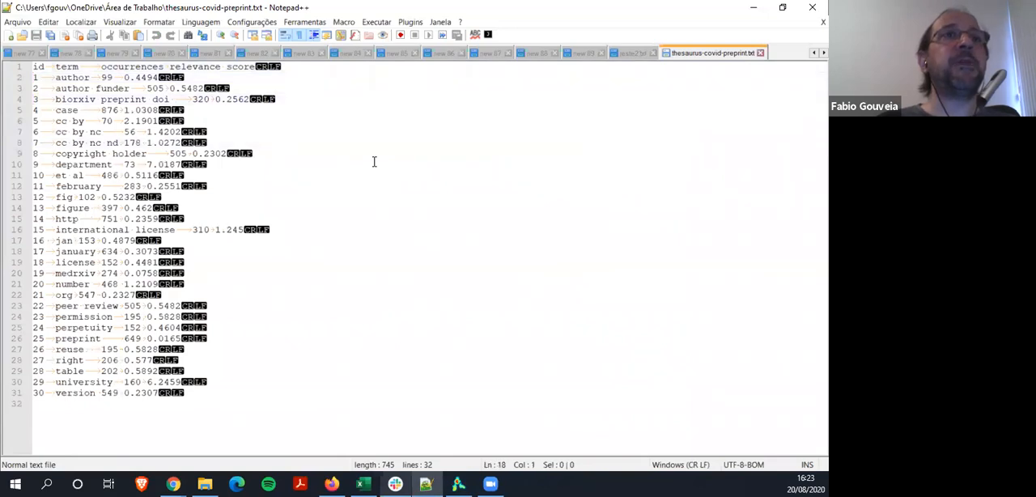
{"action": "key", "text": "Up"}
{"action": "key", "text": "Up"}
{"action": "key", "text": "Up"}
{"action": "key", "text": "Up"}
{"action": "key", "text": "Up"}
{"action": "key", "text": "Up"}
{"action": "key", "text": "Up"}
{"action": "key", "text": "Up"}
{"action": "key", "text": "Up"}
{"action": "key", "text": "Up"}
{"action": "key", "text": "Up"}
{"action": "key", "text": "Up"}
{"action": "key", "text": "Up"}
{"action": "key", "text": "Up"}
{"action": "key", "text": "Up"}
{"action": "key", "text": "Up"}
{"action": "key", "text": "Up"}
{"action": "key", "text": "Up"}
{"action": "key", "text": "Up"}
{"action": "key", "text": "Up"}
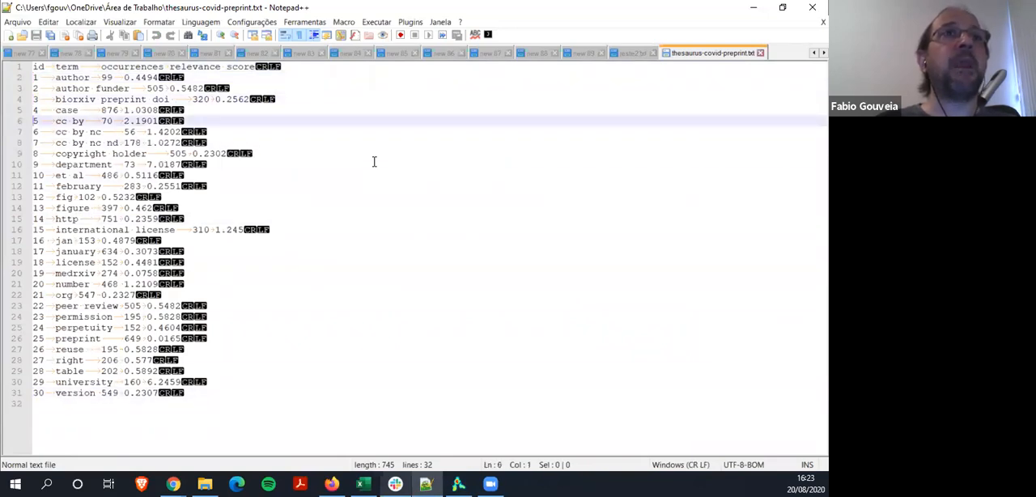
{"action": "key", "text": "shift+Down"}
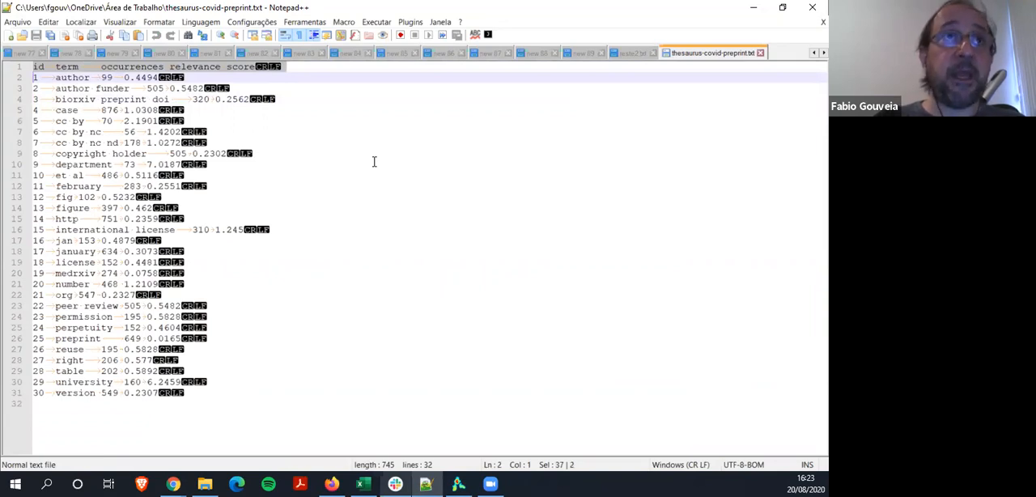
{"action": "key", "text": "shift+Up"}
{"action": "key", "text": "shift+Down"}
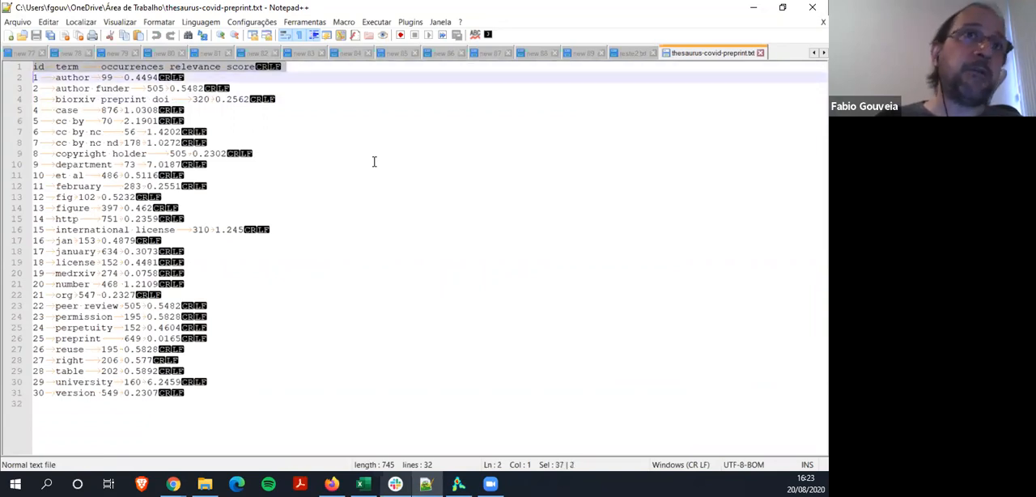
{"action": "key", "text": "shift+Down"}
{"action": "key", "text": "shift+Down"}
{"action": "key", "text": "shift+Down"}
{"action": "key", "text": "shift+Down"}
{"action": "key", "text": "shift+Down"}
{"action": "key", "text": "shift+Down"}
{"action": "key", "text": "shift+Down"}
{"action": "key", "text": "shift+Down"}
{"action": "key", "text": "shift+Down"}
{"action": "key", "text": "shift+Down"}
{"action": "key", "text": "shift+Down"}
{"action": "key", "text": "shift+Down"}
{"action": "key", "text": "shift+Down"}
{"action": "key", "text": "shift+Down"}
{"action": "key", "text": "shift+Down"}
{"action": "key", "text": "shift+Down"}
{"action": "key", "text": "shift+Down"}
{"action": "key", "text": "shift+Down"}
{"action": "key", "text": "shift+Down"}
{"action": "key", "text": "shift+Down"}
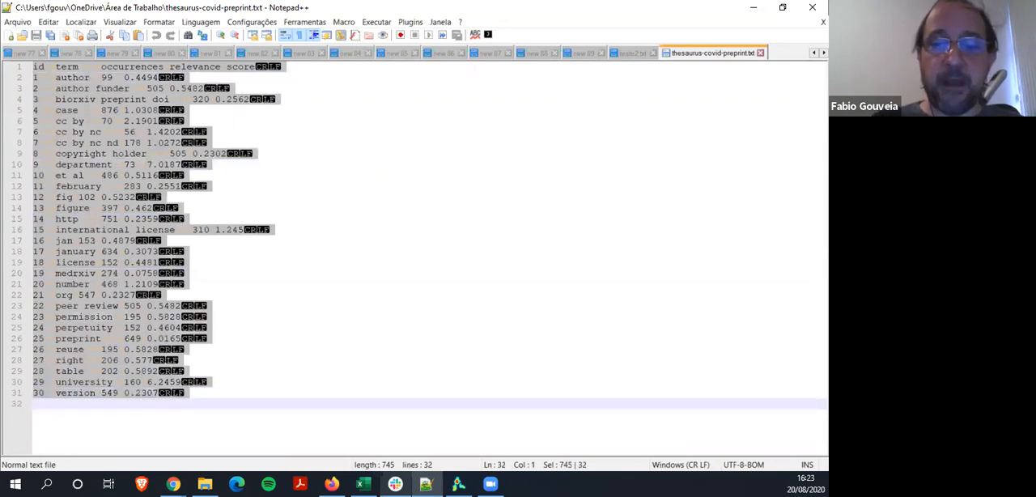
{"action": "key", "text": "alt+Tab"}
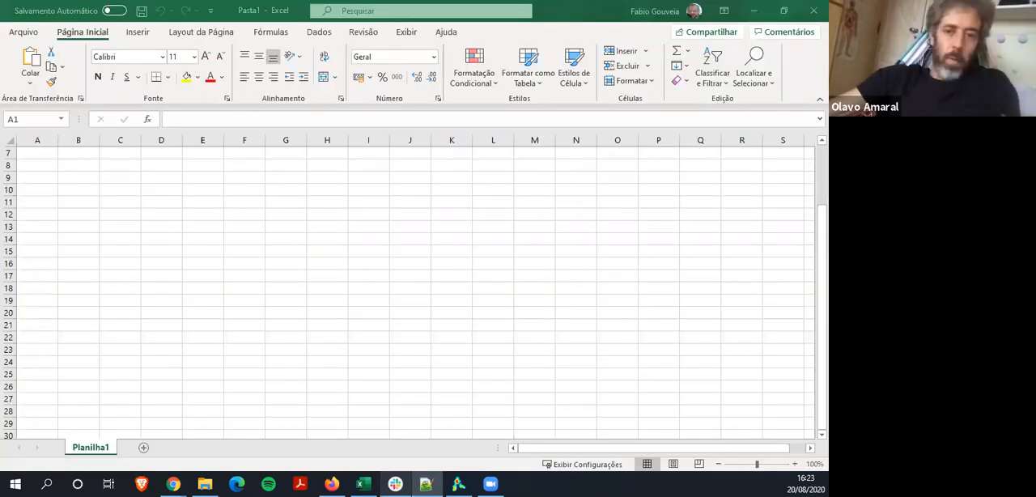
{"action": "scroll", "coordinate": [121, 250], "scroll_direction": "up", "scroll_amount": 2}
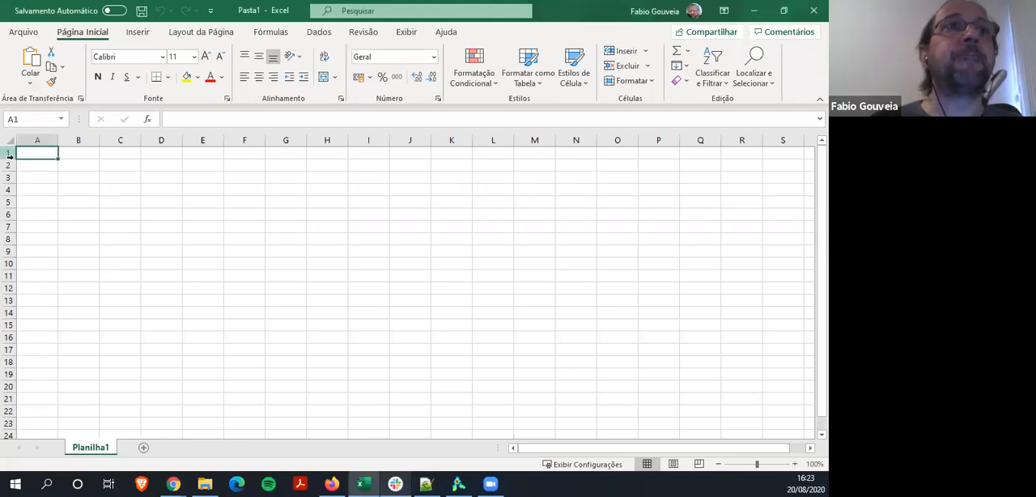
{"action": "key", "text": "ctrl+v"}
Try to copy the entire term column of the worksheet
{"action": "left_click", "coordinate": [81, 139]}
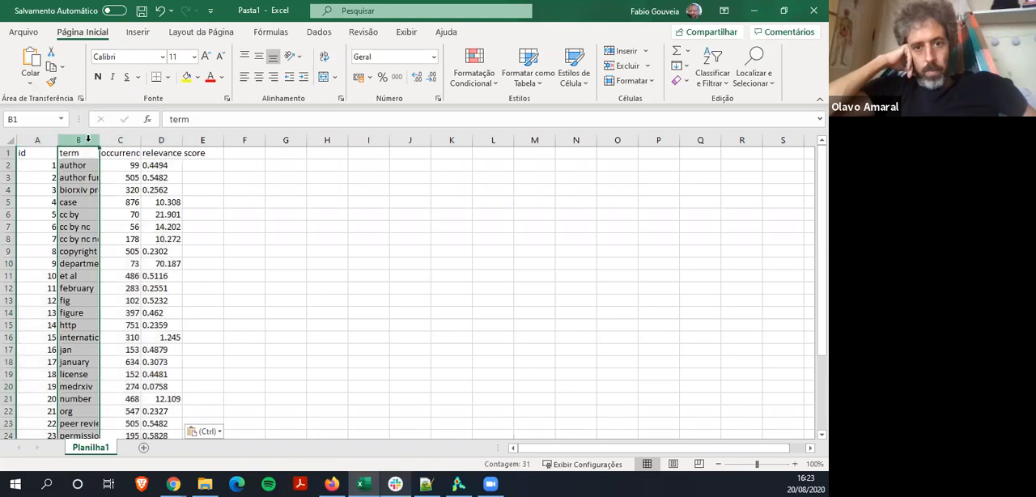
{"action": "key", "text": "ctrl+c"}
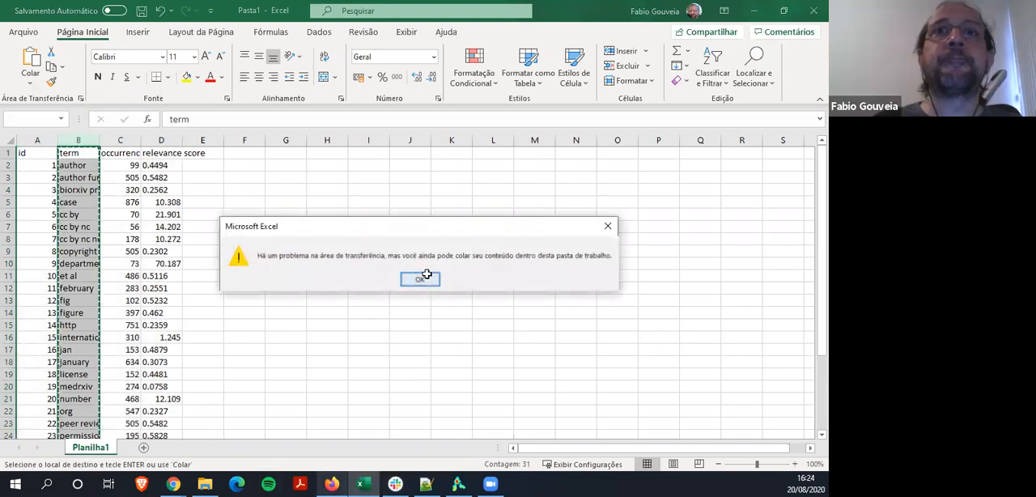
{"action": "left_click", "coordinate": [481, 275]}
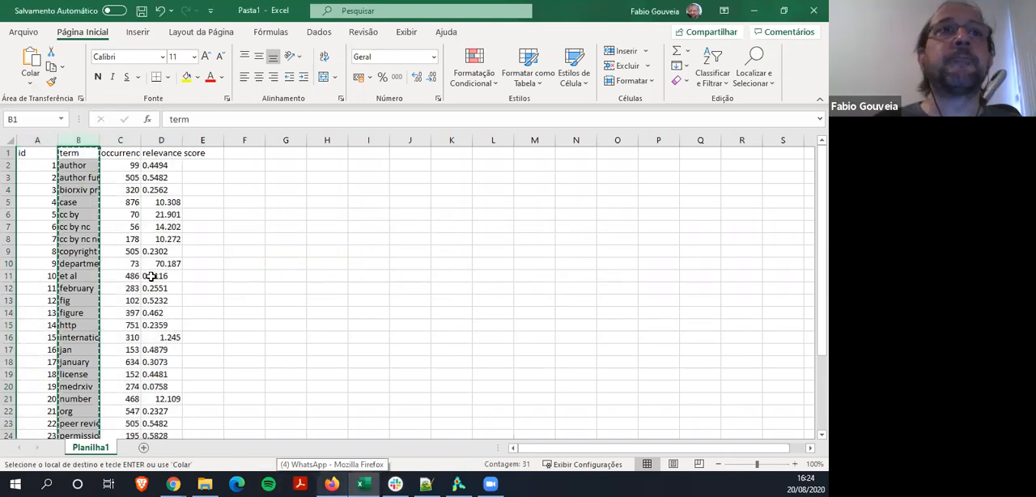
Copy the term cells B1 to B31 and paste them over the entire contents of the thesaurus file in Notepad++
{"action": "left_click", "coordinate": [77, 142]}
{"action": "left_click", "coordinate": [77, 164]}
{"action": "left_click", "coordinate": [81, 152]}
{"action": "key", "text": "shift+Down"}
{"action": "key", "text": "shift+Down"}
{"action": "key", "text": "shift+Down"}
{"action": "key", "text": "shift+Down"}
{"action": "key", "text": "shift+Down"}
{"action": "key", "text": "shift+Down"}
{"action": "key", "text": "shift+Down"}
{"action": "key", "text": "shift+Down"}
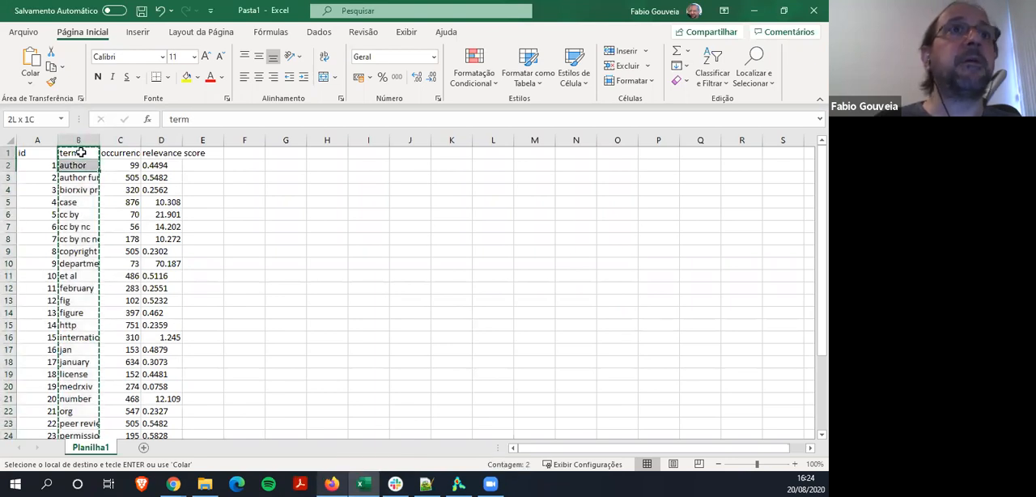
{"action": "key", "text": "shift+Down"}
{"action": "key", "text": "shift+Down"}
{"action": "key", "text": "shift+Down"}
{"action": "key", "text": "shift+Down"}
{"action": "key", "text": "shift+Down"}
{"action": "key", "text": "shift+Down"}
{"action": "key", "text": "shift+Down"}
{"action": "key", "text": "shift+Down"}
{"action": "key", "text": "shift+Down"}
{"action": "key", "text": "shift+Down"}
{"action": "key", "text": "shift+Down"}
{"action": "key", "text": "shift+Down"}
{"action": "key", "text": "shift+Down"}
{"action": "key", "text": "shift+Down"}
{"action": "key", "text": "shift+Down"}
{"action": "key", "text": "shift+Down"}
{"action": "key", "text": "shift+Down"}
{"action": "key", "text": "shift+Down"}
{"action": "key", "text": "shift+Down"}
{"action": "key", "text": "shift+Down"}
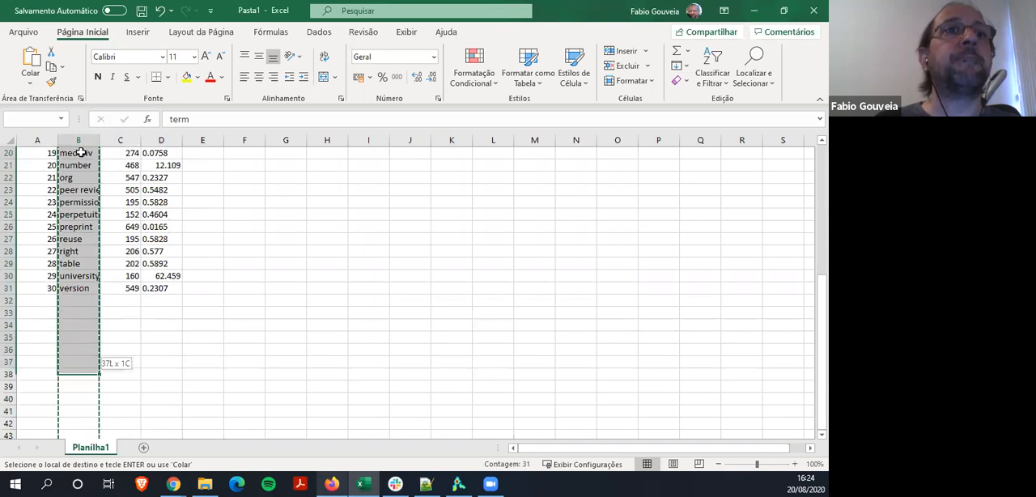
{"action": "key", "text": "shift+Down"}
{"action": "key", "text": "ctrl+c"}
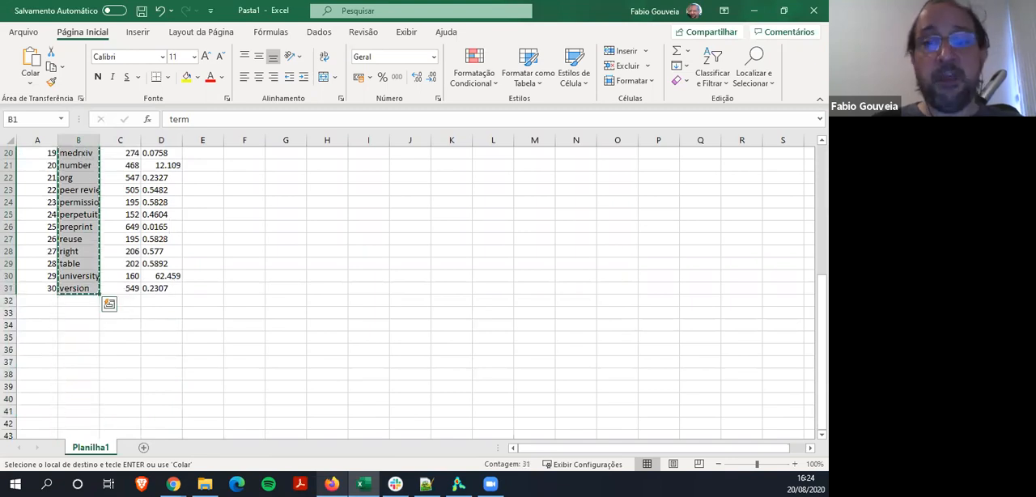
{"action": "key", "text": "alt+Tab"}
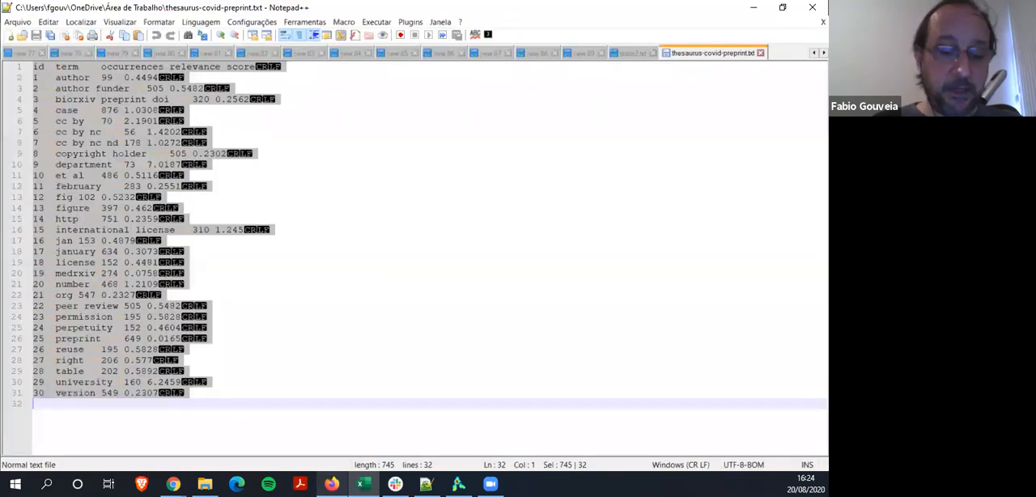
{"action": "key", "text": "ctrl+v"}
Insert a tab-separated header line reading label and replace by above the list of terms
{"action": "key", "text": "Up"}
{"action": "key", "text": "Up"}
{"action": "key", "text": "Up"}
{"action": "key", "text": "Up"}
{"action": "key", "text": "Up"}
{"action": "key", "text": "Up"}
{"action": "key", "text": "Up"}
{"action": "key", "text": "Up"}
{"action": "key", "text": "Up"}
{"action": "key", "text": "Up"}
{"action": "key", "text": "Up"}
{"action": "key", "text": "Up"}
{"action": "key", "text": "Up"}
{"action": "key", "text": "Up"}
{"action": "key", "text": "Up"}
{"action": "key", "text": "Up"}
{"action": "key", "text": "Up"}
{"action": "key", "text": "Up"}
{"action": "key", "text": "Up"}
{"action": "key", "text": "Up"}
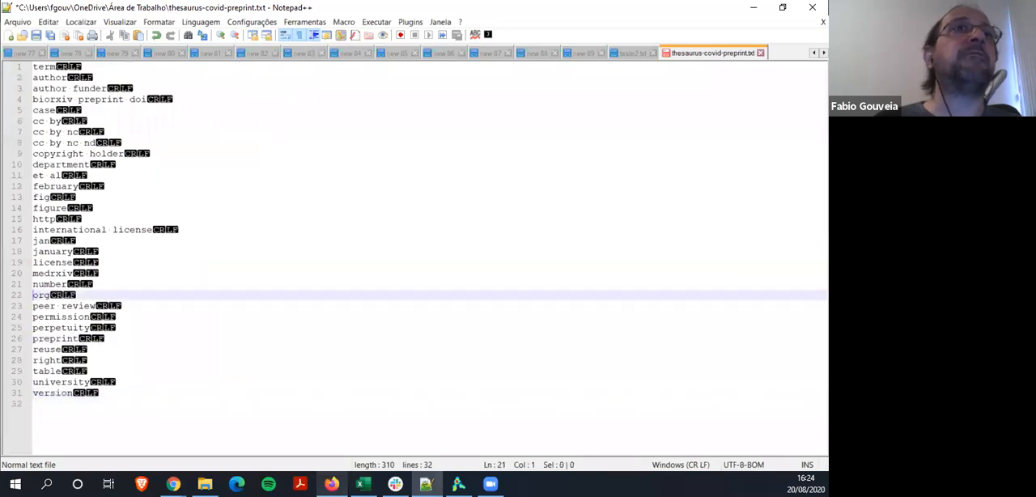
{"action": "key", "text": "Up"}
{"action": "key", "text": "Up"}
{"action": "key", "text": "Up"}
{"action": "key", "text": "Up"}
{"action": "key", "text": "Up"}
{"action": "key", "text": "Up"}
{"action": "key", "text": "Up"}
{"action": "key", "text": "Up"}
{"action": "key", "text": "Up"}
{"action": "key", "text": "Up"}
{"action": "key", "text": "Return"}
{"action": "key", "text": "Up"}
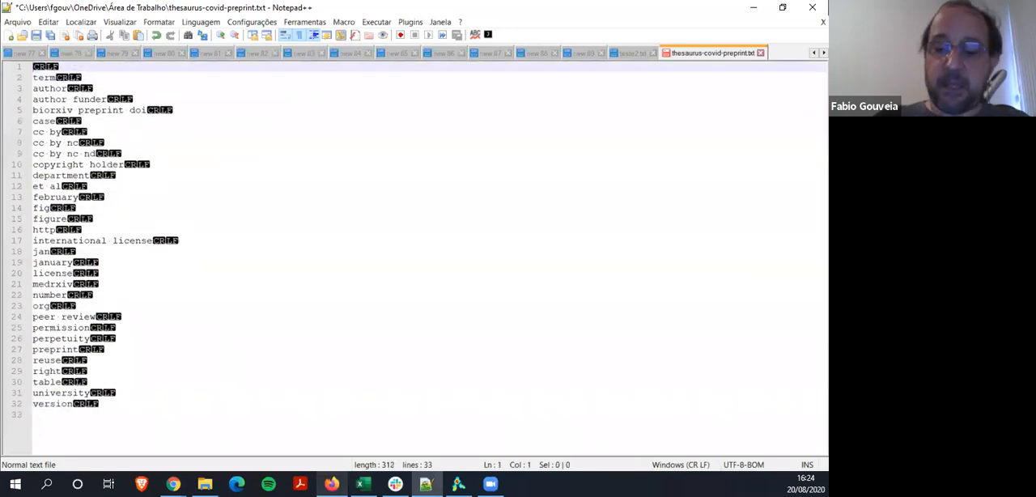
{"action": "type", "text": "lab"}
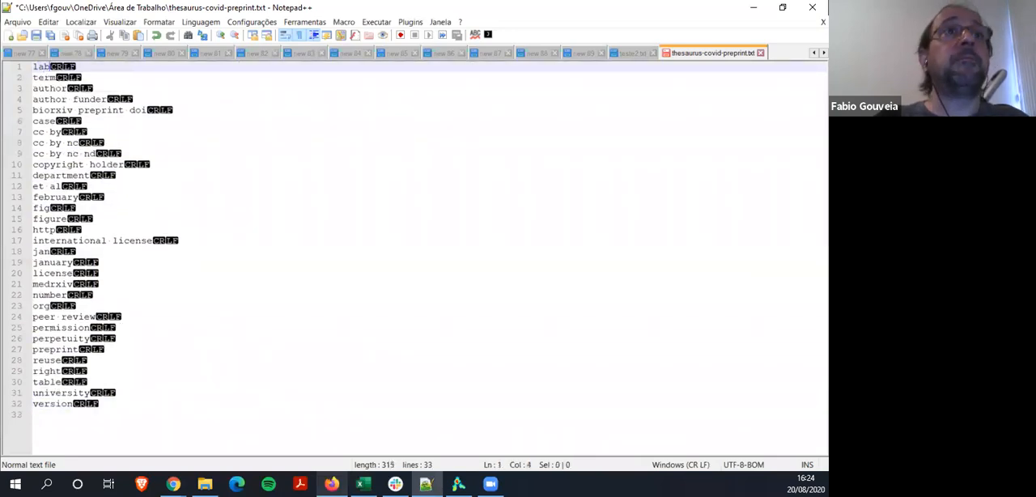
{"action": "type", "text": "el"}
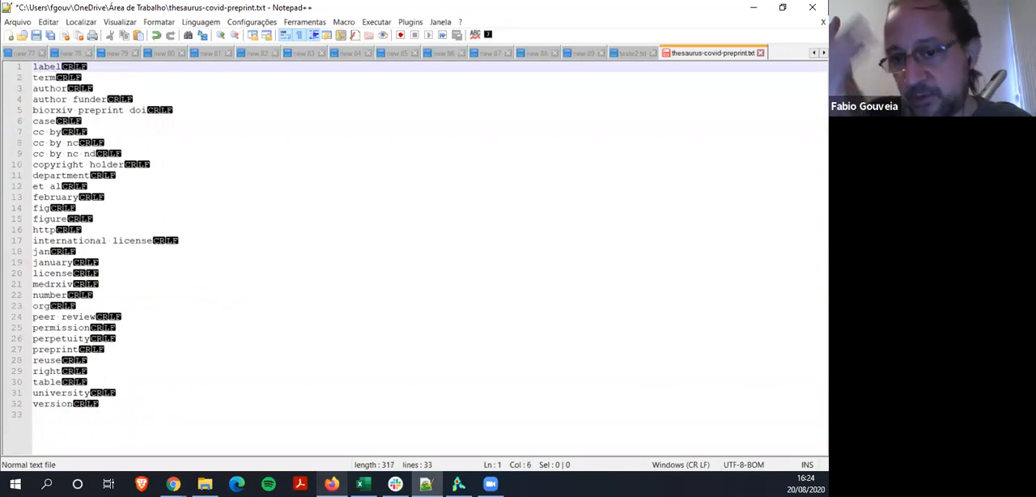
{"action": "key", "text": "Tab"}
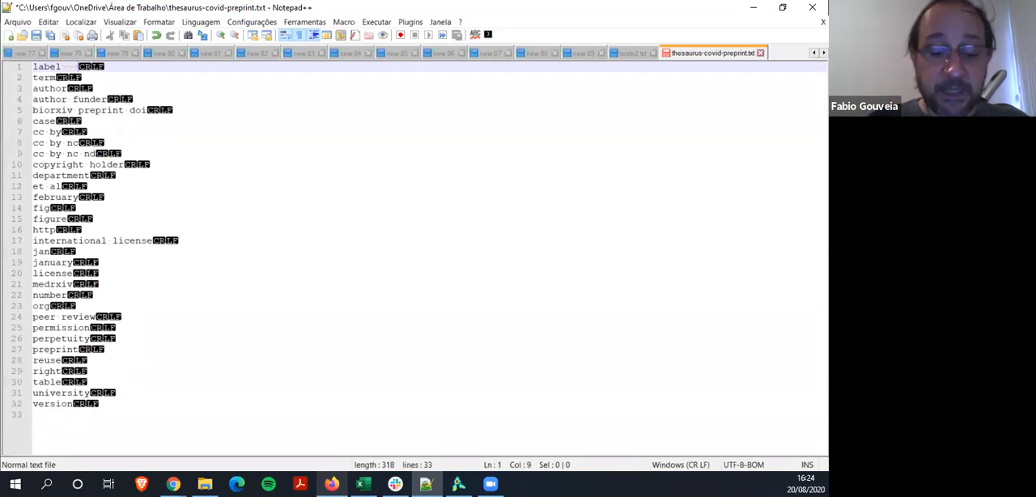
{"action": "type", "text": "replace "}
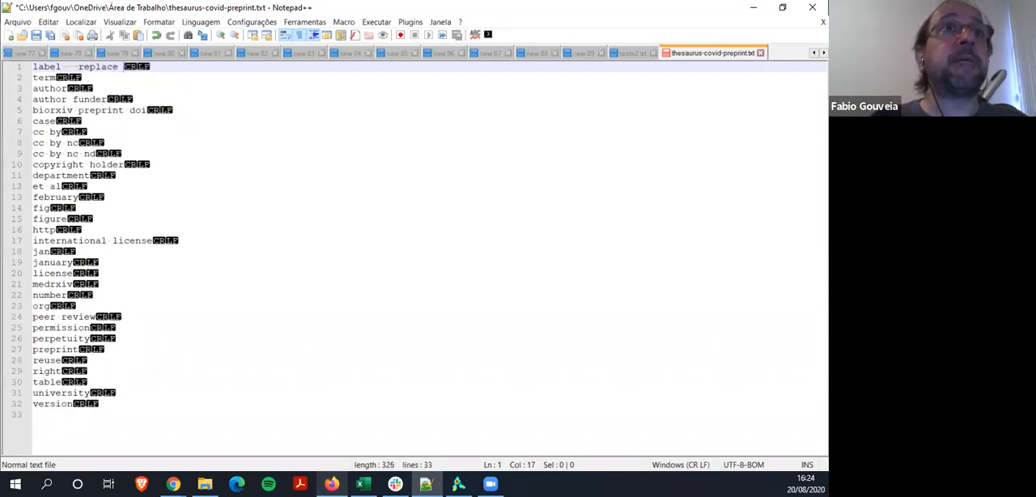
{"action": "type", "text": "by"}
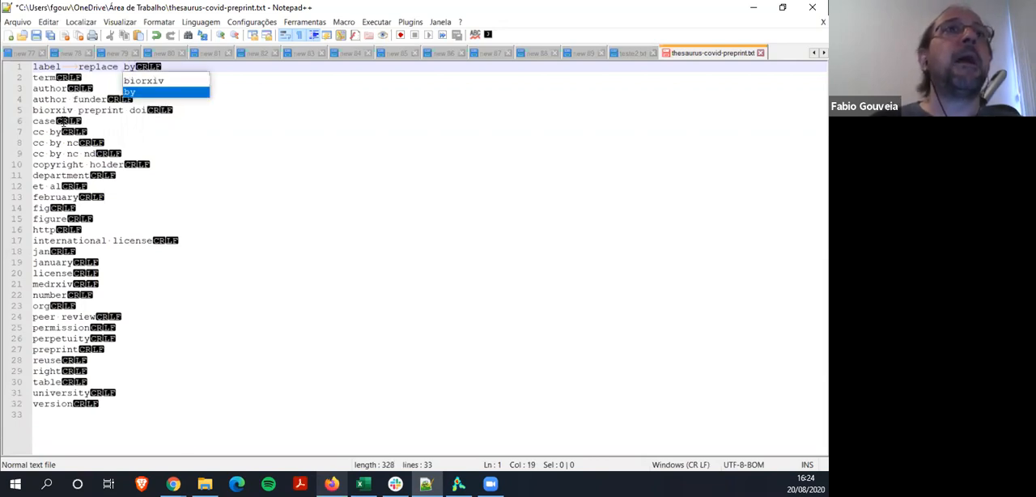
Add a tab character after each term on lines 2 to 9, from term to cc by nc nd
{"action": "left_click", "coordinate": [57, 79]}
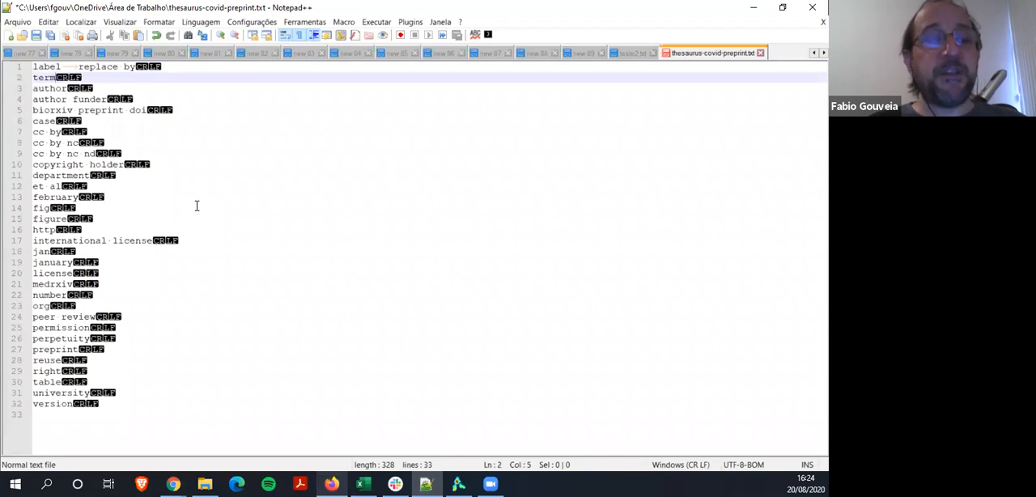
{"action": "key", "text": "Tab"}
{"action": "key", "text": "Down"}
{"action": "key", "text": "Tab"}
{"action": "key", "text": "Down"}
{"action": "key", "text": "Tab"}
{"action": "key", "text": "Down"}
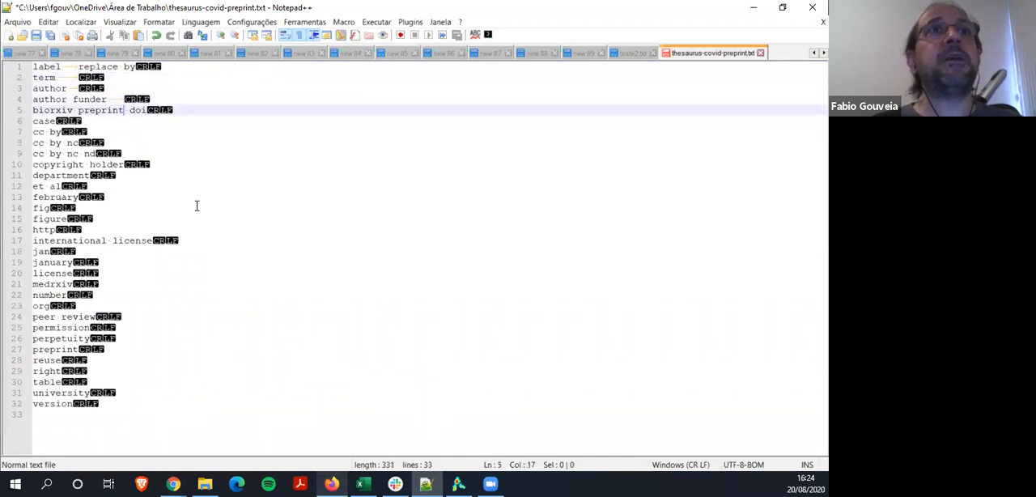
{"action": "key", "text": "Tab"}
{"action": "key", "text": "Down"}
{"action": "key", "text": "Tab"}
{"action": "key", "text": "Down"}
{"action": "key", "text": "Tab"}
{"action": "key", "text": "Down"}
{"action": "key", "text": "Tab"}
{"action": "key", "text": "Down"}
{"action": "key", "text": "Tab"}
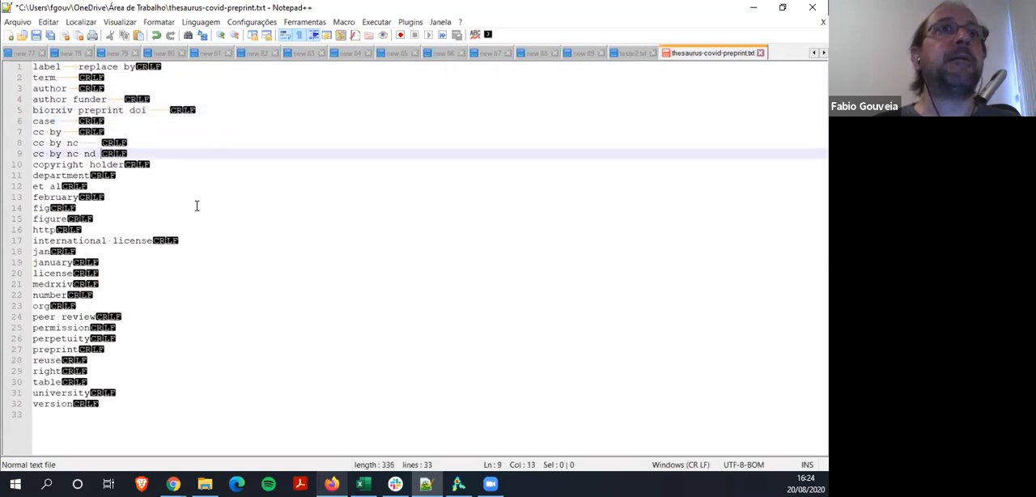
{"action": "key", "text": "Up"}
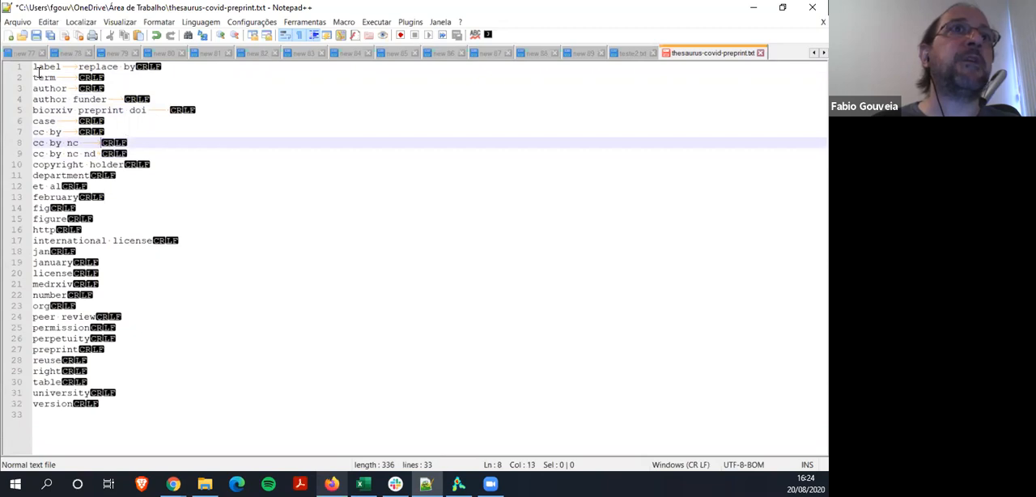
Select all text in the thesaurus file, from the label and replace by header through the last term
{"action": "left_click", "coordinate": [38, 75]}
{"action": "key", "text": "ctrl+Home"}
{"action": "key", "text": "shift+Down"}
{"action": "key", "text": "shift+Down"}
{"action": "key", "text": "shift+Down"}
{"action": "key", "text": "shift+Down"}
{"action": "key", "text": "shift+Down"}
{"action": "key", "text": "shift+Down"}
{"action": "key", "text": "shift+Down"}
{"action": "key", "text": "shift+Down"}
{"action": "key", "text": "shift+Down"}
{"action": "key", "text": "shift+Down"}
{"action": "key", "text": "shift+Down"}
{"action": "key", "text": "shift+Down"}
{"action": "key", "text": "shift+Down"}
{"action": "key", "text": "shift+Down"}
{"action": "key", "text": "shift+Down"}
{"action": "key", "text": "shift+Down"}
{"action": "key", "text": "shift+Down"}
{"action": "key", "text": "shift+Down"}
{"action": "key", "text": "shift+Down"}
{"action": "key", "text": "shift+Down"}
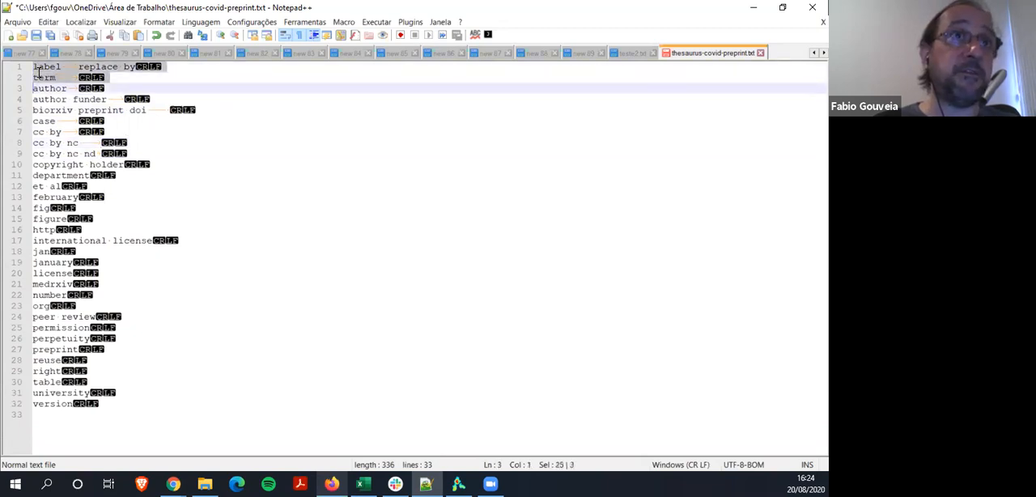
{"action": "key", "text": "shift+Down"}
{"action": "key", "text": "shift+Down"}
{"action": "key", "text": "shift+Down"}
{"action": "key", "text": "shift+Down"}
{"action": "key", "text": "shift+Down"}
{"action": "key", "text": "shift+Down"}
{"action": "key", "text": "ctrl+c"}
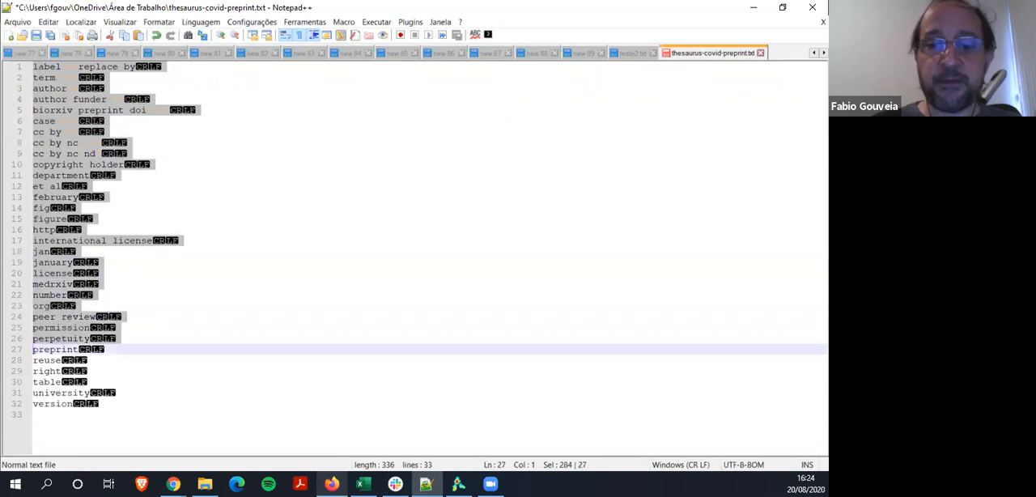
Switch to Excel and clear all contents of the worksheet
{"action": "key", "text": "alt+Tab"}
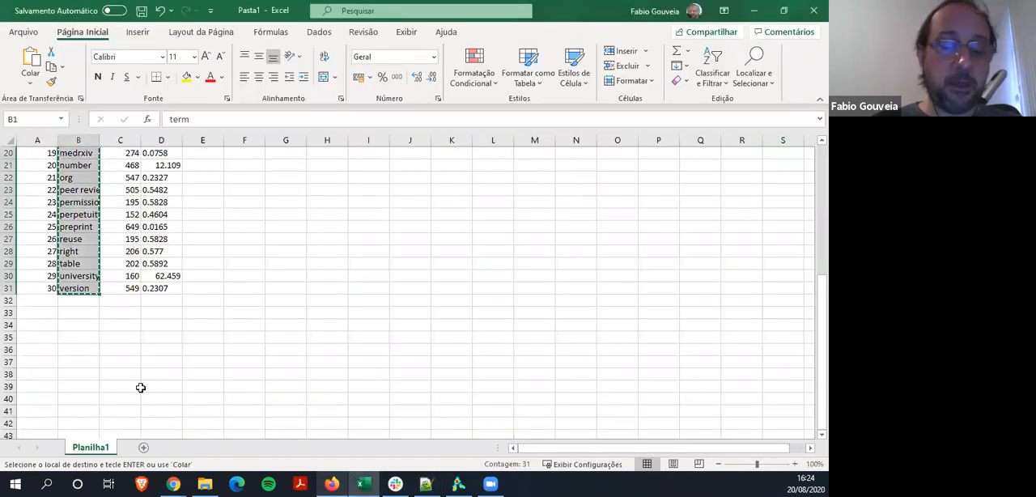
{"action": "left_click", "coordinate": [9, 140]}
{"action": "scroll", "coordinate": [53, 163], "scroll_direction": "up", "scroll_amount": 7}
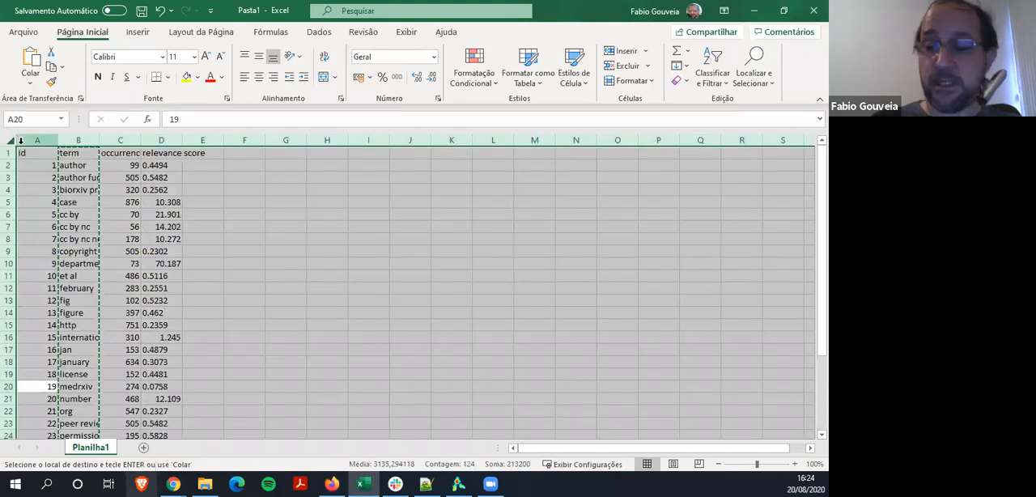
{"action": "key", "text": "Delete"}
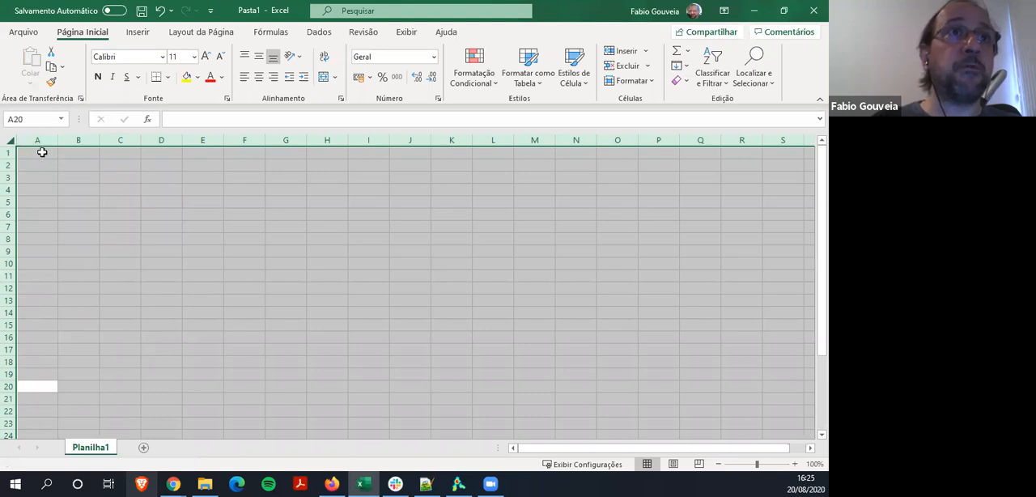
{"action": "left_click", "coordinate": [42, 153]}
Copy the selected thesaurus text from Notepad++ and paste it into the empty Excel worksheet starting at cell A1
{"action": "left_click", "coordinate": [426, 484]}
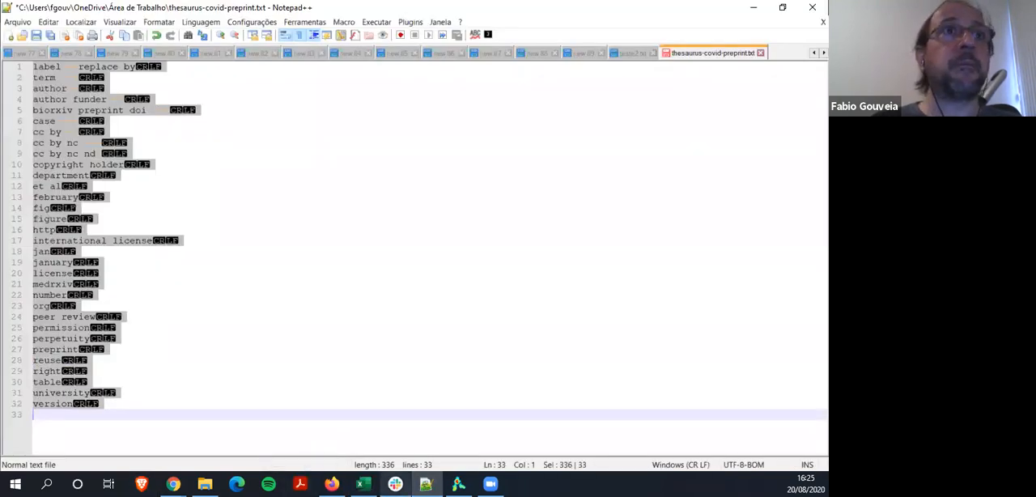
{"action": "left_click", "coordinate": [363, 484]}
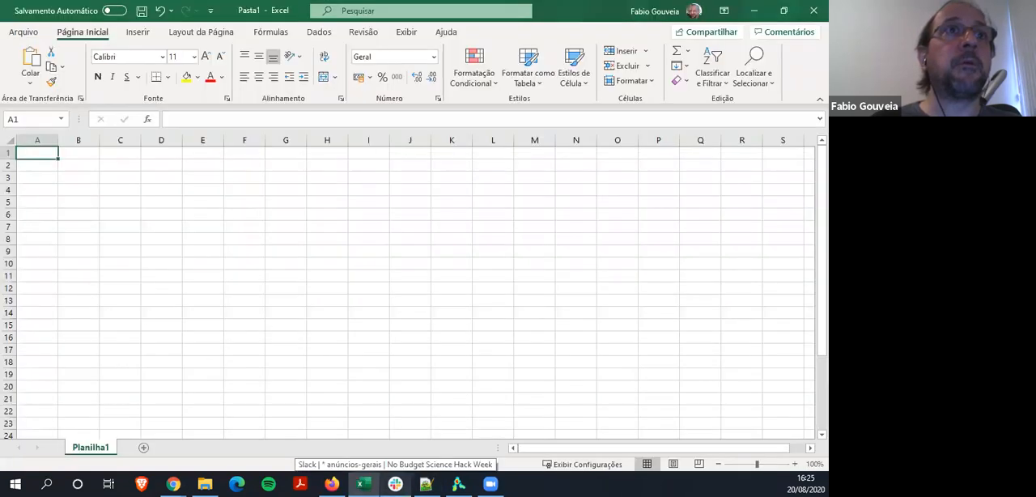
{"action": "left_click", "coordinate": [37, 141]}
{"action": "key", "text": "ctrl+v"}
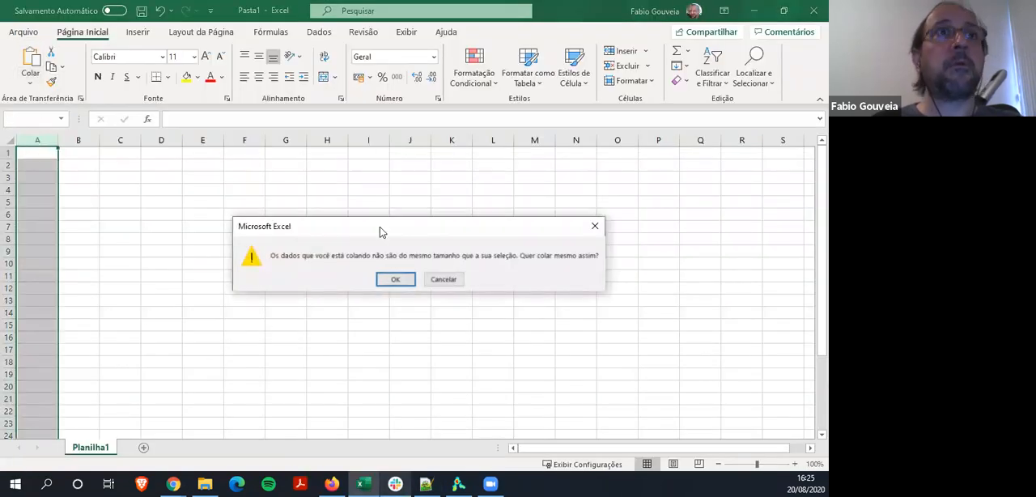
{"action": "left_click", "coordinate": [448, 284]}
{"action": "left_click", "coordinate": [49, 153]}
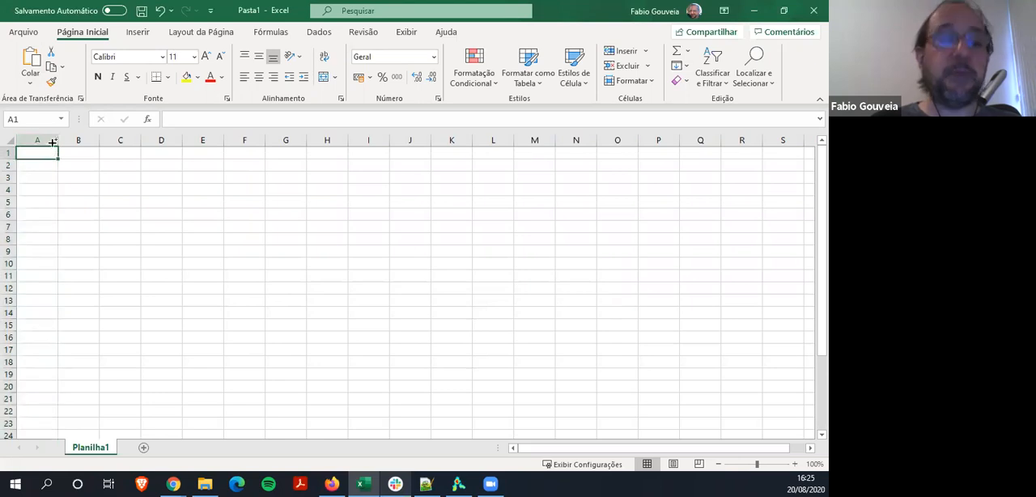
{"action": "key", "text": "ctrl+v"}
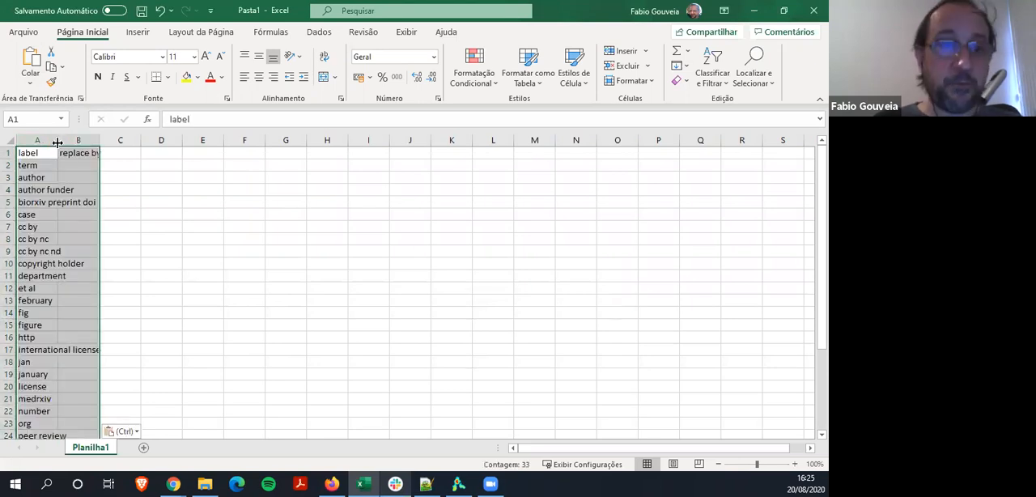
Replace the thesaurus text in Notepad++ with the two-column range copied from Excel, and save and close the file
{"action": "key", "text": "ctrl+c"}
{"action": "key", "text": "alt+Tab"}
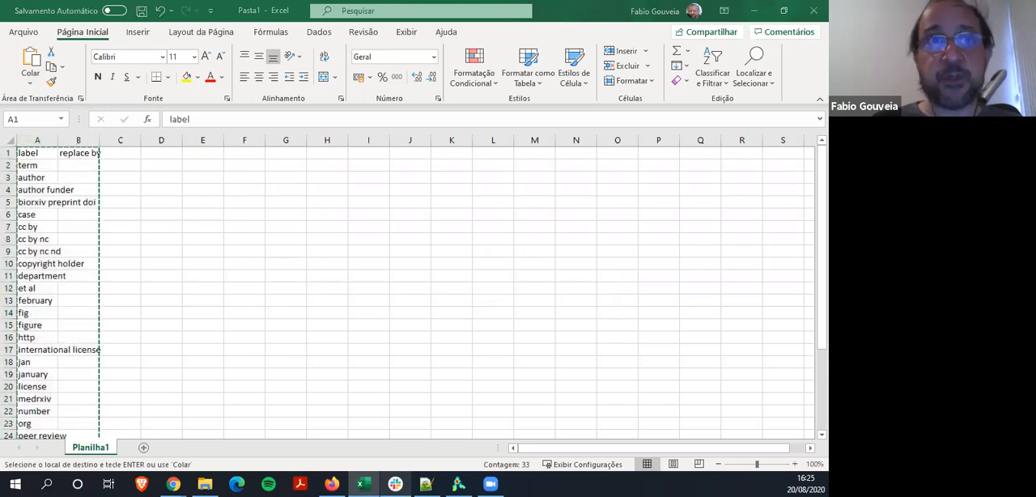
{"action": "key", "text": "ctrl+v"}
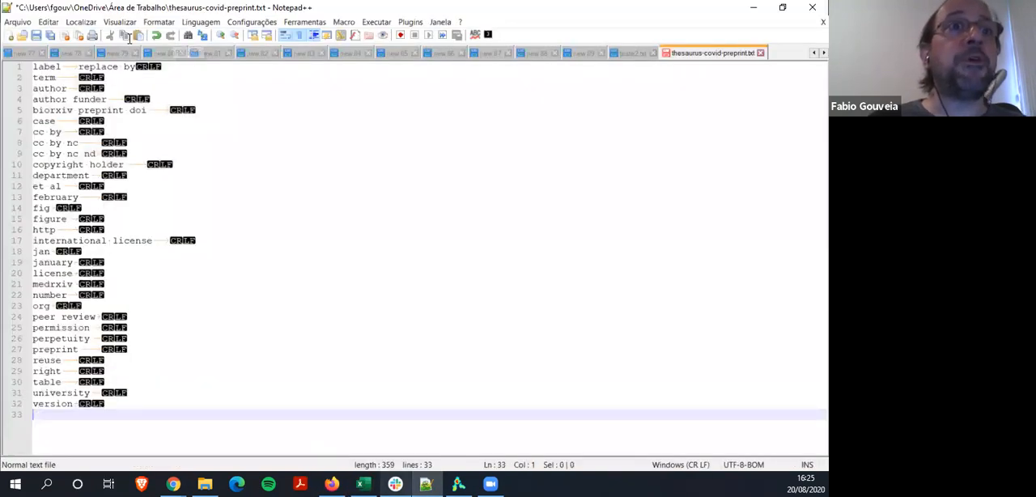
{"action": "left_click", "coordinate": [37, 36]}
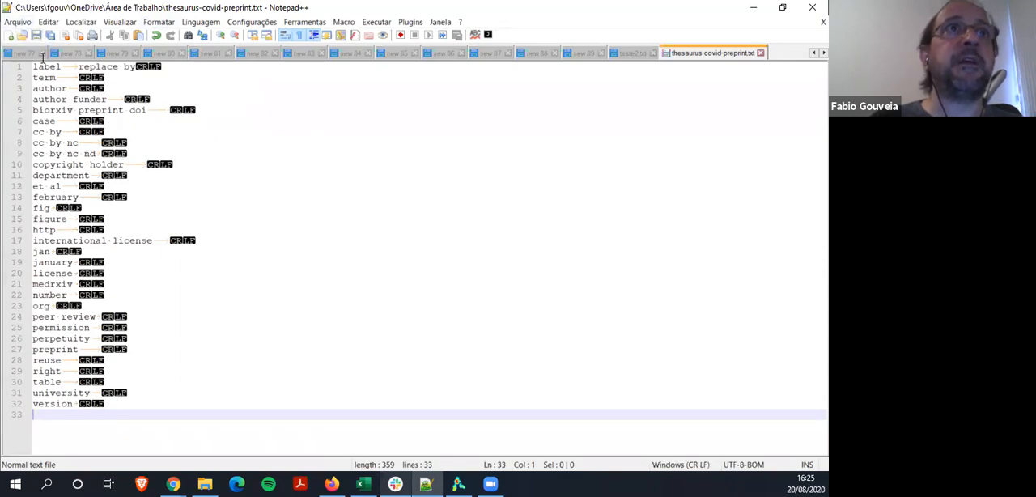
{"action": "left_click", "coordinate": [759, 54]}
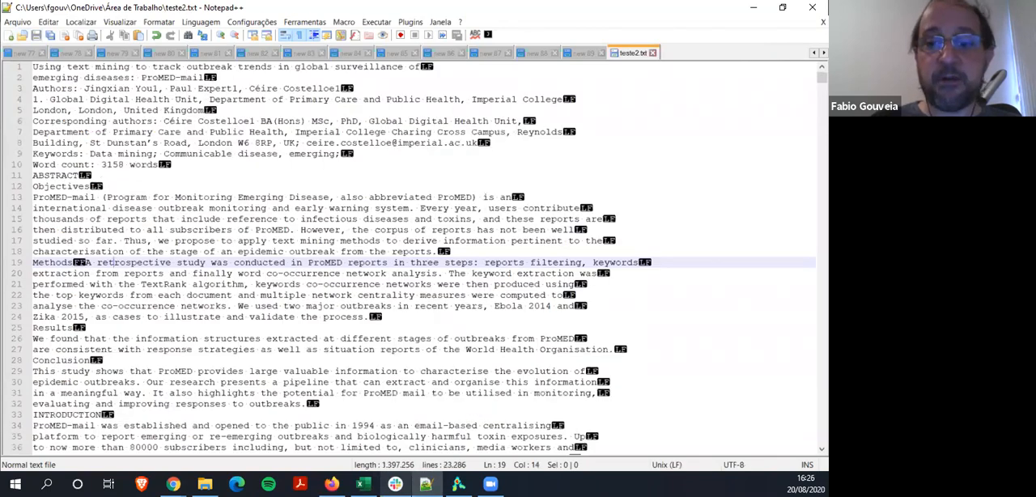
Switch to VOSviewer and start a new map based on text data, using teste2.txt as the corpus file
{"action": "left_click", "coordinate": [458, 484]}
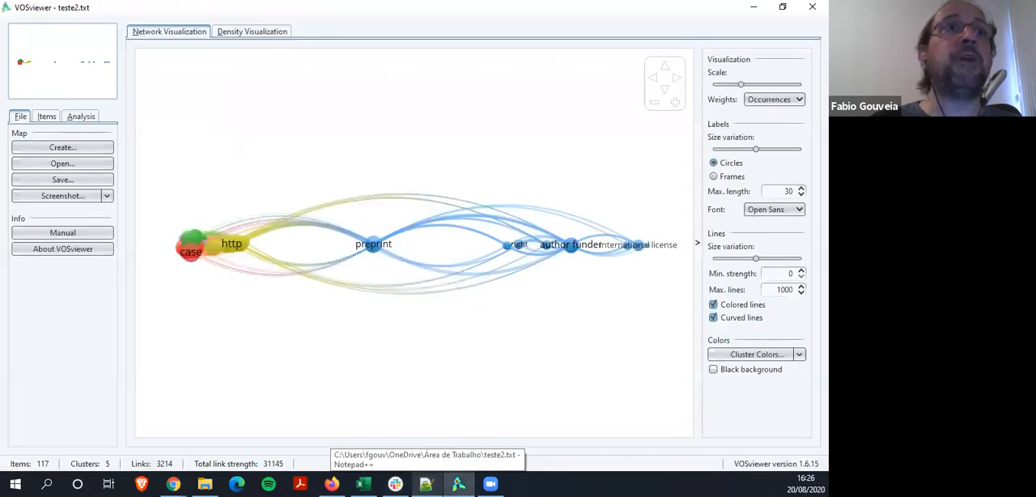
{"action": "left_click", "coordinate": [62, 147]}
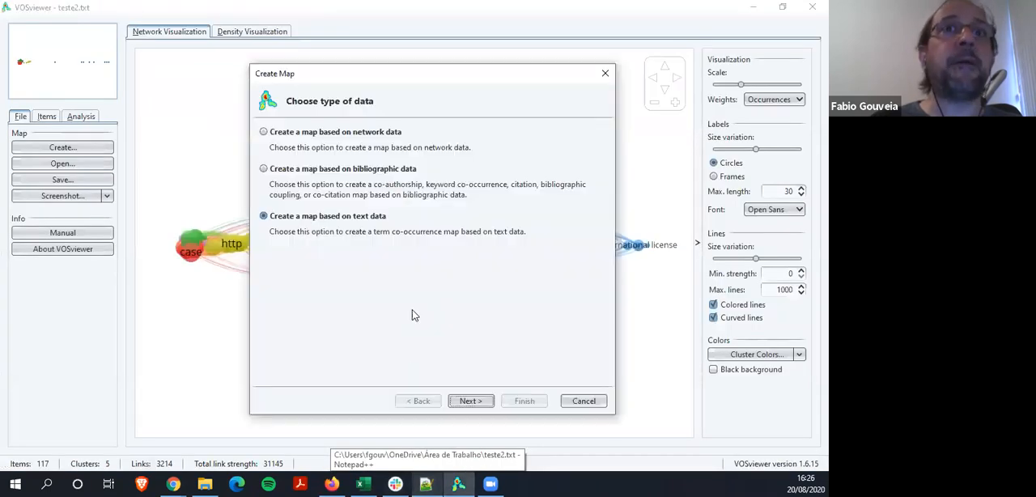
{"action": "left_click", "coordinate": [472, 400]}
{"action": "left_click", "coordinate": [474, 401]}
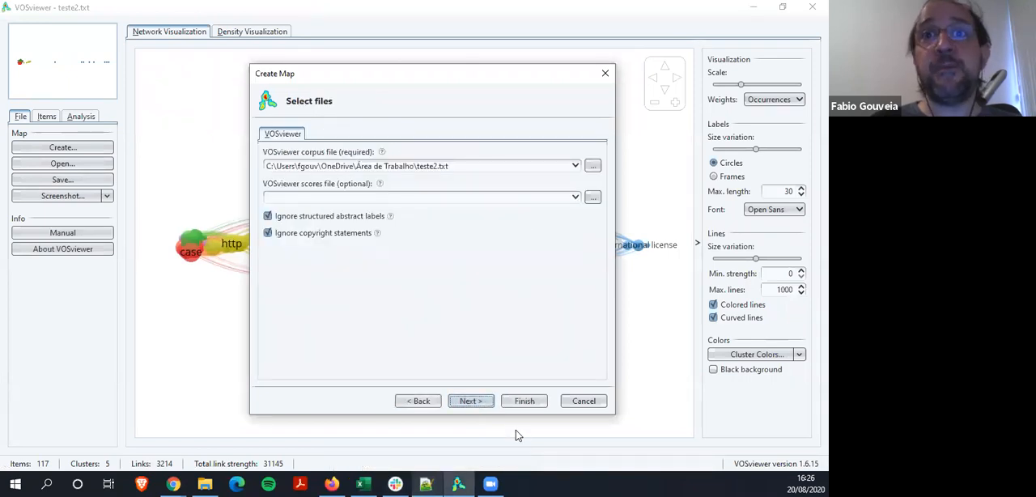
{"action": "left_click", "coordinate": [467, 401]}
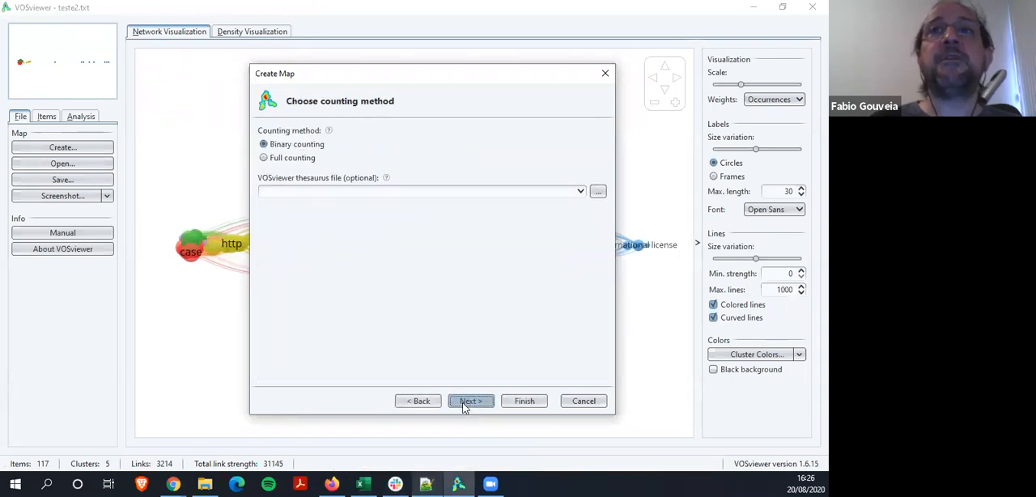
Load thesaurus-covid-preprint.txt from the desktop folder as the VOSviewer thesaurus file
{"action": "left_click", "coordinate": [597, 191]}
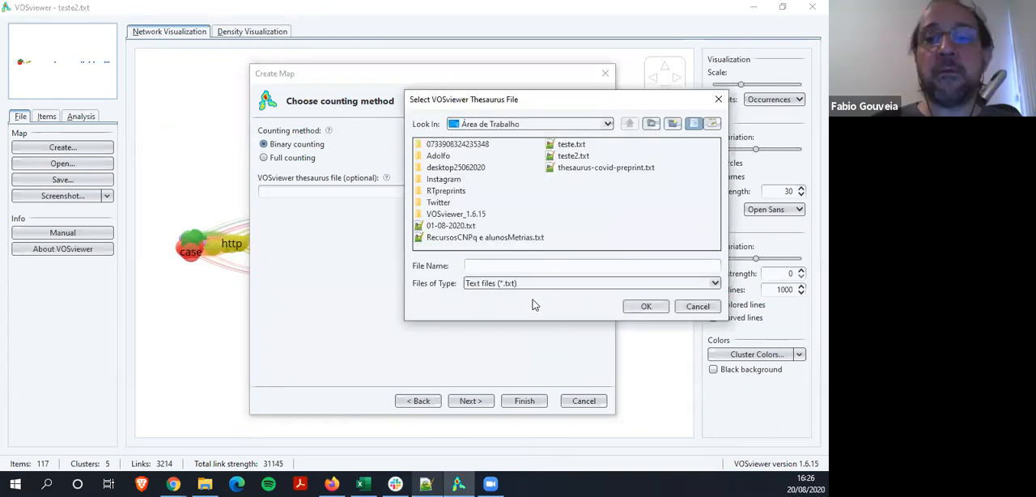
{"action": "left_click", "coordinate": [582, 167]}
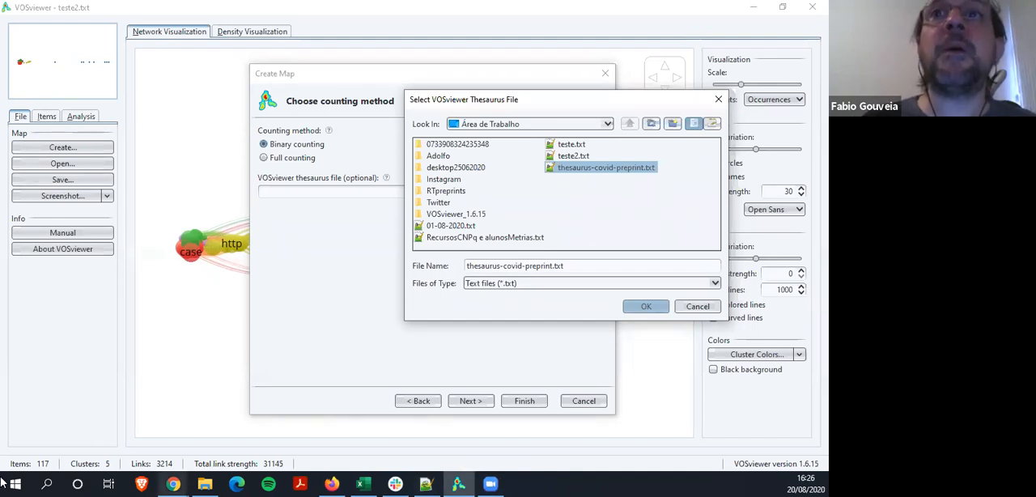
{"action": "left_click", "coordinate": [646, 306]}
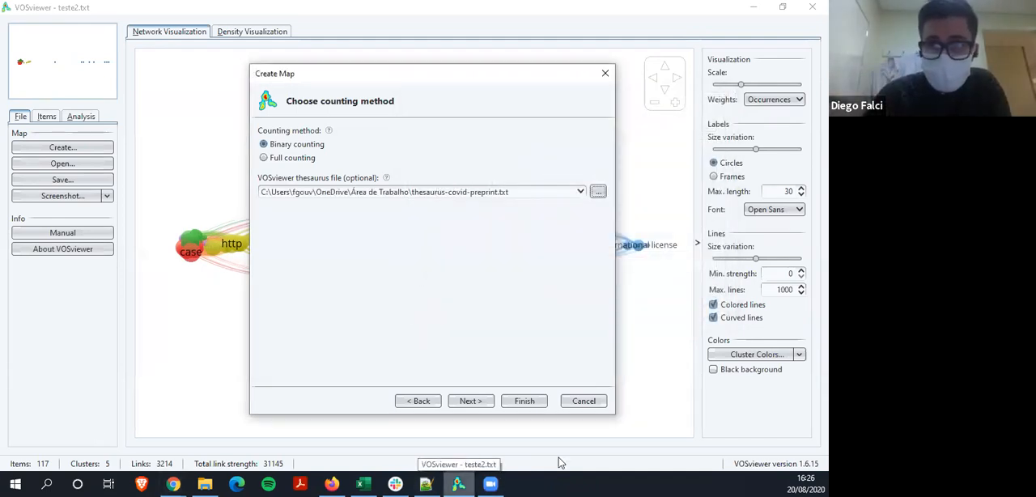
Reopen thesaurus-covid-preprint.txt in Notepad++ and examine its tabs and line endings by toggling the display of hidden characters
{"action": "left_click", "coordinate": [428, 483]}
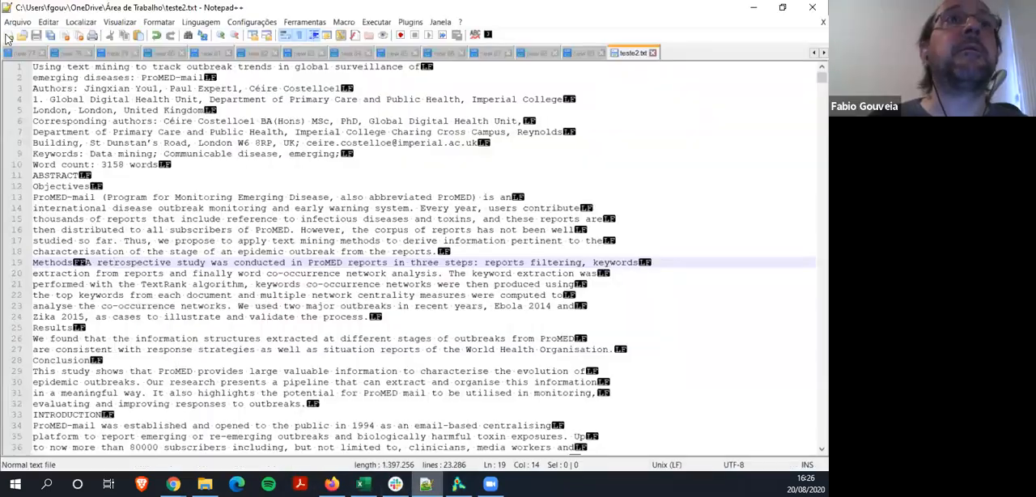
{"action": "left_click", "coordinate": [17, 22]}
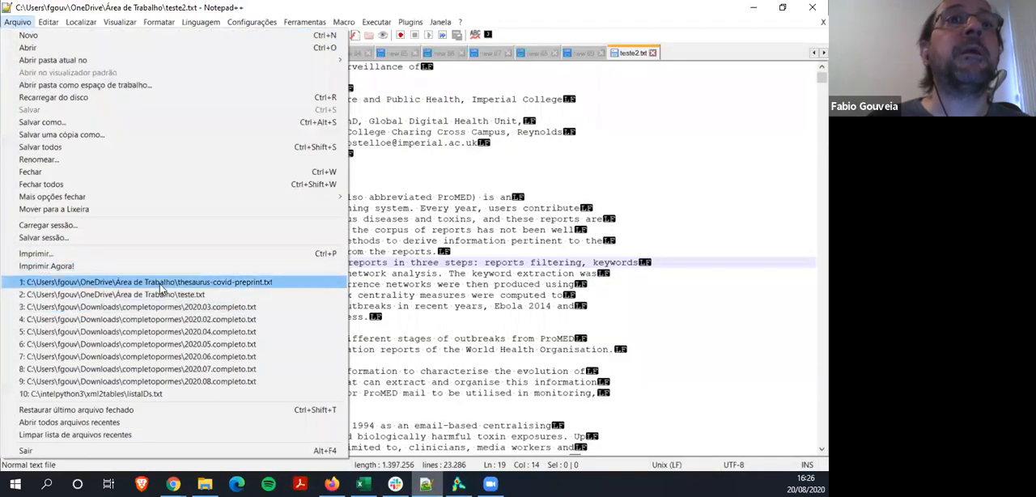
{"action": "left_click", "coordinate": [160, 282]}
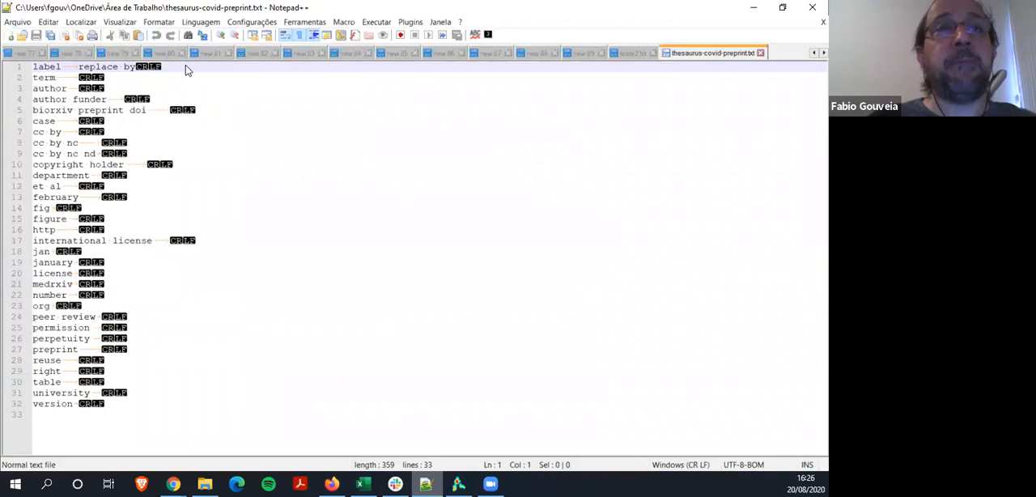
{"action": "left_click", "coordinate": [300, 36]}
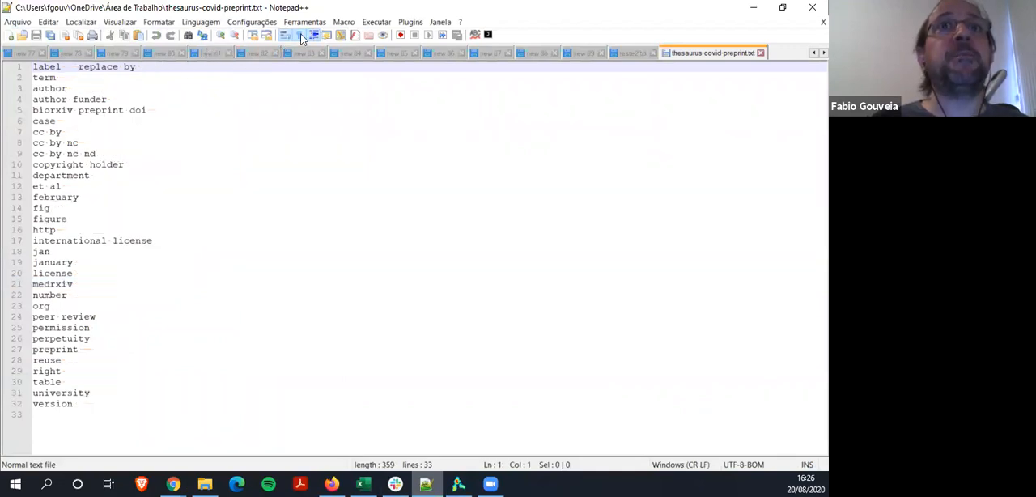
{"action": "left_click", "coordinate": [300, 36]}
{"action": "left_click", "coordinate": [300, 36]}
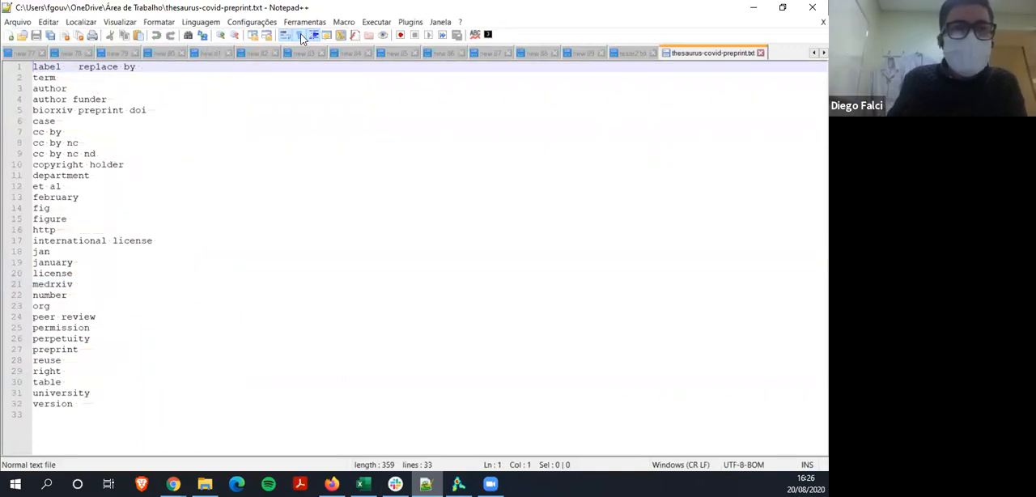
{"action": "left_click", "coordinate": [302, 36]}
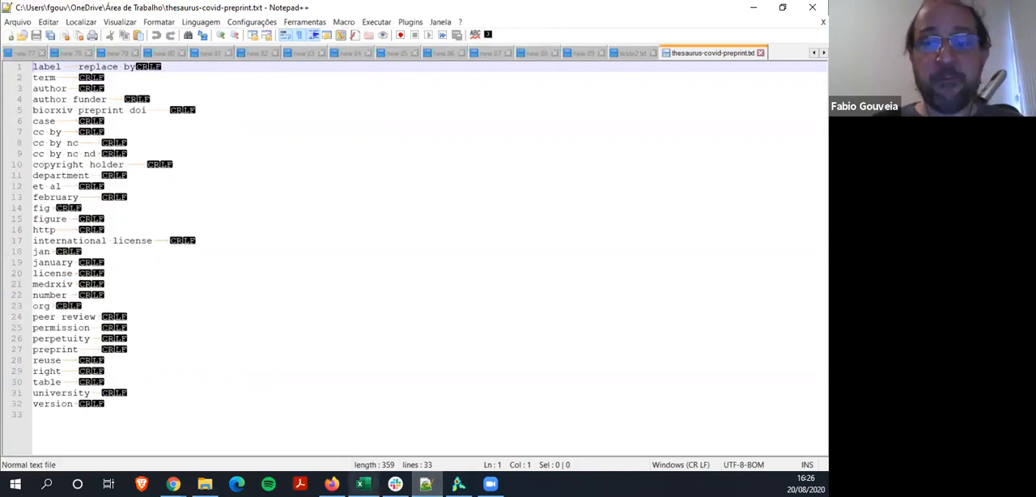
Return to VOSviewer, keep binary counting with the thesaurus, and set the minimum number of occurrences of a term to 50
{"action": "key", "text": "alt+Tab"}
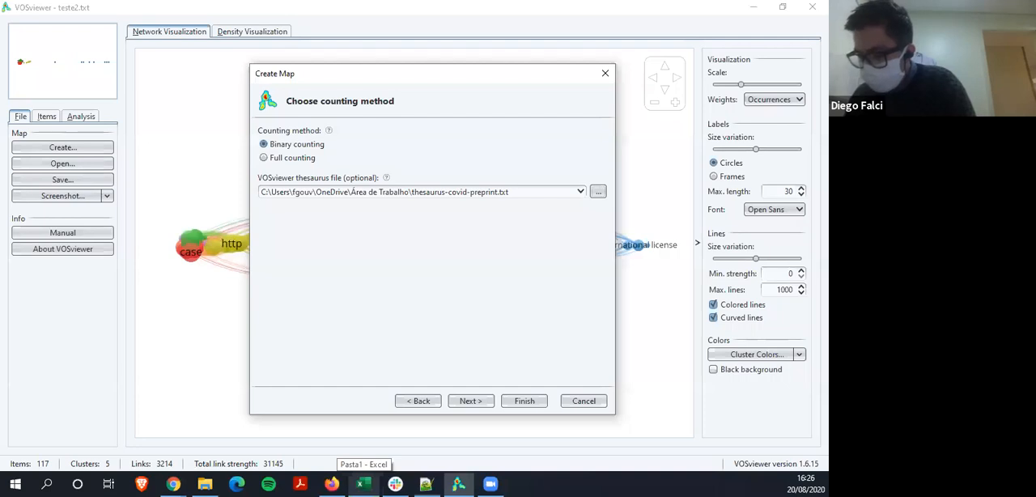
{"action": "left_click", "coordinate": [470, 401]}
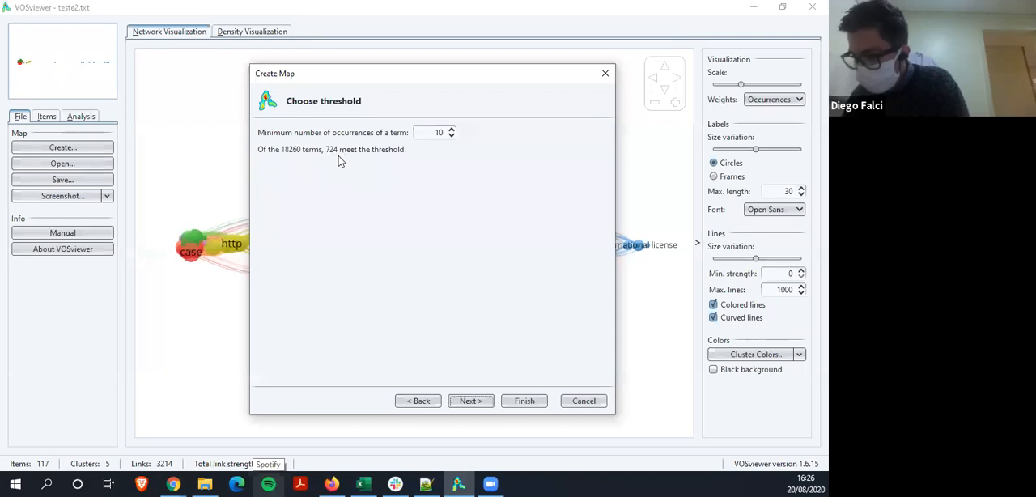
{"action": "left_click_drag", "start_coordinate": [434, 135], "coordinate": [450, 133]}
{"action": "type", "text": "5"}
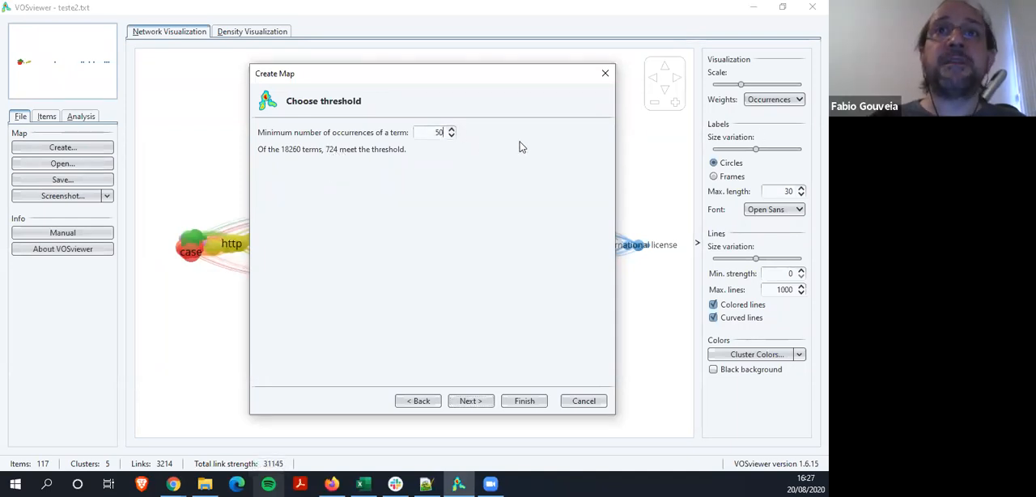
{"action": "left_click", "coordinate": [451, 130]}
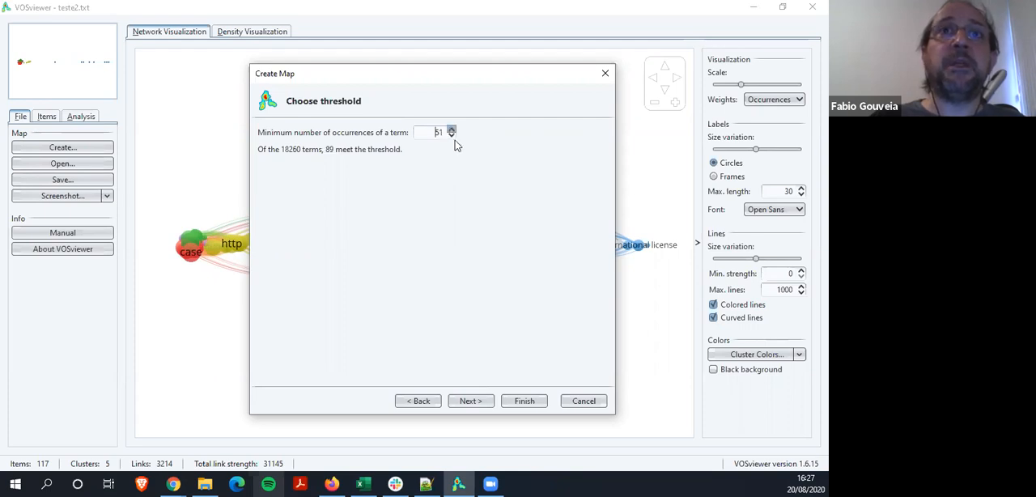
{"action": "left_click", "coordinate": [451, 135]}
{"action": "left_click", "coordinate": [451, 131]}
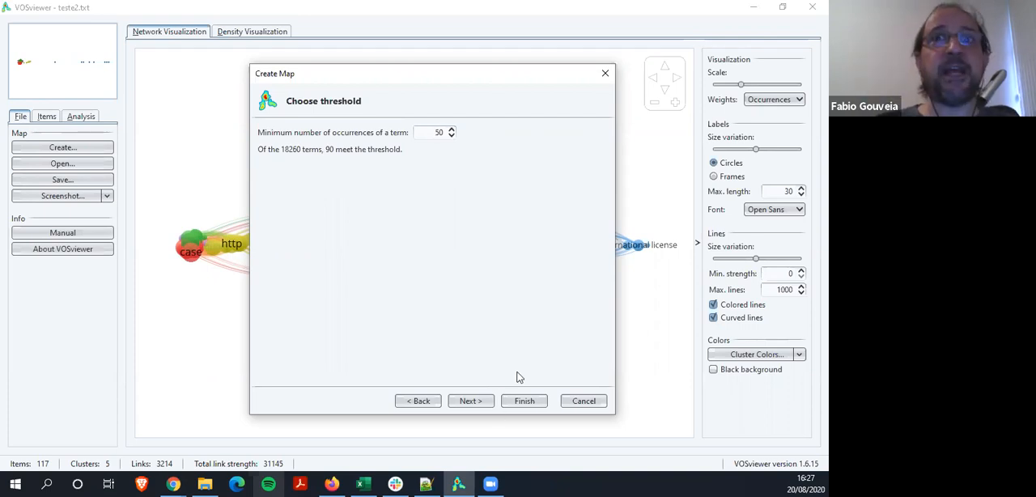
{"action": "left_click", "coordinate": [474, 403]}
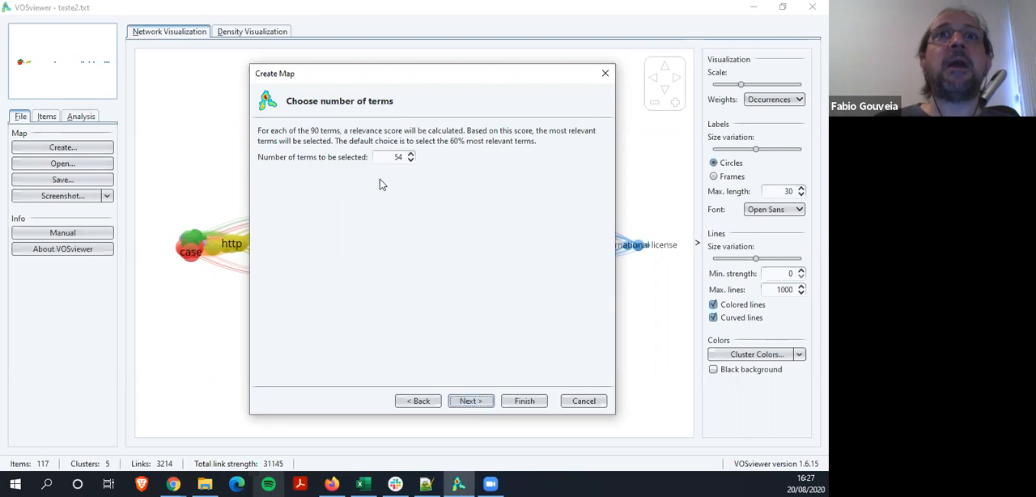
Set the number of terms to be selected to 90 and proceed to verifying the selected terms
{"action": "left_click", "coordinate": [388, 156]}
{"action": "type", "text": "90"}
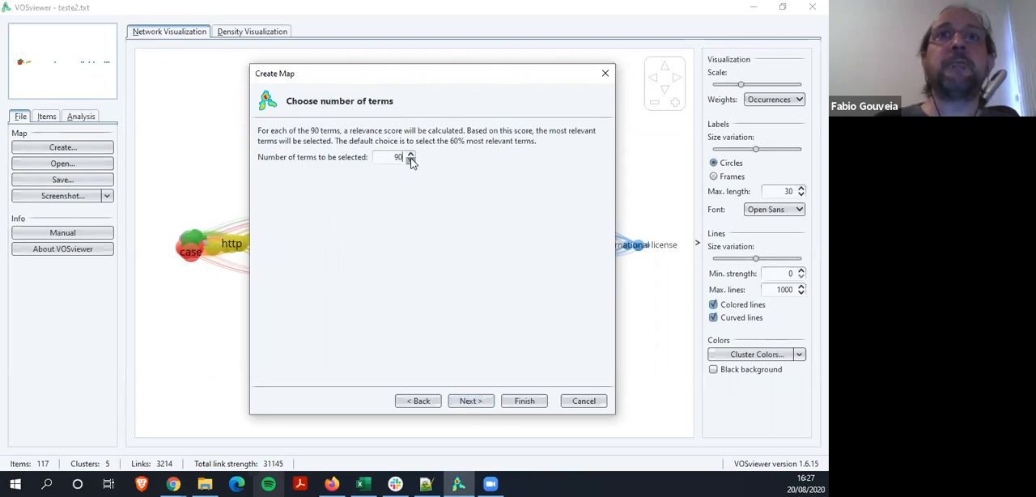
{"action": "left_click", "coordinate": [461, 404]}
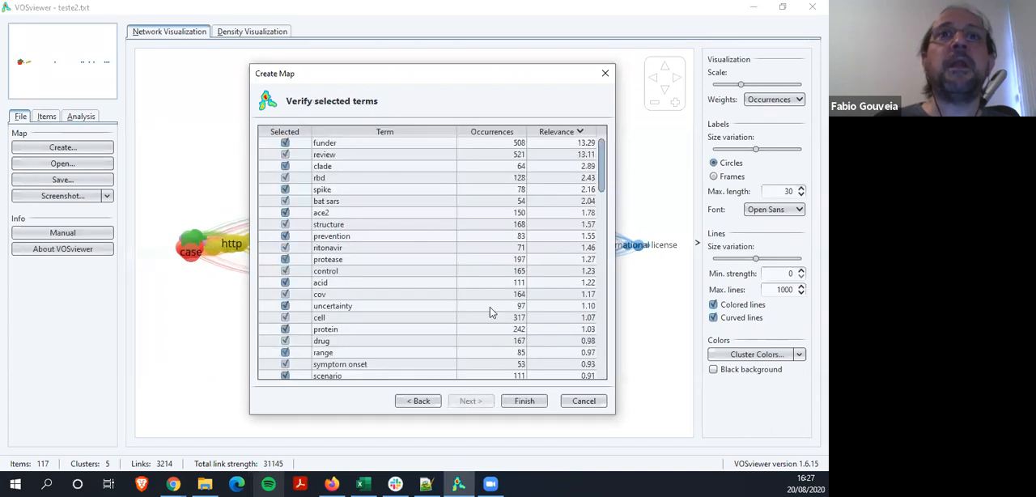
Sort the selected terms by name and by descending occurrences to check which boilerplate terms remain
{"action": "left_click", "coordinate": [383, 131]}
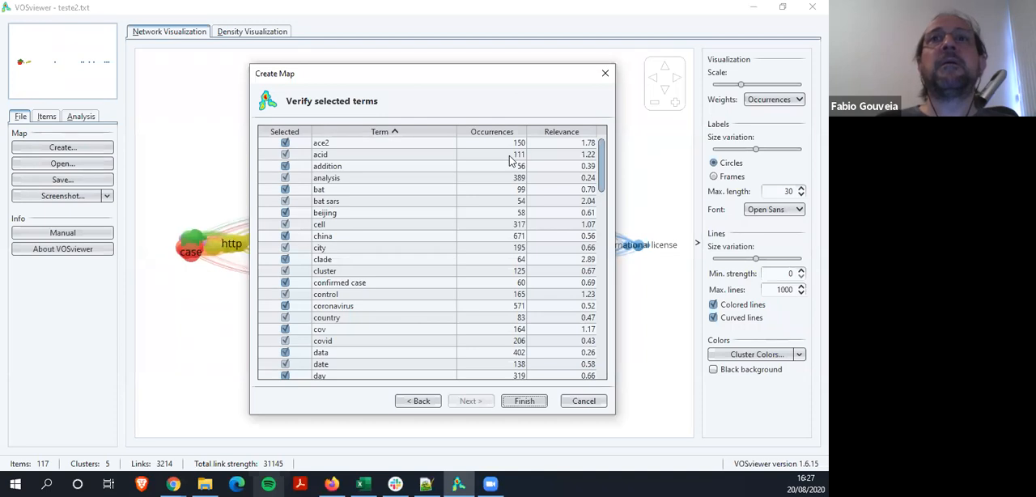
{"action": "left_click", "coordinate": [496, 133]}
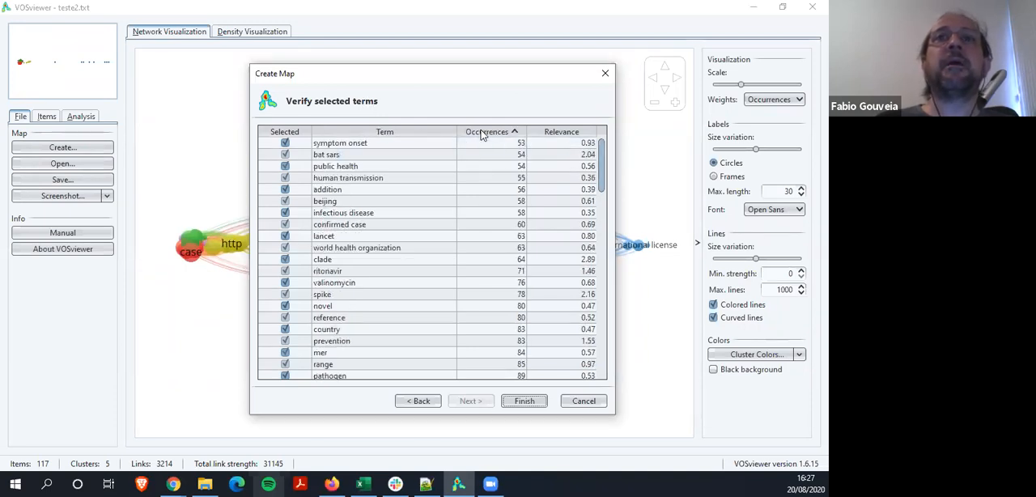
{"action": "left_click", "coordinate": [484, 132]}
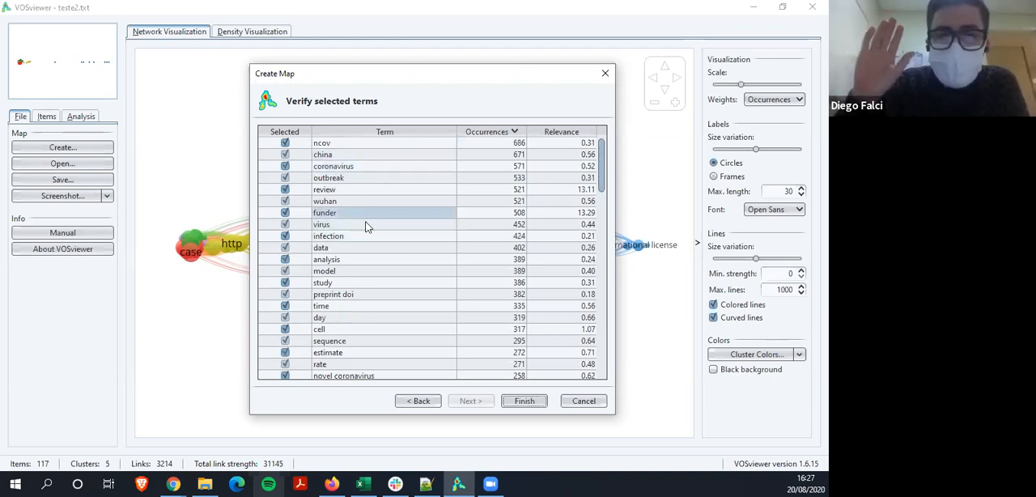
Go back to the counting method to check the thesaurus file, set the minimum occurrences to 50 again and return to verifying terms
{"action": "left_click", "coordinate": [420, 401]}
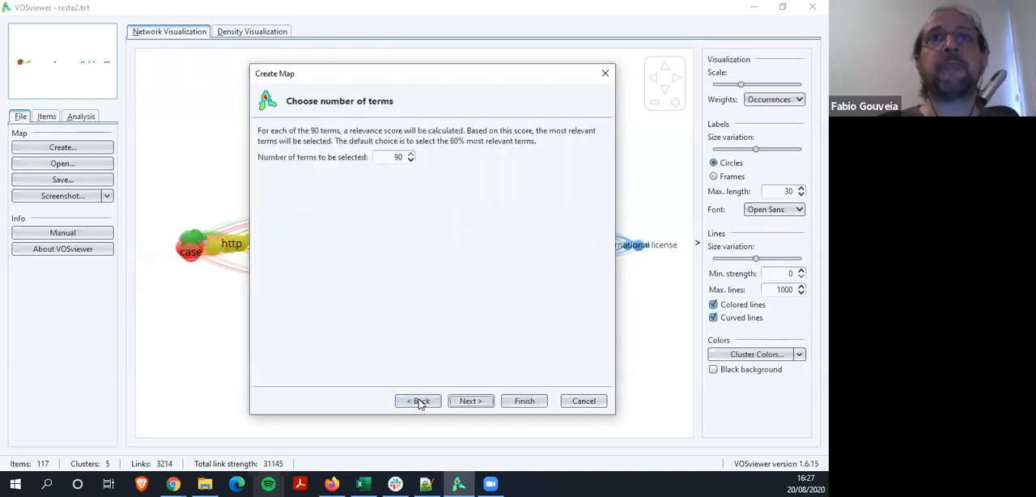
{"action": "left_click", "coordinate": [419, 402]}
{"action": "left_click", "coordinate": [419, 401]}
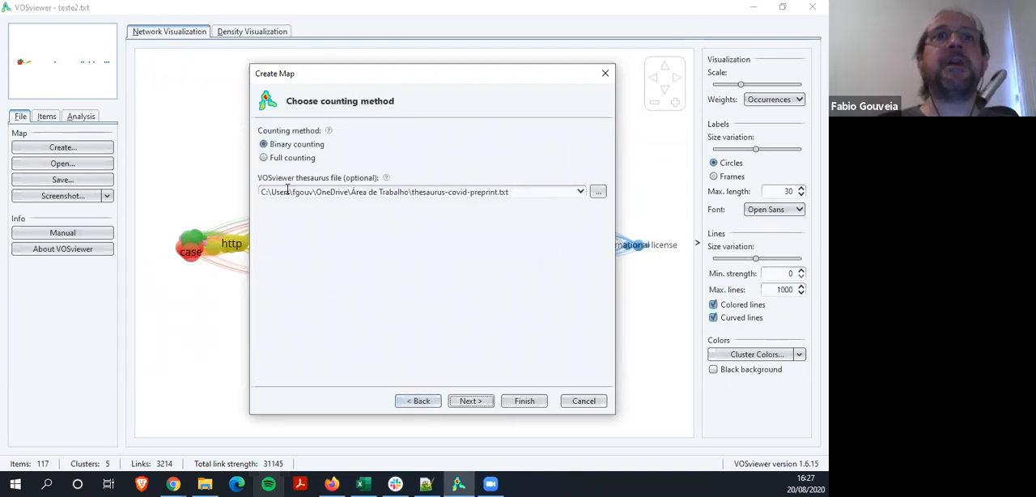
{"action": "left_click", "coordinate": [470, 402]}
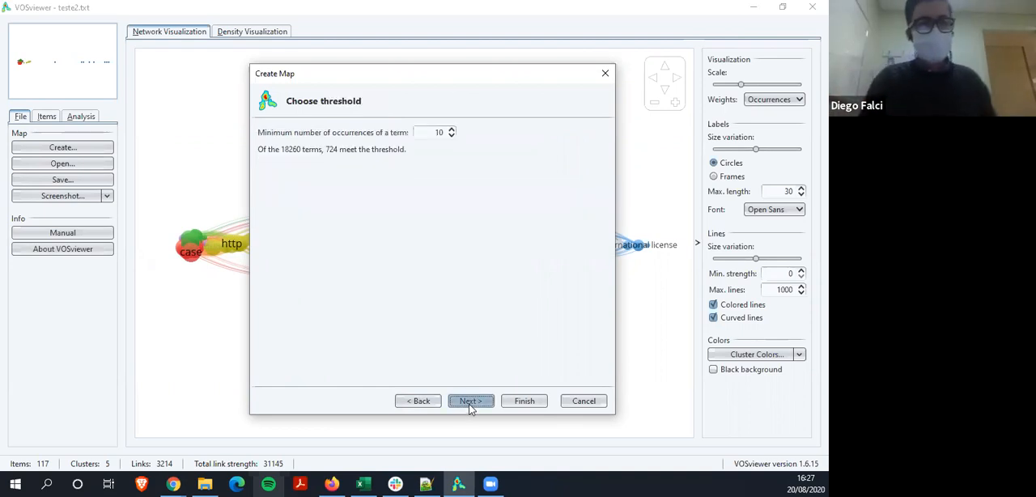
{"action": "double_click", "coordinate": [436, 134]}
{"action": "type", "text": "50"}
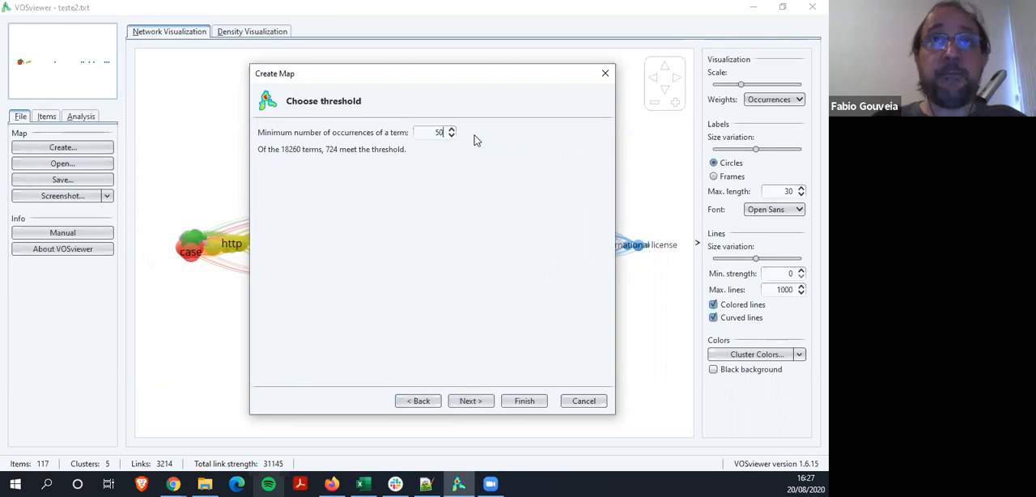
{"action": "left_click", "coordinate": [478, 402]}
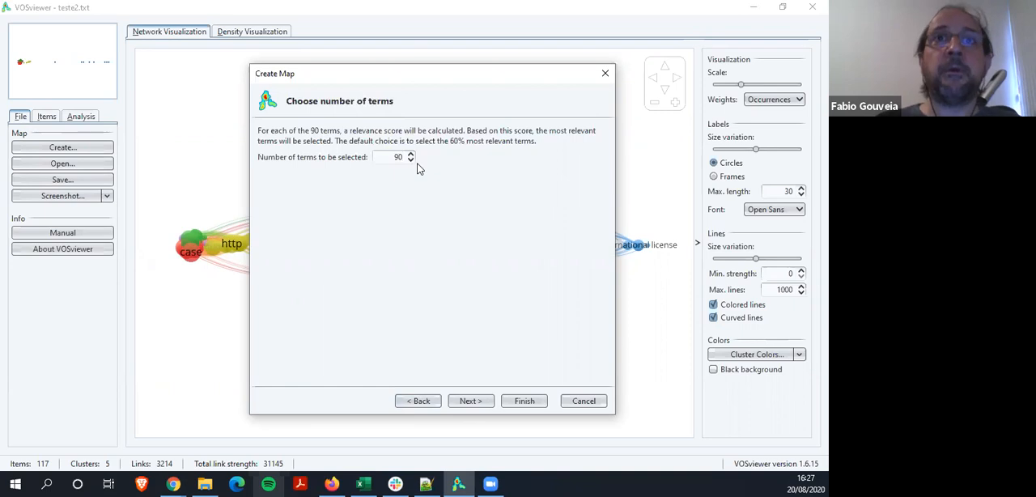
{"action": "left_click", "coordinate": [470, 401]}
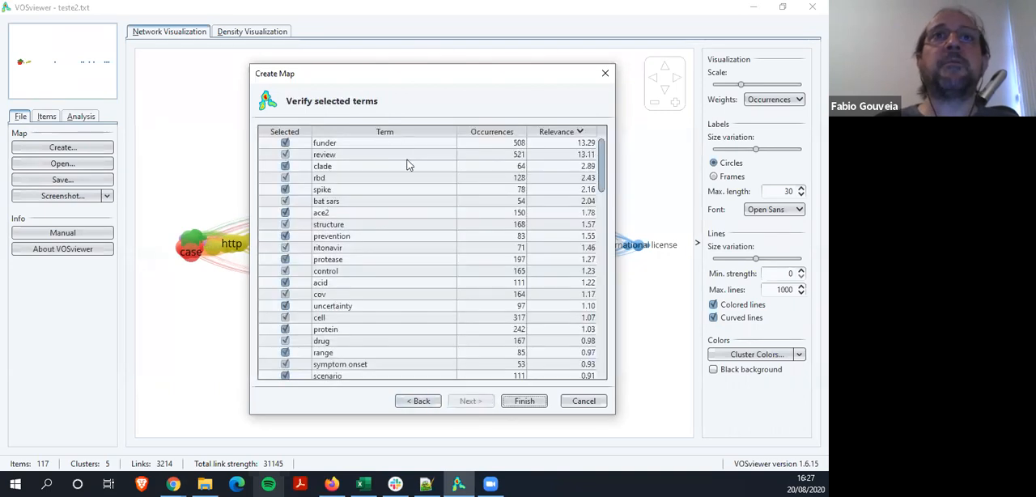
Sort the selected terms by descending occurrences and finish creating the map
{"action": "left_click", "coordinate": [498, 132]}
{"action": "left_click", "coordinate": [498, 132]}
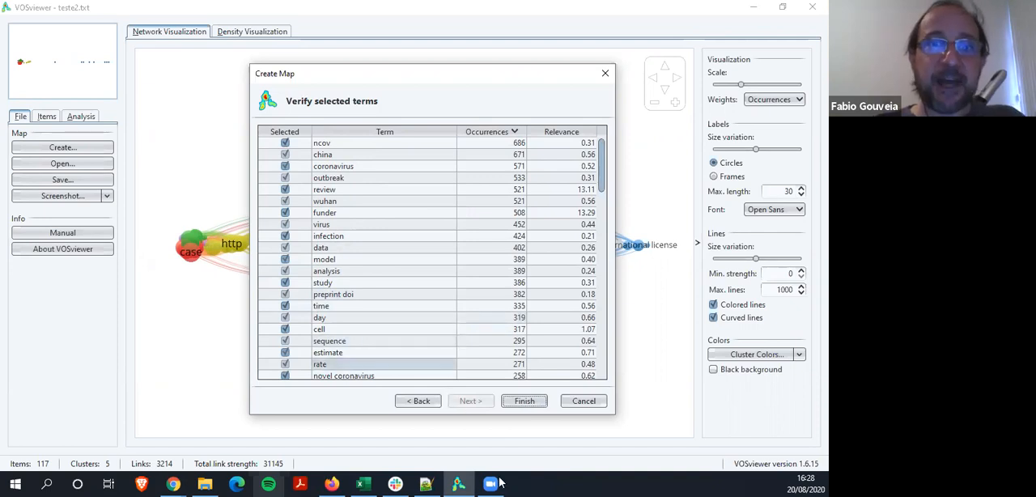
{"action": "left_click", "coordinate": [523, 401]}
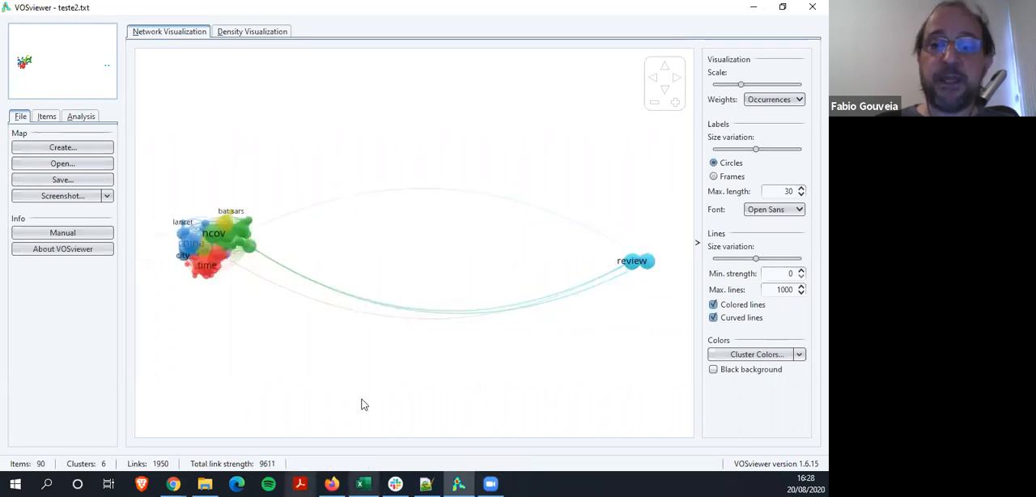
Switch to Notepad++ and add a tab-terminated "preprint doi" entry on a new line after "version" in the thesaurus
{"action": "left_click", "coordinate": [428, 484]}
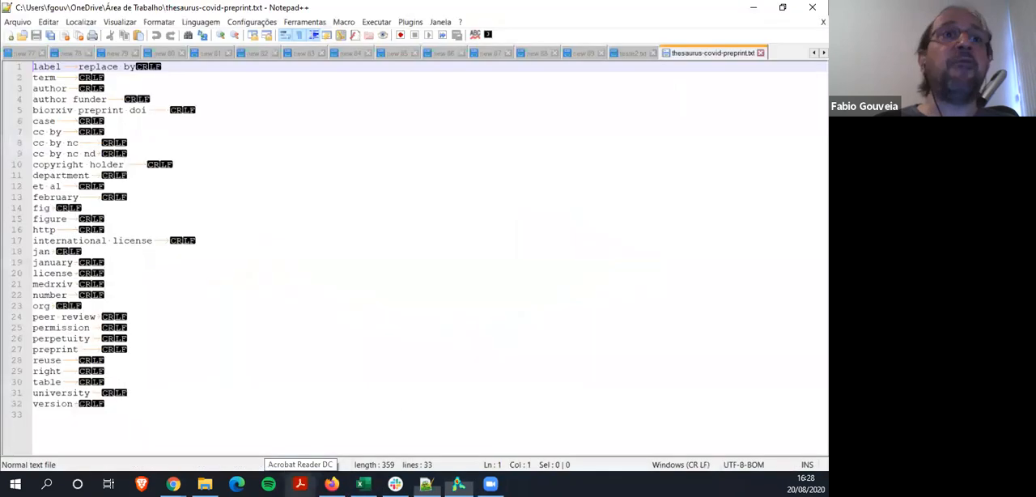
{"action": "left_click", "coordinate": [87, 408]}
{"action": "key", "text": "Return"}
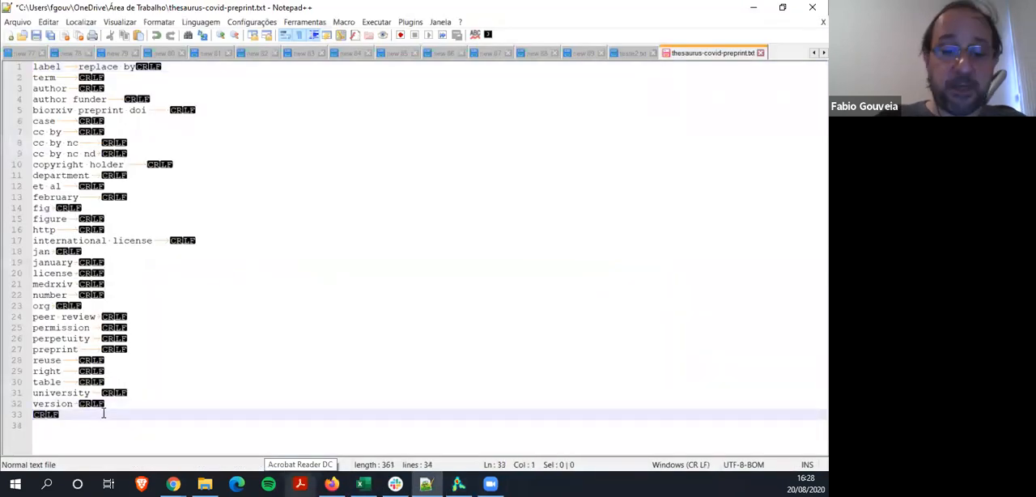
{"action": "type", "text": "preprint o"}
{"action": "type", "text": "oi"}
{"action": "key", "text": "Tab"}
{"action": "key", "text": "Tab"}
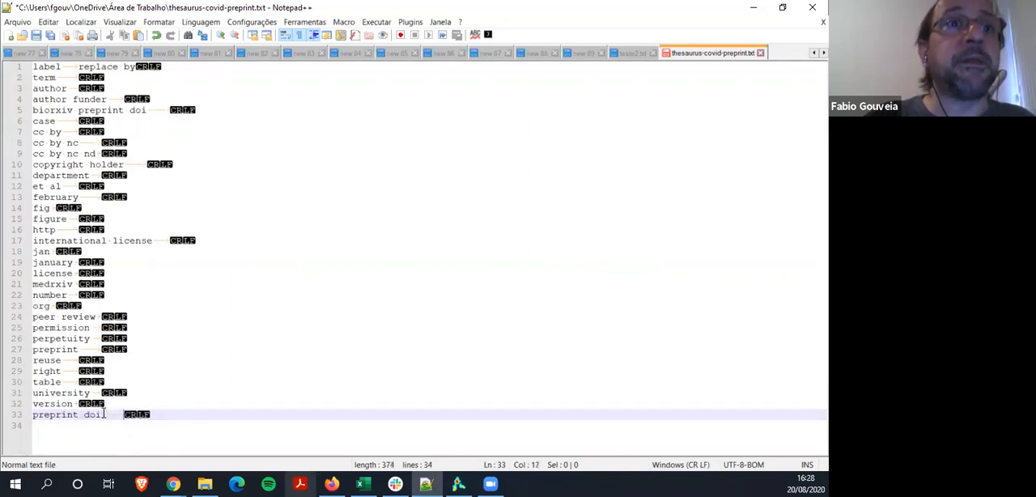
Add "funder" and "review" as tab-terminated entries on separate lines below "preprint doi"
{"action": "key", "text": "Return"}
{"action": "type", "text": "f"}
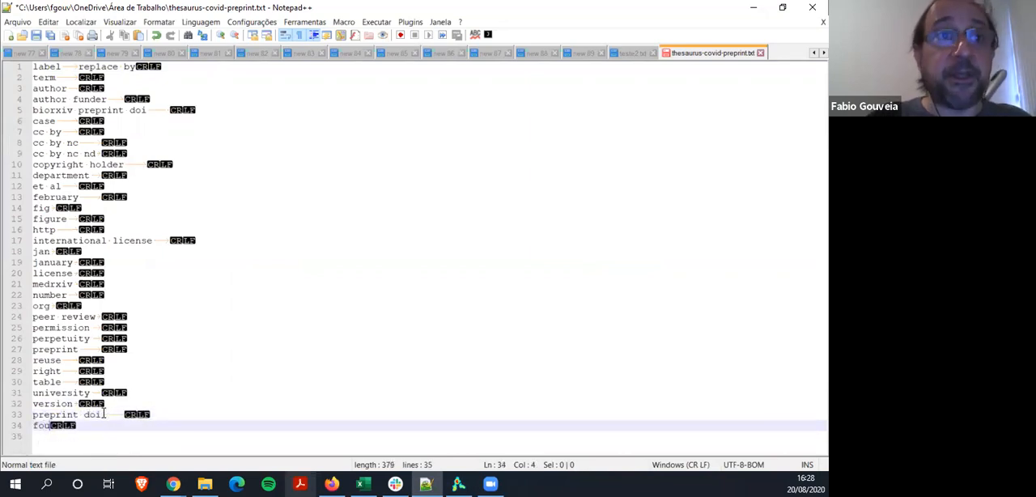
{"action": "type", "text": "under"}
{"action": "key", "text": "Tab"}
{"action": "key", "text": "Tab"}
{"action": "key", "text": "Return"}
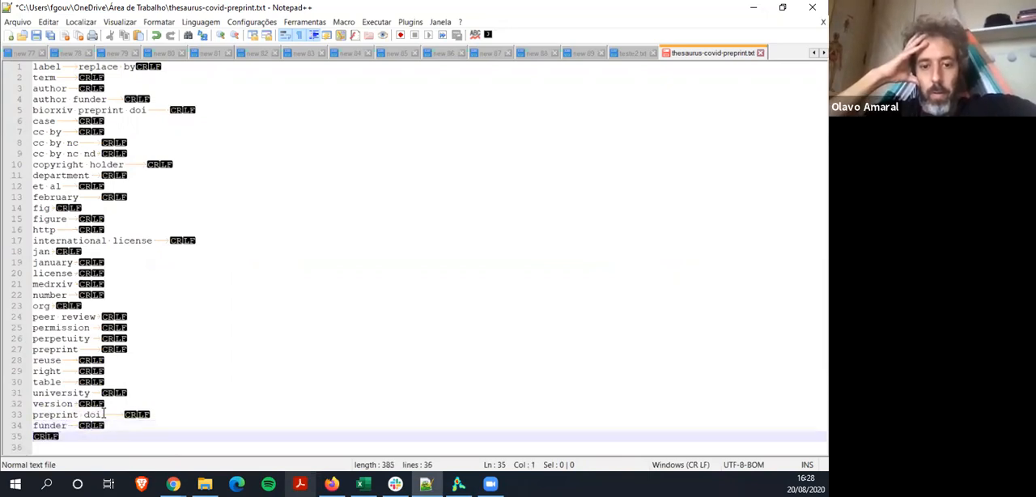
{"action": "type", "text": "review"}
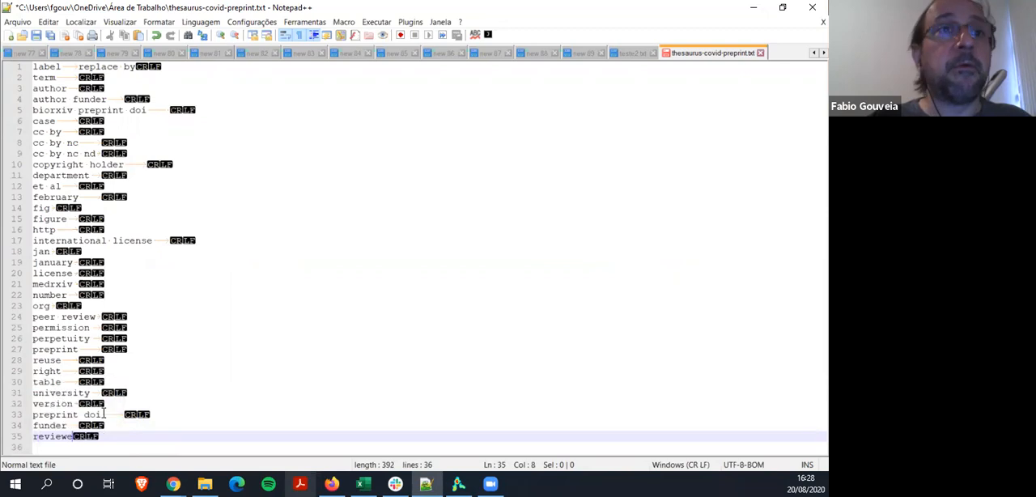
{"action": "key", "text": "Tab"}
Check the VOSviewer map for further terms, then save and close thesaurus-covid-preprint.txt in Notepad++
{"action": "key", "text": "alt+Tab"}
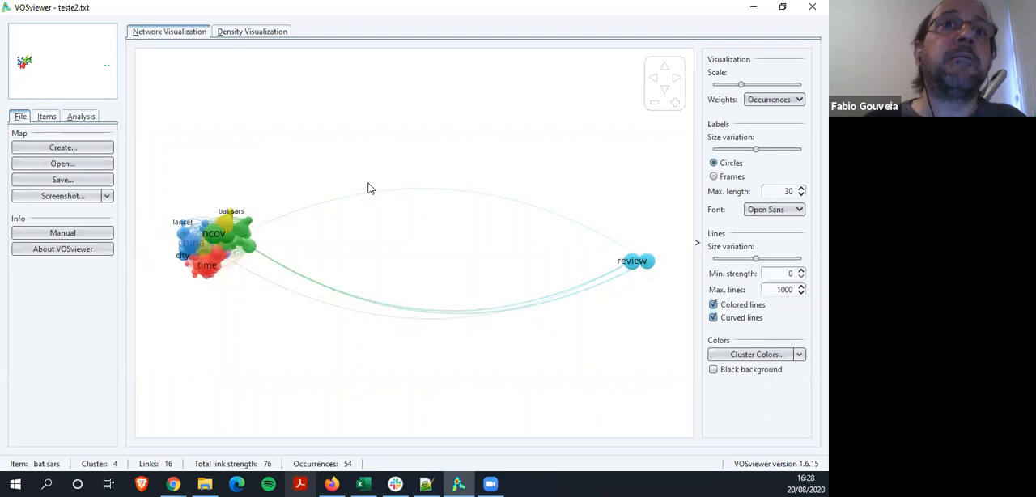
{"action": "key", "text": "alt+Tab"}
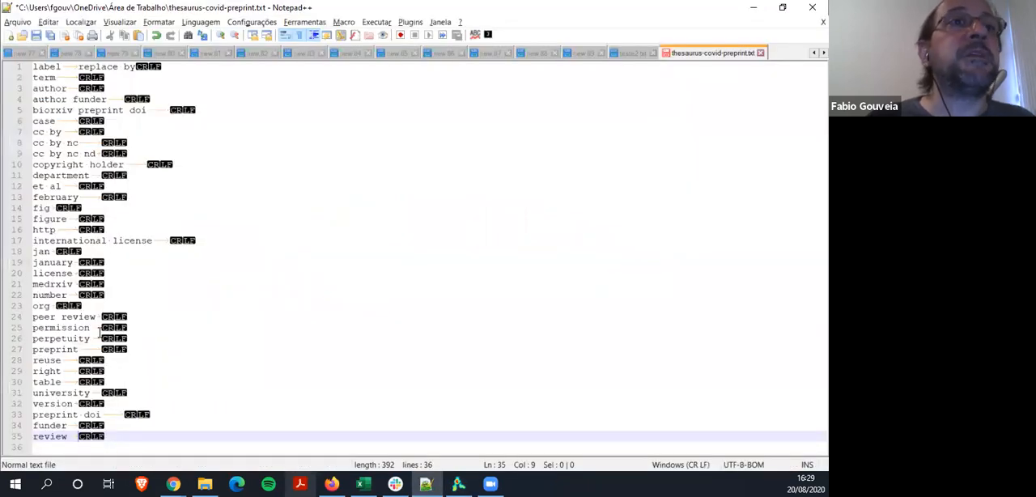
{"action": "left_click", "coordinate": [36, 36]}
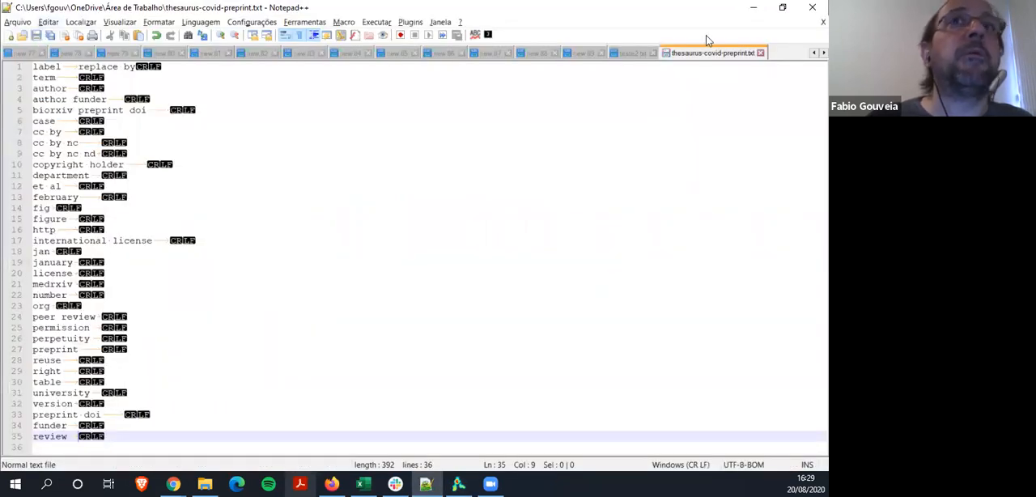
{"action": "left_click", "coordinate": [760, 52]}
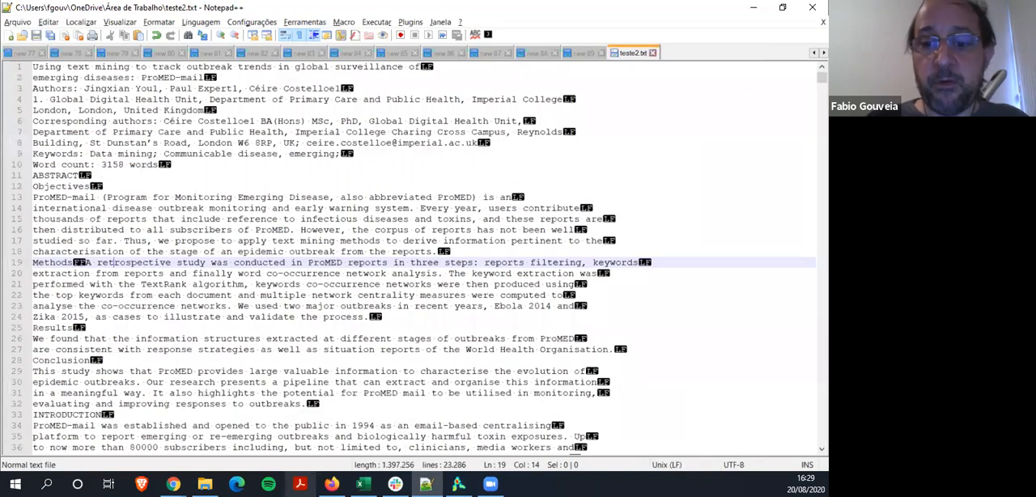
Switch to VOSviewer and start a new map from the teste2.txt corpus, keeping the existing options up to the occurrence threshold
{"action": "key", "text": "alt+Tab"}
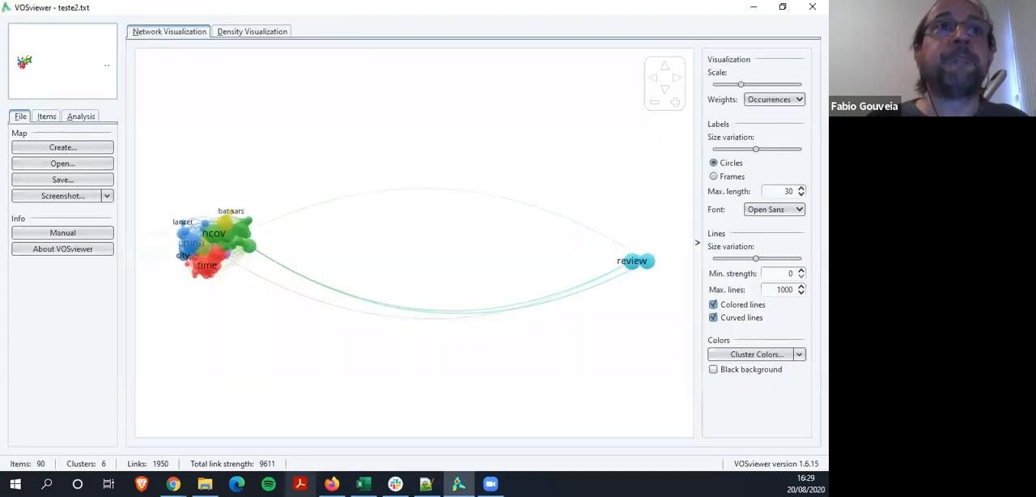
{"action": "left_click", "coordinate": [69, 147]}
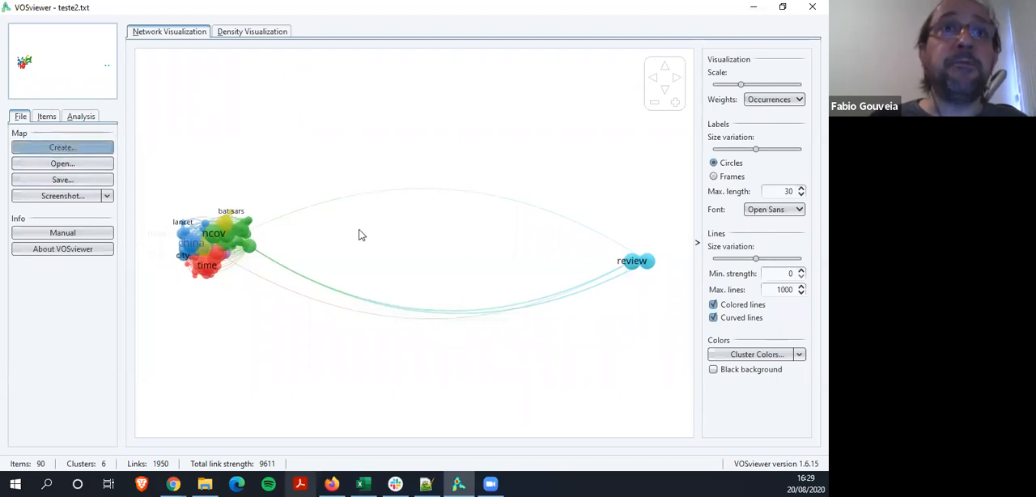
{"action": "left_click", "coordinate": [463, 401]}
{"action": "left_click", "coordinate": [471, 403]}
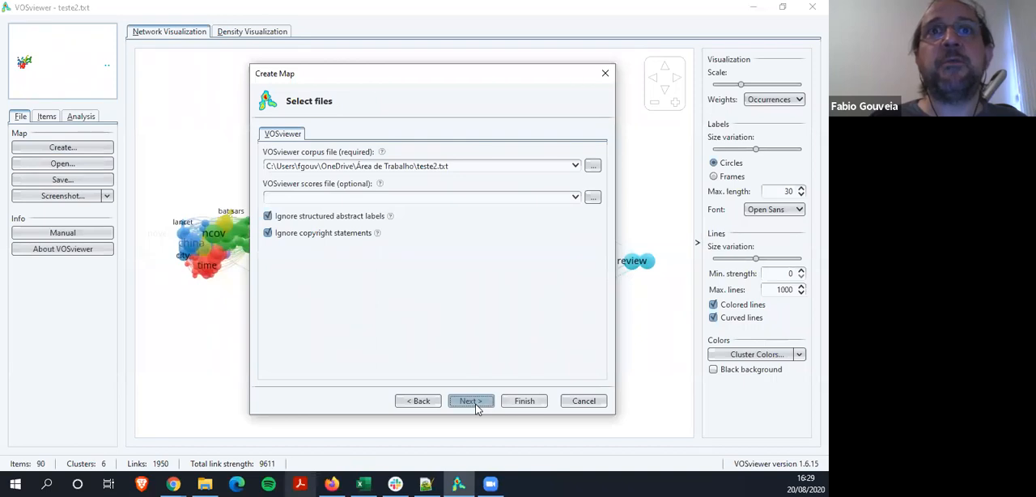
{"action": "left_click", "coordinate": [473, 403]}
{"action": "left_click", "coordinate": [480, 407]}
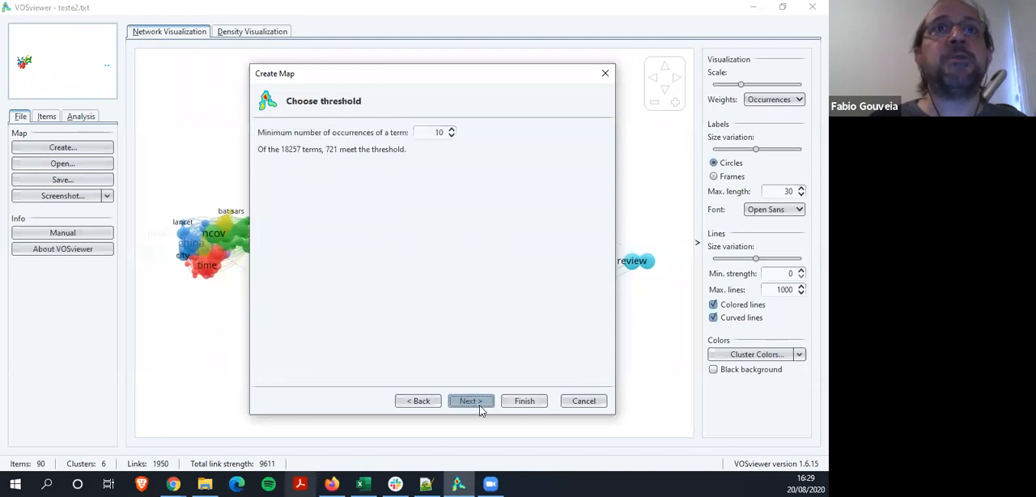
Set the minimum number of occurrences to 50 and the number of terms to 88, and proceed to verifying the terms
{"action": "double_click", "coordinate": [436, 132]}
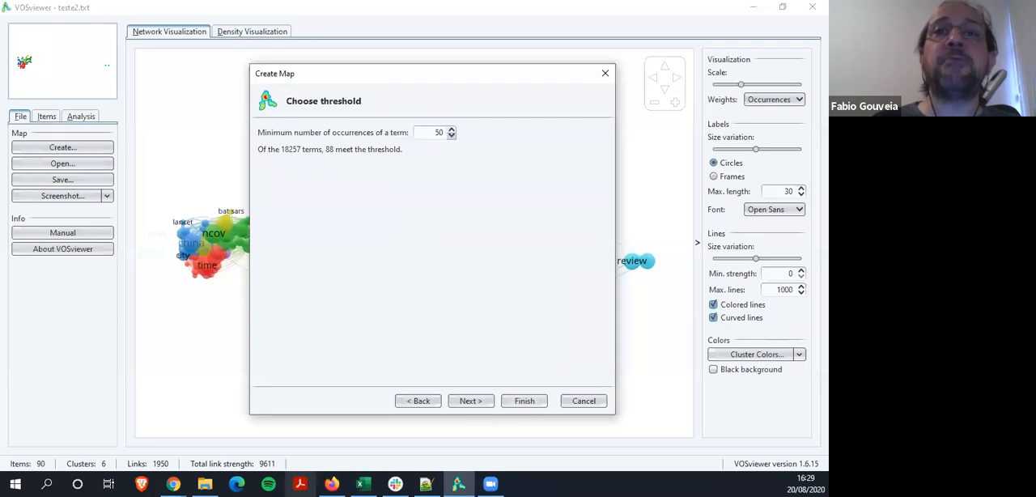
{"action": "left_click", "coordinate": [471, 400]}
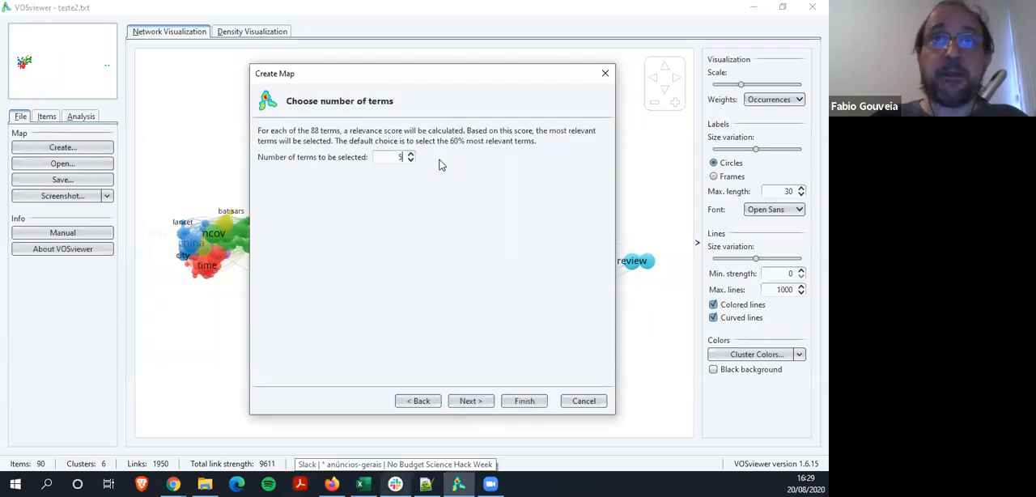
{"action": "type", "text": "88"}
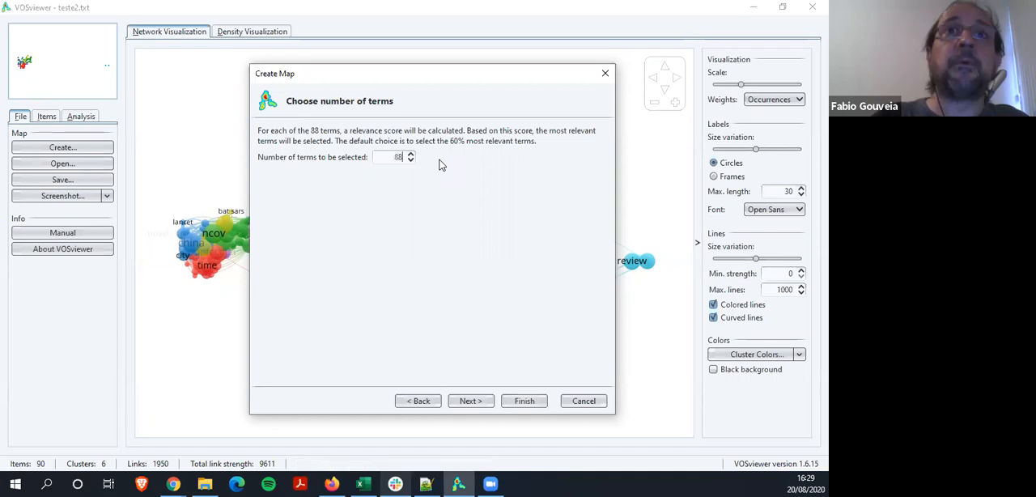
{"action": "left_click", "coordinate": [472, 402]}
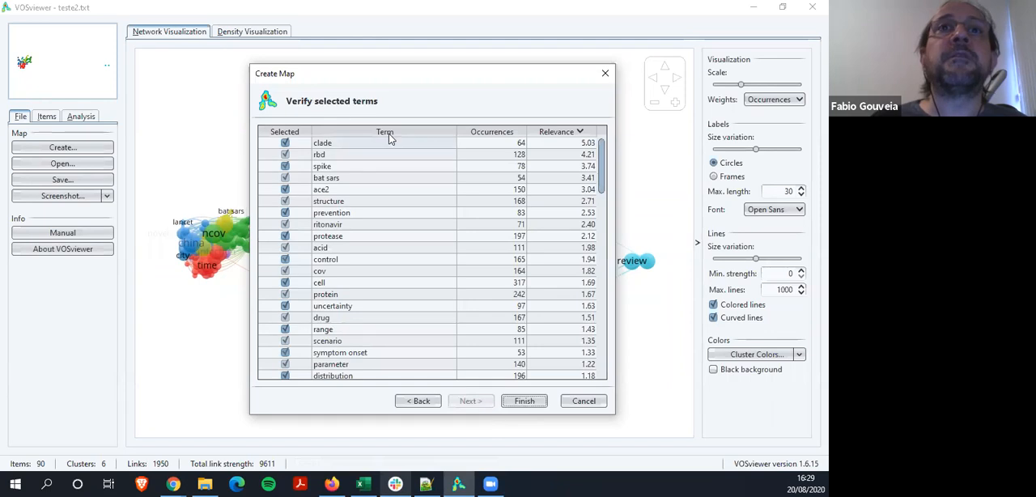
Sort the selected terms by descending occurrences, review the whole list and finish creating the map
{"action": "left_click", "coordinate": [500, 135]}
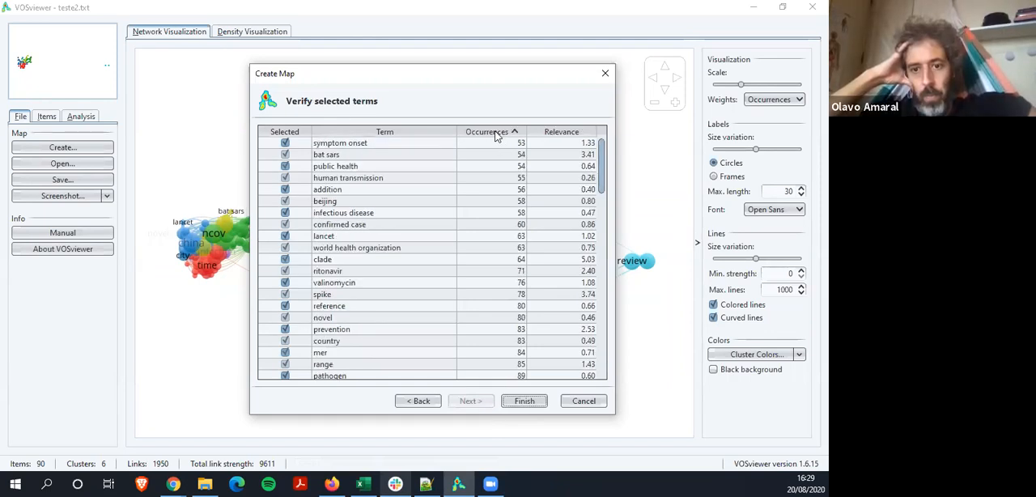
{"action": "left_click", "coordinate": [496, 133]}
{"action": "scroll", "coordinate": [347, 190], "scroll_direction": "down", "scroll_amount": 3}
{"action": "scroll", "coordinate": [347, 190], "scroll_direction": "down", "scroll_amount": 10}
{"action": "scroll", "coordinate": [347, 195], "scroll_direction": "down", "scroll_amount": 12}
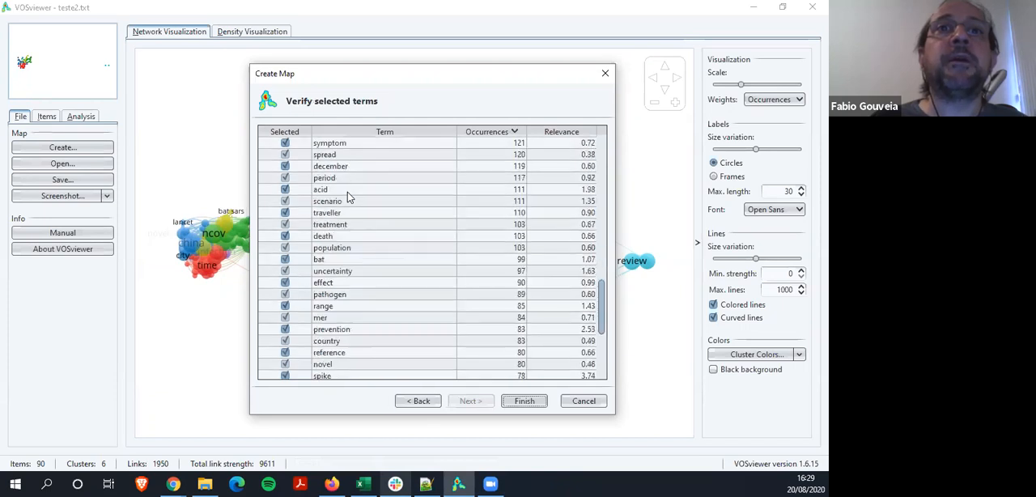
{"action": "left_click", "coordinate": [524, 401]}
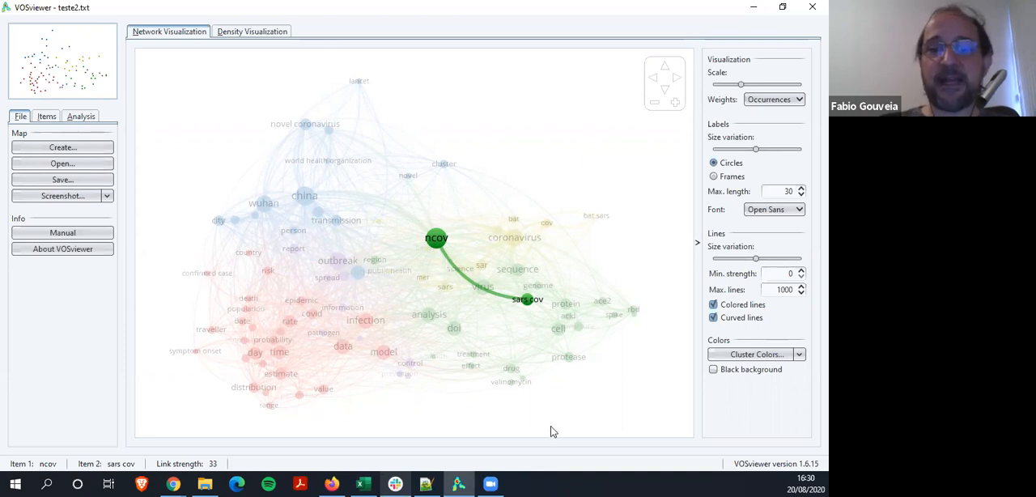
Switch to Notepad++ and look through the opening text of the teste2.txt corpus
{"action": "key", "text": "alt+Tab"}
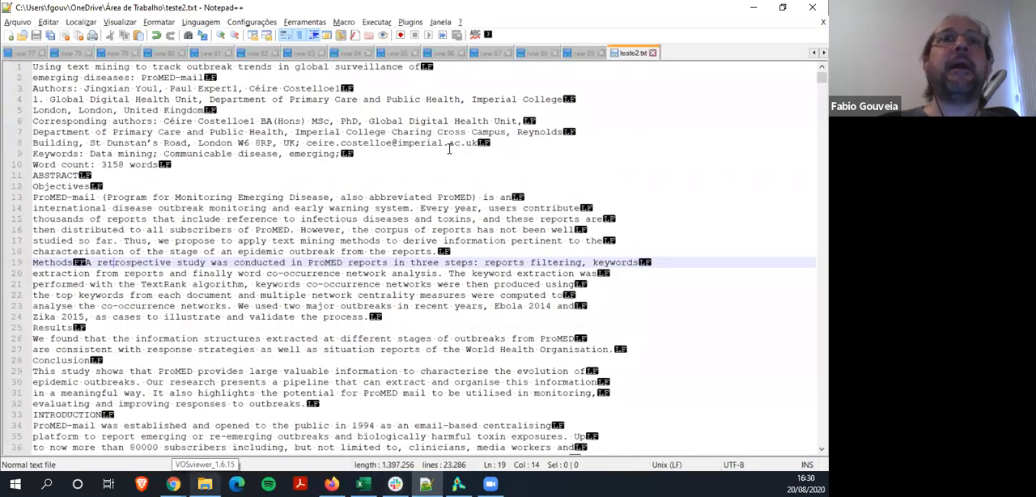
{"action": "scroll", "coordinate": [449, 148], "scroll_direction": "down", "scroll_amount": 8}
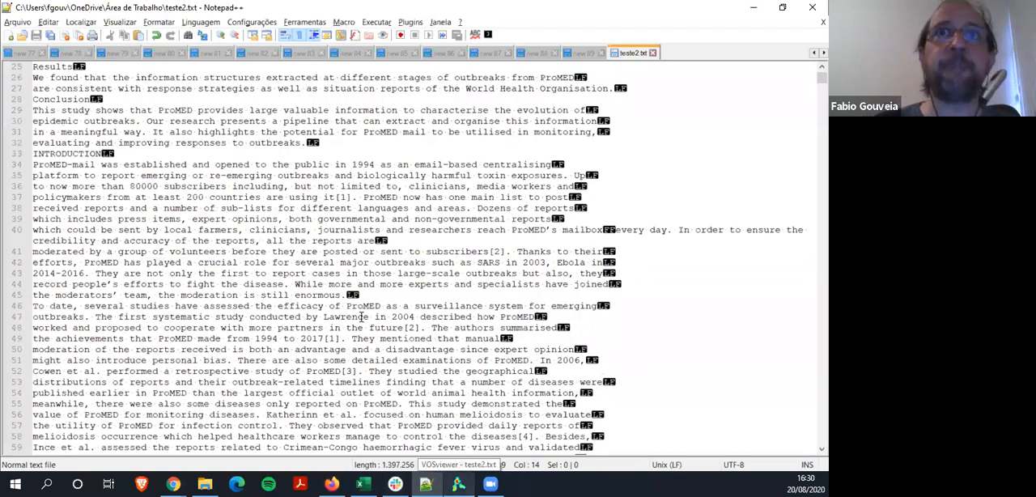
{"action": "scroll", "coordinate": [361, 317], "scroll_direction": "up", "scroll_amount": 8}
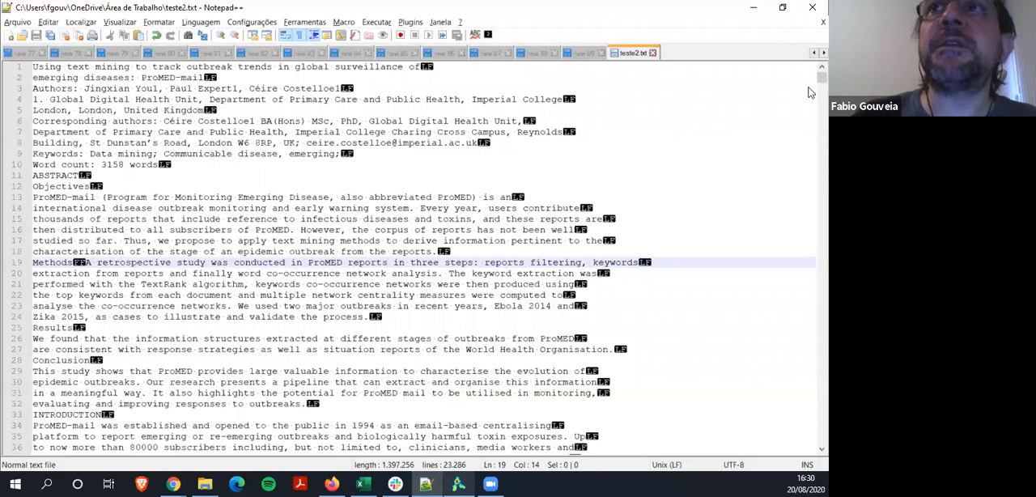
Check the end of the corpus text, then switch to Excel and start a number series on a new sheet with 1 in A1 and =A1+1 in A2
{"action": "left_click_drag", "start_coordinate": [819, 77], "coordinate": [810, 460]}
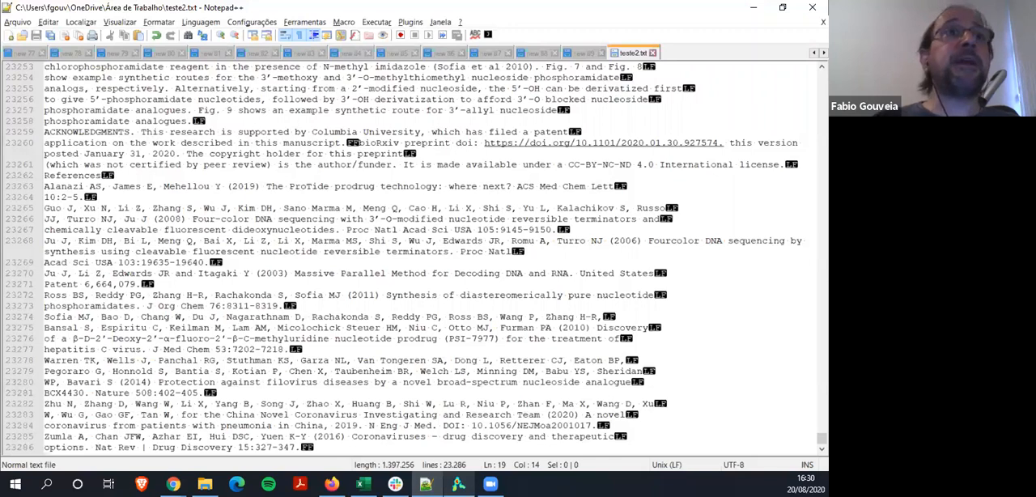
{"action": "left_click", "coordinate": [363, 484]}
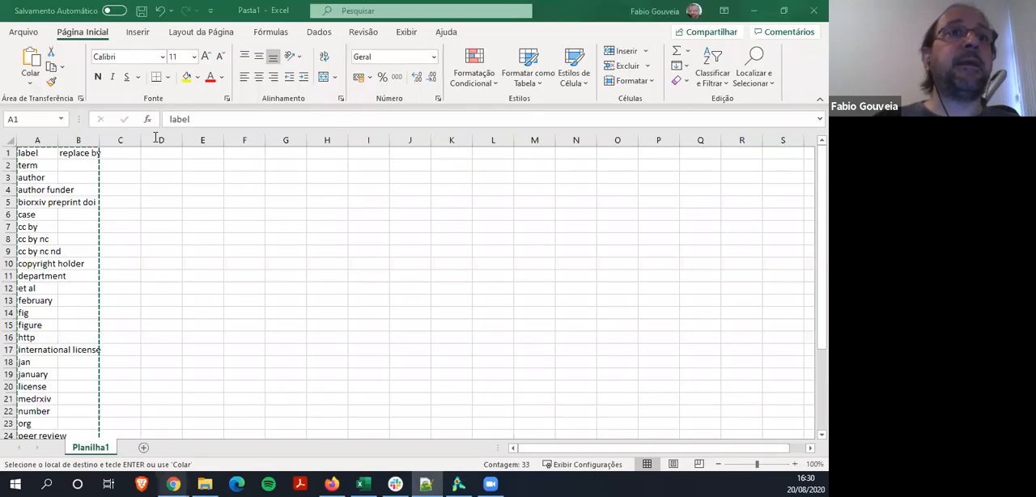
{"action": "left_click", "coordinate": [146, 448]}
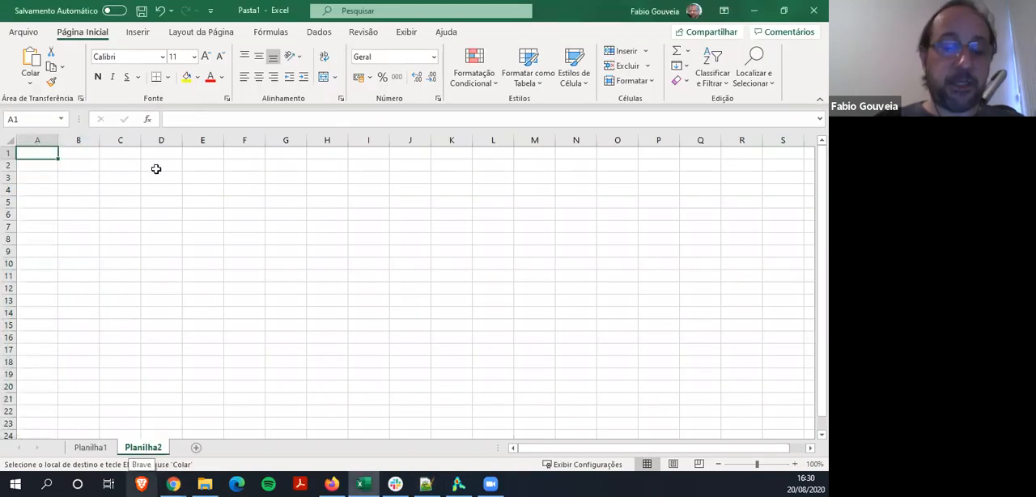
{"action": "type", "text": "1"}
{"action": "key", "text": "Return"}
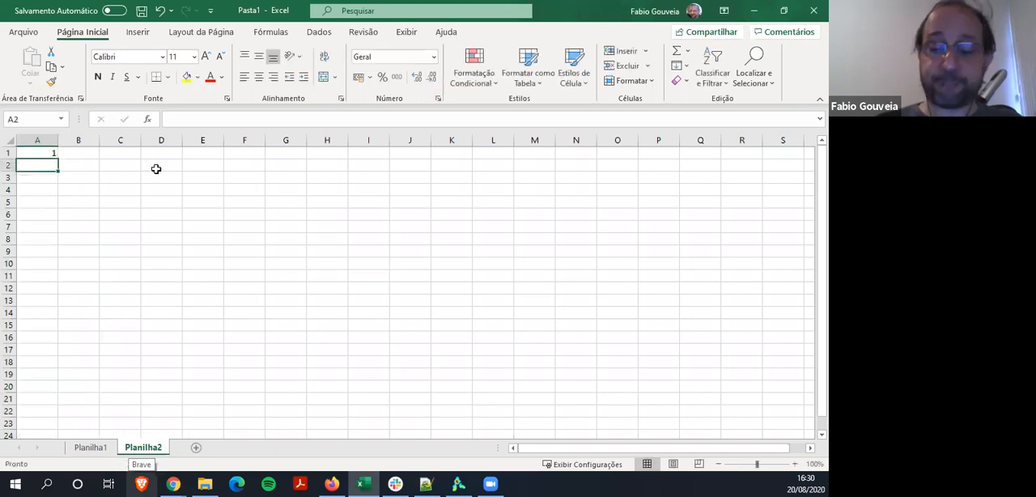
{"action": "type", "text": "=A1+1"}
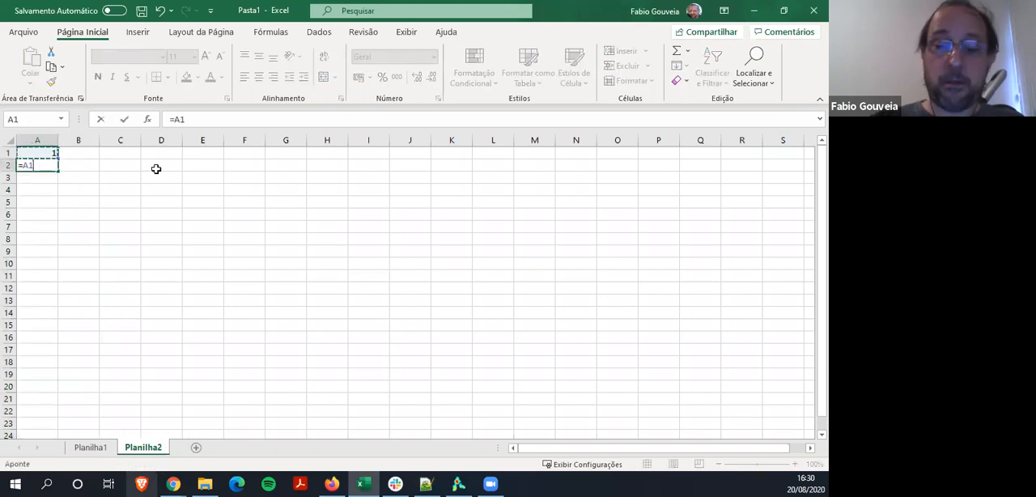
{"action": "key", "text": "Return"}
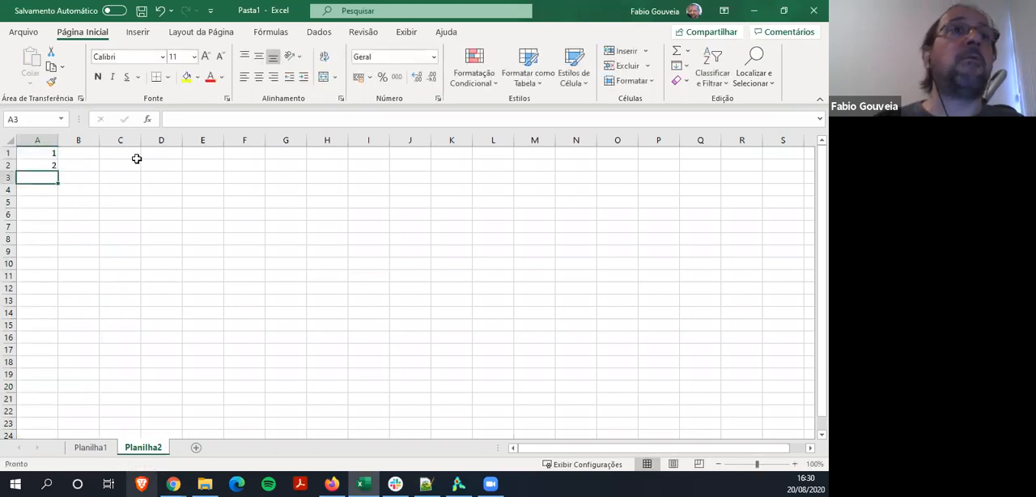
Copy the A2 formula down column A through row 23286, checking the corpus's line count in Notepad++ to find the end row
{"action": "left_click", "coordinate": [38, 166]}
{"action": "key", "text": "ctrl+c"}
{"action": "key", "text": "Down"}
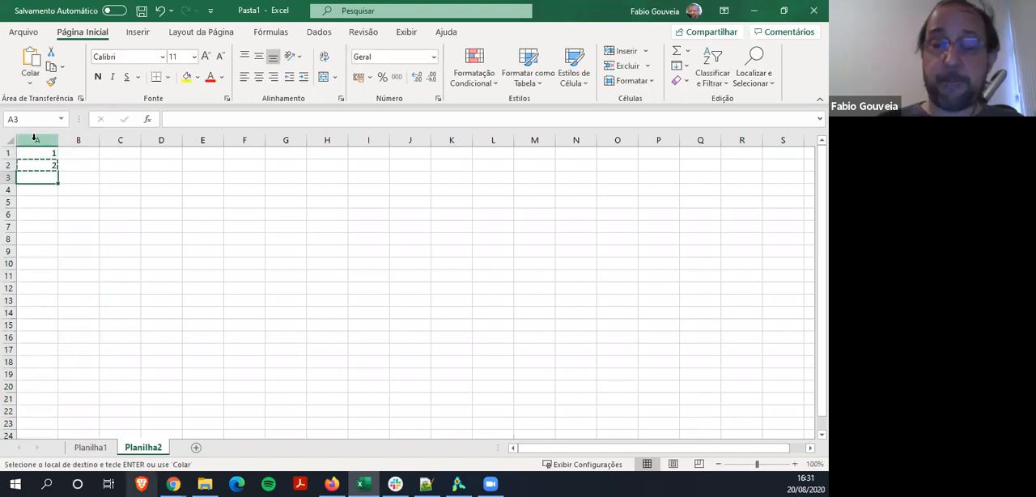
{"action": "key", "text": "shift+Page_Down"}
{"action": "key", "text": "shift+Page_Down"}
{"action": "key", "text": "shift+Page_Down"}
{"action": "key", "text": "shift+Page_Down"}
{"action": "key", "text": "shift+Page_Down"}
{"action": "key", "text": "shift+Page_Down"}
{"action": "key", "text": "shift+Page_Down"}
{"action": "key", "text": "shift+Page_Down"}
{"action": "key", "text": "shift+Page_Down"}
{"action": "key", "text": "shift+Page_Down"}
{"action": "key", "text": "shift+Page_Down"}
{"action": "key", "text": "shift+Page_Down"}
{"action": "key", "text": "shift+Page_Down"}
{"action": "key", "text": "shift+Page_Down"}
{"action": "key", "text": "shift+Page_Down"}
{"action": "key", "text": "shift+Page_Down"}
{"action": "key", "text": "shift+Page_Down"}
{"action": "key", "text": "shift+Page_Down"}
{"action": "key", "text": "shift+Page_Down"}
{"action": "key", "text": "shift+Page_Down"}
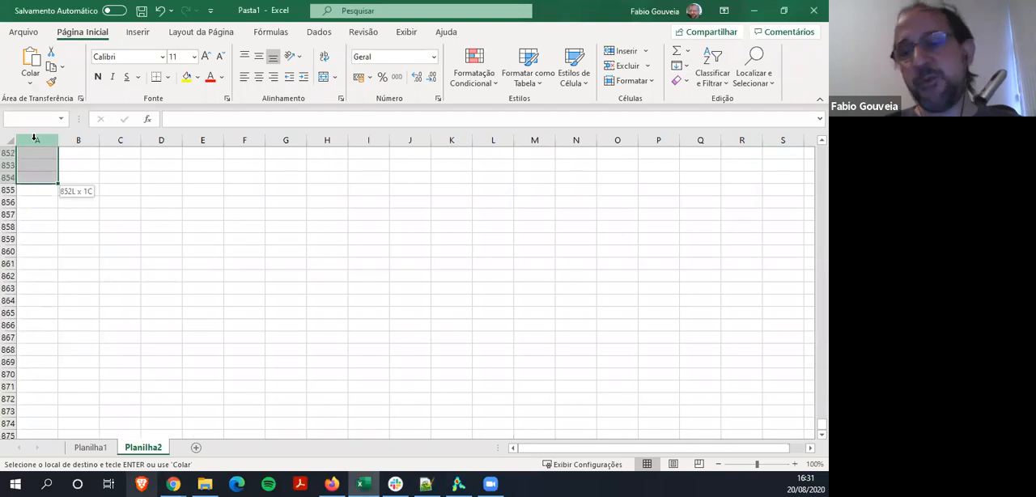
{"action": "key", "text": "shift+Page_Down"}
{"action": "key", "text": "shift+Page_Down"}
{"action": "key", "text": "shift+Page_Down"}
{"action": "key", "text": "shift+Page_Down"}
{"action": "key", "text": "shift+Page_Down"}
{"action": "key", "text": "shift+Page_Down"}
{"action": "key", "text": "shift+Page_Down"}
{"action": "key", "text": "shift+Page_Down"}
{"action": "key", "text": "shift+Page_Down"}
{"action": "key", "text": "shift+Page_Down"}
{"action": "key", "text": "shift+Page_Down"}
{"action": "key", "text": "shift+Page_Down"}
{"action": "key", "text": "shift+Page_Down"}
{"action": "key", "text": "shift+Page_Down"}
{"action": "key", "text": "shift+Page_Down"}
{"action": "key", "text": "shift+Page_Down"}
{"action": "key", "text": "shift+Page_Down"}
{"action": "key", "text": "shift+Page_Down"}
{"action": "key", "text": "shift+Page_Down"}
{"action": "key", "text": "shift+Page_Down"}
{"action": "key", "text": "shift+Page_Down"}
{"action": "key", "text": "shift+Page_Down"}
{"action": "key", "text": "shift+Page_Down"}
{"action": "key", "text": "shift+Page_Down"}
{"action": "key", "text": "shift+Page_Down"}
{"action": "key", "text": "shift+Page_Down"}
{"action": "key", "text": "shift+Page_Down"}
{"action": "key", "text": "shift+Page_Down"}
{"action": "key", "text": "shift+Page_Down"}
{"action": "key", "text": "shift+Page_Down"}
{"action": "key", "text": "shift+Page_Down"}
{"action": "key", "text": "shift+Page_Down"}
{"action": "key", "text": "shift+Page_Down"}
{"action": "key", "text": "shift+Page_Down"}
{"action": "key", "text": "shift+Page_Down"}
{"action": "key", "text": "shift+Page_Down"}
{"action": "key", "text": "shift+Page_Down"}
{"action": "key", "text": "shift+Page_Down"}
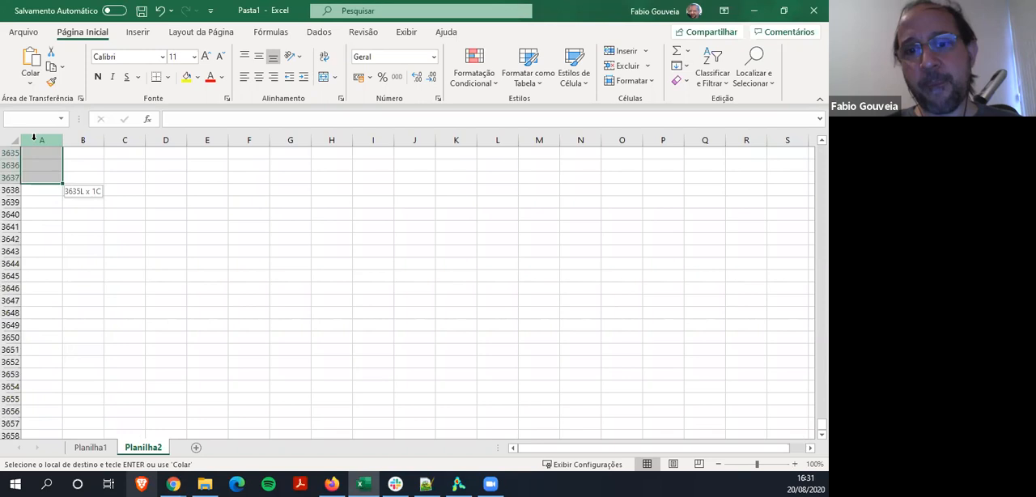
{"action": "key", "text": "shift+Page_Down"}
{"action": "key", "text": "shift+Page_Down"}
{"action": "key", "text": "shift+Page_Down"}
{"action": "key", "text": "shift+Page_Down"}
{"action": "key", "text": "shift+Page_Down"}
{"action": "key", "text": "shift+Page_Down"}
{"action": "key", "text": "shift+Page_Down"}
{"action": "key", "text": "shift+Page_Down"}
{"action": "key", "text": "shift+Page_Down"}
{"action": "key", "text": "shift+Page_Down"}
{"action": "key", "text": "shift+Page_Down"}
{"action": "key", "text": "shift+Page_Down"}
{"action": "key", "text": "shift+Page_Down"}
{"action": "key", "text": "shift+Page_Down"}
{"action": "key", "text": "shift+Page_Down"}
{"action": "key", "text": "shift+Page_Down"}
{"action": "key", "text": "shift+Page_Down"}
{"action": "key", "text": "shift+Page_Down"}
{"action": "key", "text": "shift+Page_Down"}
{"action": "key", "text": "shift+Page_Down"}
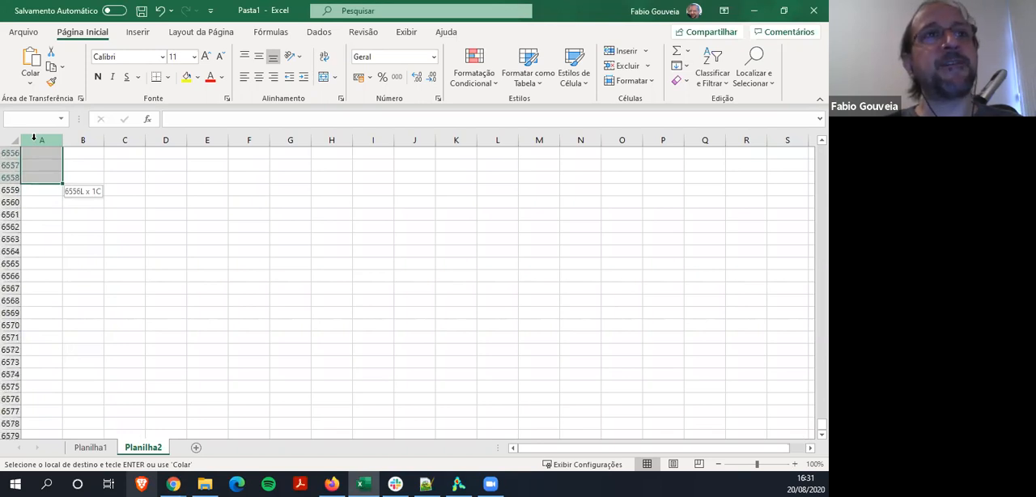
{"action": "key", "text": "shift+Page_Down"}
{"action": "key", "text": "shift+Page_Down"}
{"action": "key", "text": "shift+Page_Down"}
{"action": "key", "text": "shift+Page_Down"}
{"action": "key", "text": "shift+Page_Down"}
{"action": "key", "text": "shift+Page_Down"}
{"action": "key", "text": "shift+Page_Down"}
{"action": "key", "text": "shift+Page_Down"}
{"action": "key", "text": "shift+Page_Down"}
{"action": "key", "text": "shift+Page_Down"}
{"action": "key", "text": "shift+Page_Down"}
{"action": "key", "text": "shift+Page_Down"}
{"action": "key", "text": "shift+Page_Down"}
{"action": "key", "text": "shift+Page_Down"}
{"action": "key", "text": "shift+Page_Down"}
{"action": "key", "text": "shift+Page_Down"}
{"action": "key", "text": "shift+Page_Down"}
{"action": "key", "text": "shift+Page_Down"}
{"action": "key", "text": "shift+Page_Down"}
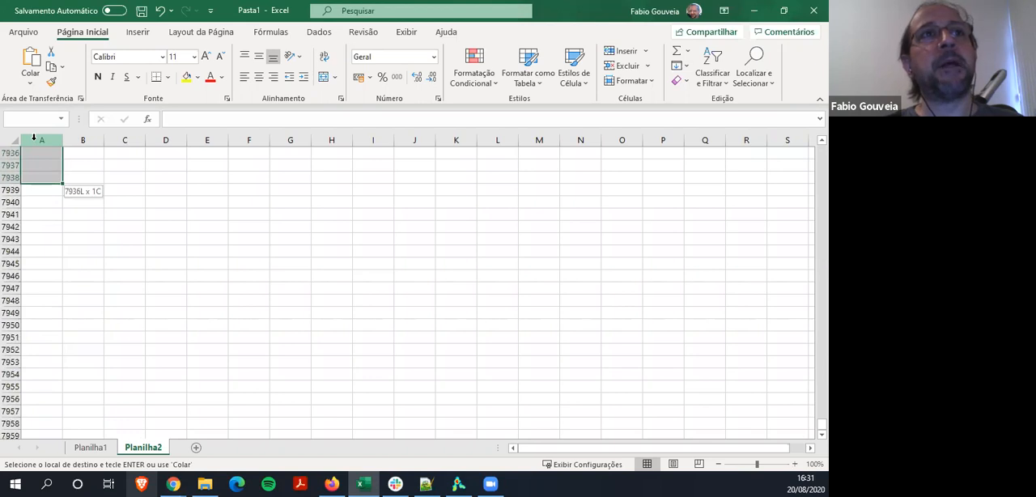
{"action": "key", "text": "shift+Page_Down"}
{"action": "key", "text": "shift+Page_Down"}
{"action": "key", "text": "shift+Page_Down"}
{"action": "key", "text": "shift+Page_Down"}
{"action": "key", "text": "shift+Page_Down"}
{"action": "key", "text": "shift+Page_Down"}
{"action": "key", "text": "shift+Page_Down"}
{"action": "key", "text": "shift+Page_Down"}
{"action": "key", "text": "shift+Page_Down"}
{"action": "key", "text": "shift+Page_Down"}
{"action": "key", "text": "shift+Page_Down"}
{"action": "key", "text": "shift+Page_Down"}
{"action": "key", "text": "shift+Page_Down"}
{"action": "key", "text": "shift+Page_Down"}
{"action": "key", "text": "shift+Page_Down"}
{"action": "key", "text": "shift+Page_Down"}
{"action": "key", "text": "shift+Page_Down"}
{"action": "key", "text": "shift+Page_Down"}
{"action": "key", "text": "shift+Page_Down"}
{"action": "key", "text": "shift+Page_Down"}
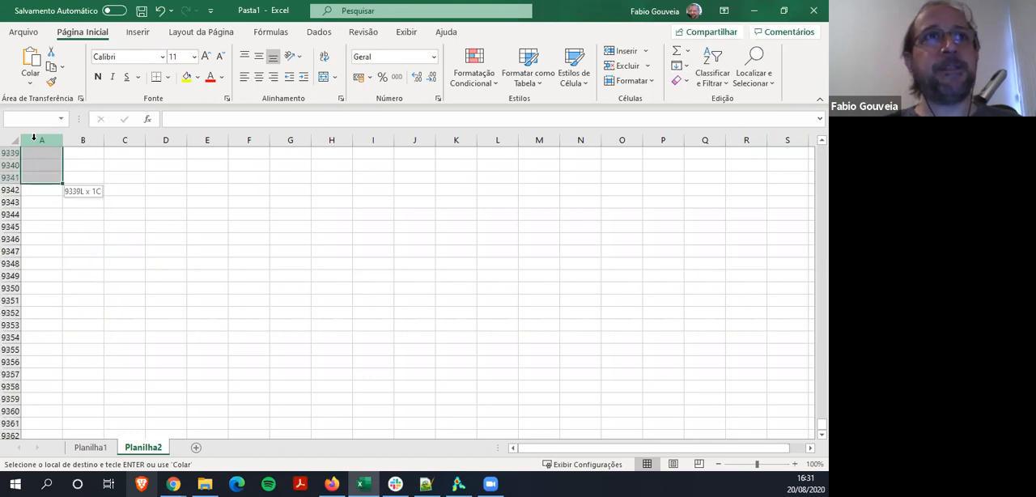
{"action": "key", "text": "shift+Page_Down"}
{"action": "key", "text": "shift+Page_Down"}
{"action": "key", "text": "shift+Page_Down"}
{"action": "key", "text": "shift+Page_Down"}
{"action": "key", "text": "shift+Page_Down"}
{"action": "key", "text": "shift+Page_Down"}
{"action": "key", "text": "shift+Page_Down"}
{"action": "key", "text": "shift+Page_Down"}
{"action": "key", "text": "shift+Page_Down"}
{"action": "key", "text": "shift+Page_Down"}
{"action": "key", "text": "shift+Page_Down"}
{"action": "key", "text": "shift+Page_Down"}
{"action": "key", "text": "shift+Page_Down"}
{"action": "key", "text": "shift+Page_Down"}
{"action": "key", "text": "shift+Page_Down"}
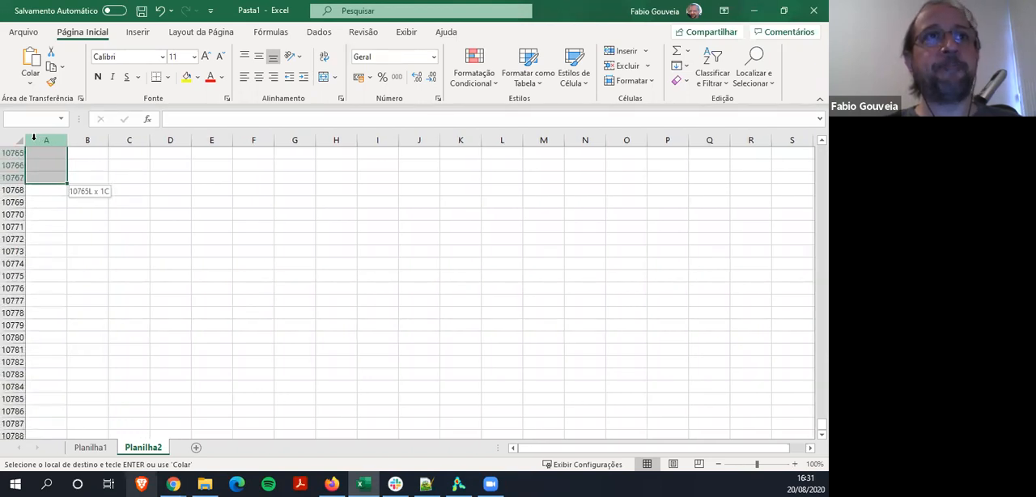
{"action": "key", "text": "shift+Page_Down"}
{"action": "key", "text": "shift+Page_Down"}
{"action": "key", "text": "shift+Page_Down"}
{"action": "key", "text": "shift+Page_Down"}
{"action": "key", "text": "shift+Page_Down"}
{"action": "key", "text": "shift+Page_Down"}
{"action": "key", "text": "shift+Page_Down"}
{"action": "key", "text": "shift+Page_Down"}
{"action": "key", "text": "shift+Page_Down"}
{"action": "key", "text": "shift+Page_Down"}
{"action": "key", "text": "shift+Page_Down"}
{"action": "key", "text": "shift+Page_Down"}
{"action": "key", "text": "shift+Page_Down"}
{"action": "key", "text": "shift+Page_Down"}
{"action": "key", "text": "shift+Page_Down"}
{"action": "key", "text": "shift+Page_Down"}
{"action": "key", "text": "shift+Page_Down"}
{"action": "key", "text": "shift+Page_Down"}
{"action": "key", "text": "shift+Page_Down"}
{"action": "key", "text": "shift+Page_Down"}
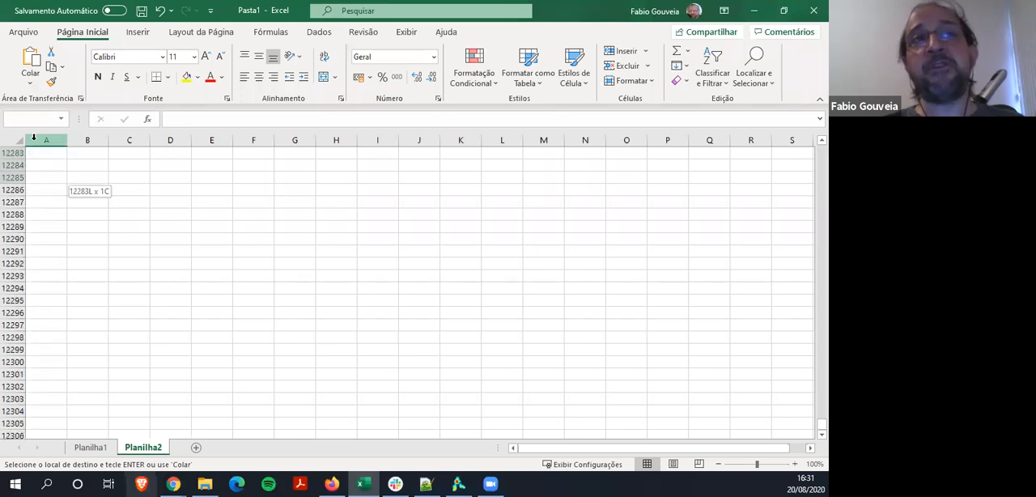
{"action": "key", "text": "shift+Page_Down"}
{"action": "key", "text": "shift+Page_Down"}
{"action": "key", "text": "shift+Page_Down"}
{"action": "key", "text": "shift+Page_Down"}
{"action": "key", "text": "shift+Page_Down"}
{"action": "key", "text": "shift+Page_Down"}
{"action": "key", "text": "shift+Page_Down"}
{"action": "key", "text": "shift+Page_Down"}
{"action": "key", "text": "shift+Page_Down"}
{"action": "key", "text": "shift+Page_Down"}
{"action": "key", "text": "shift+Page_Down"}
{"action": "key", "text": "shift+Page_Down"}
{"action": "key", "text": "shift+Page_Down"}
{"action": "key", "text": "shift+Page_Down"}
{"action": "key", "text": "shift+Page_Down"}
{"action": "key", "text": "shift+Page_Down"}
{"action": "key", "text": "shift+Page_Down"}
{"action": "key", "text": "shift+Page_Down"}
{"action": "key", "text": "shift+Page_Down"}
{"action": "key", "text": "shift+Page_Down"}
{"action": "key", "text": "shift+Page_Down"}
{"action": "key", "text": "shift+Page_Down"}
{"action": "key", "text": "shift+Page_Down"}
{"action": "key", "text": "shift+Page_Down"}
{"action": "key", "text": "shift+Page_Down"}
{"action": "key", "text": "shift+Page_Down"}
{"action": "key", "text": "shift+Page_Down"}
{"action": "key", "text": "shift+Page_Down"}
{"action": "key", "text": "shift+Page_Down"}
{"action": "key", "text": "shift+Page_Down"}
{"action": "key", "text": "shift+Page_Down"}
{"action": "key", "text": "shift+Page_Down"}
{"action": "key", "text": "shift+Page_Down"}
{"action": "key", "text": "shift+Page_Down"}
{"action": "key", "text": "shift+Page_Down"}
{"action": "key", "text": "shift+Page_Down"}
{"action": "key", "text": "shift+Page_Down"}
{"action": "key", "text": "shift+Page_Down"}
{"action": "key", "text": "shift+Page_Down"}
{"action": "key", "text": "shift+Page_Down"}
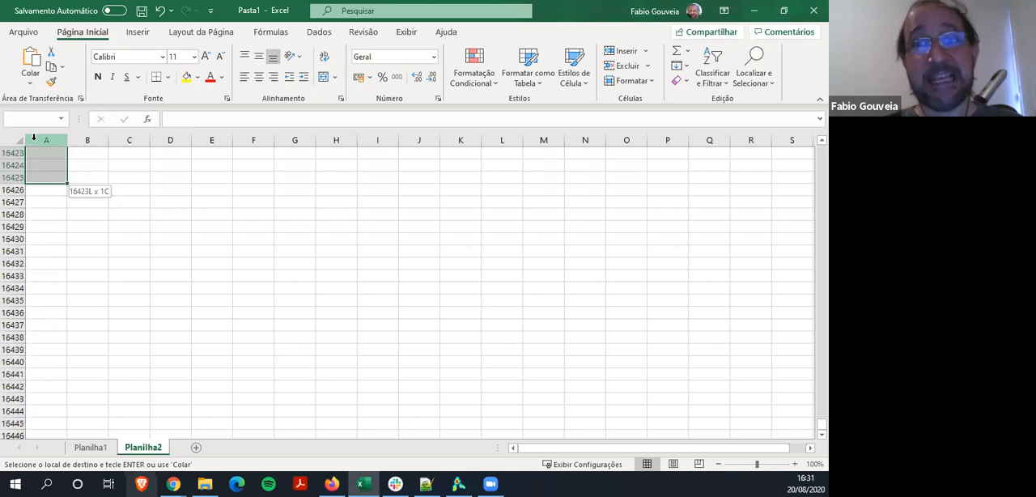
{"action": "key", "text": "shift+Page_Down"}
{"action": "key", "text": "shift+Page_Down"}
{"action": "key", "text": "shift+Page_Down"}
{"action": "key", "text": "shift+Page_Down"}
{"action": "key", "text": "shift+Page_Down"}
{"action": "key", "text": "shift+Page_Down"}
{"action": "key", "text": "shift+Page_Down"}
{"action": "key", "text": "shift+Page_Down"}
{"action": "key", "text": "shift+Page_Down"}
{"action": "key", "text": "shift+Page_Down"}
{"action": "key", "text": "shift+Page_Down"}
{"action": "key", "text": "shift+Page_Down"}
{"action": "key", "text": "shift+Page_Down"}
{"action": "key", "text": "shift+Page_Down"}
{"action": "key", "text": "shift+Page_Down"}
{"action": "key", "text": "shift+Page_Down"}
{"action": "key", "text": "shift+Page_Down"}
{"action": "key", "text": "shift+Page_Down"}
{"action": "key", "text": "shift+Page_Down"}
{"action": "key", "text": "shift+Page_Down"}
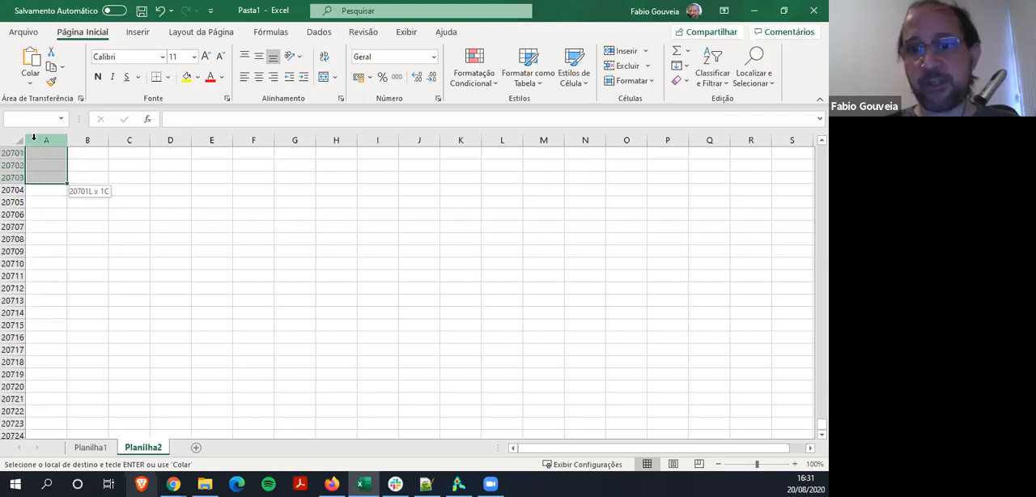
{"action": "key", "text": "shift+Page_Down"}
{"action": "key", "text": "shift+Page_Down"}
{"action": "key", "text": "shift+Page_Down"}
{"action": "key", "text": "shift+Page_Down"}
{"action": "key", "text": "shift+Page_Down"}
{"action": "key", "text": "shift+Page_Down"}
{"action": "key", "text": "shift+Page_Down"}
{"action": "key", "text": "shift+Page_Down"}
{"action": "key", "text": "shift+Page_Down"}
{"action": "key", "text": "shift+Page_Down"}
{"action": "key", "text": "shift+Page_Down"}
{"action": "key", "text": "shift+Page_Down"}
{"action": "key", "text": "shift+Page_Down"}
{"action": "key", "text": "shift+Page_Down"}
{"action": "key", "text": "shift+Page_Down"}
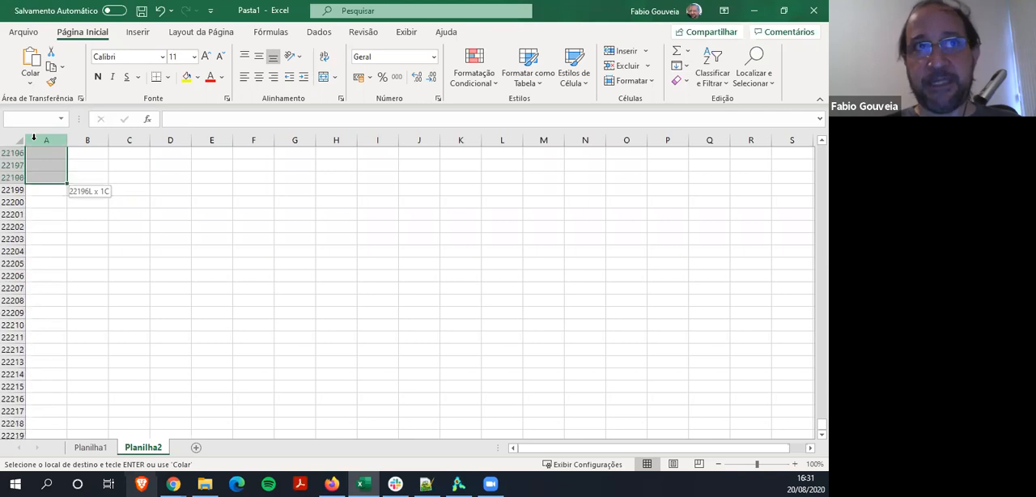
{"action": "key", "text": "shift+Page_Down"}
{"action": "key", "text": "shift+Page_Down"}
{"action": "key", "text": "shift+Page_Down"}
{"action": "key", "text": "shift+Page_Down"}
{"action": "key", "text": "shift+Page_Down"}
{"action": "key", "text": "shift+Page_Down"}
{"action": "key", "text": "shift+Page_Down"}
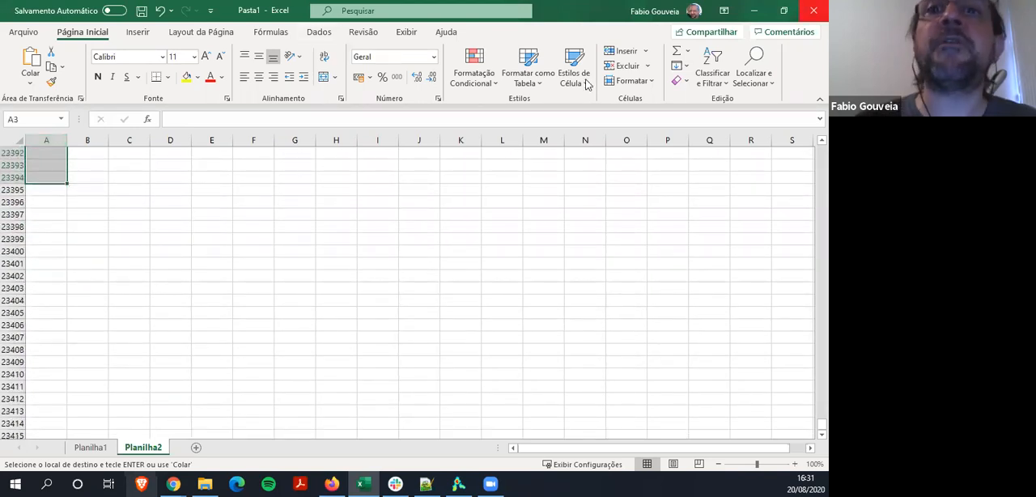
{"action": "left_click", "coordinate": [426, 483]}
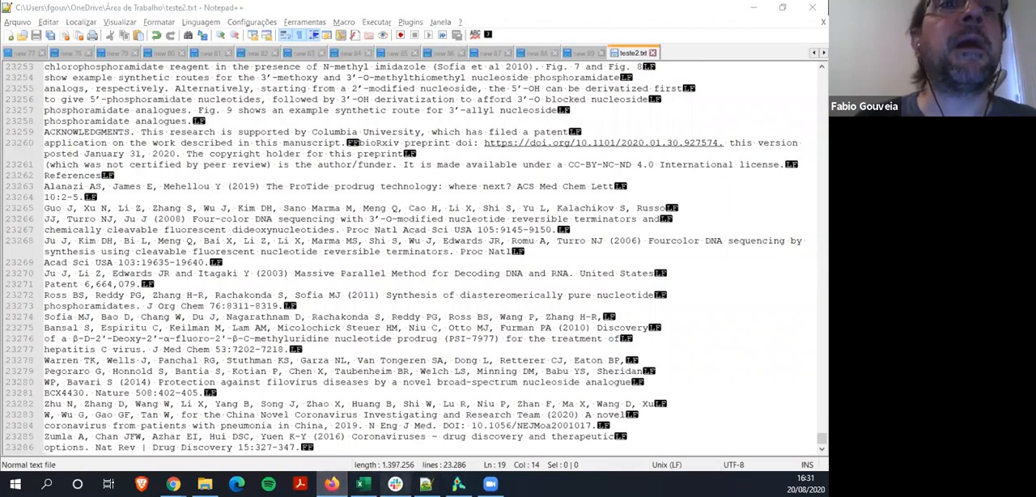
{"action": "left_click", "coordinate": [363, 483]}
{"action": "key", "text": "shift+Up"}
{"action": "key", "text": "shift+Up"}
{"action": "key", "text": "shift+Up"}
{"action": "key", "text": "shift+Up"}
{"action": "key", "text": "shift+Up"}
{"action": "key", "text": "shift+Up"}
{"action": "key", "text": "shift+Up"}
{"action": "key", "text": "shift+Up"}
{"action": "key", "text": "shift+Up"}
{"action": "key", "text": "shift+Up"}
{"action": "key", "text": "shift+Up"}
{"action": "key", "text": "shift+Up"}
{"action": "key", "text": "shift+Up"}
{"action": "key", "text": "shift+Up"}
{"action": "key", "text": "shift+Up"}
{"action": "key", "text": "shift+Up"}
{"action": "key", "text": "shift+Up"}
{"action": "key", "text": "shift+Up"}
{"action": "key", "text": "shift+Up"}
{"action": "key", "text": "shift+Up"}
{"action": "key", "text": "shift+Up"}
{"action": "key", "text": "shift+Up"}
{"action": "key", "text": "shift+Up"}
{"action": "key", "text": "shift+Up"}
{"action": "key", "text": "shift+Up"}
{"action": "key", "text": "shift+Up"}
{"action": "key", "text": "shift+Up"}
{"action": "key", "text": "shift+Up"}
{"action": "key", "text": "shift+Up"}
{"action": "key", "text": "shift+Up"}
{"action": "key", "text": "shift+Up"}
{"action": "key", "text": "shift+Up"}
{"action": "key", "text": "shift+Up"}
{"action": "key", "text": "shift+Up"}
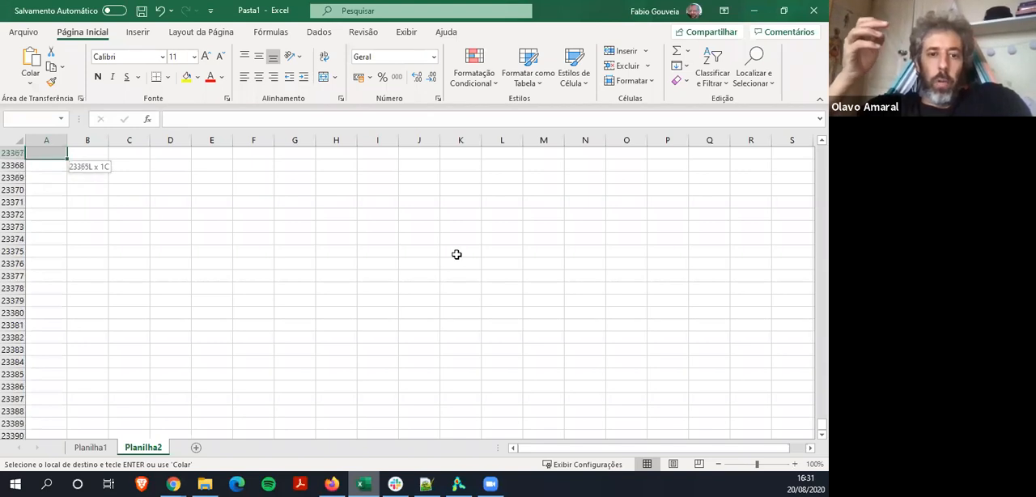
{"action": "key", "text": "shift+Up"}
{"action": "key", "text": "shift+Up"}
{"action": "key", "text": "shift+Up"}
{"action": "key", "text": "shift+Up"}
{"action": "key", "text": "shift+Up"}
{"action": "key", "text": "shift+Up"}
{"action": "key", "text": "shift+Up"}
{"action": "key", "text": "shift+Up"}
{"action": "key", "text": "shift+Up"}
{"action": "key", "text": "shift+Up"}
{"action": "key", "text": "shift+Up"}
{"action": "key", "text": "shift+Up"}
{"action": "key", "text": "shift+Up"}
{"action": "key", "text": "shift+Up"}
{"action": "key", "text": "shift+Up"}
{"action": "key", "text": "shift+Up"}
{"action": "key", "text": "shift+Up"}
{"action": "key", "text": "shift+Up"}
{"action": "key", "text": "shift+Up"}
{"action": "key", "text": "shift+Up"}
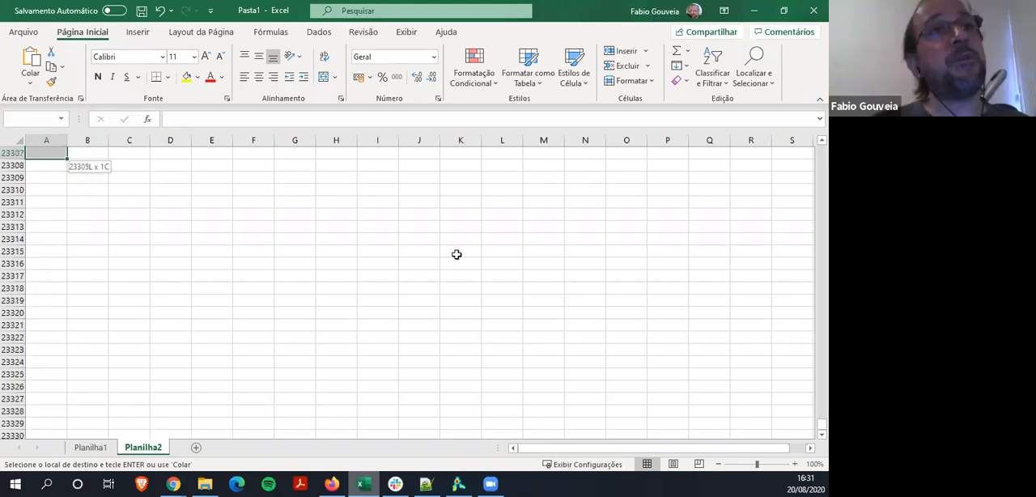
{"action": "key", "text": "shift+Down"}
{"action": "key", "text": "shift+Down"}
{"action": "key", "text": "shift+Down"}
{"action": "key", "text": "shift+Down"}
{"action": "key", "text": "shift+Down"}
{"action": "key", "text": "shift+Down"}
{"action": "key", "text": "shift+Down"}
{"action": "key", "text": "shift+Down"}
{"action": "key", "text": "shift+Down"}
{"action": "key", "text": "shift+Down"}
{"action": "key", "text": "shift+Down"}
{"action": "key", "text": "shift+Down"}
{"action": "key", "text": "shift+Down"}
{"action": "key", "text": "shift+Down"}
{"action": "key", "text": "shift+Down"}
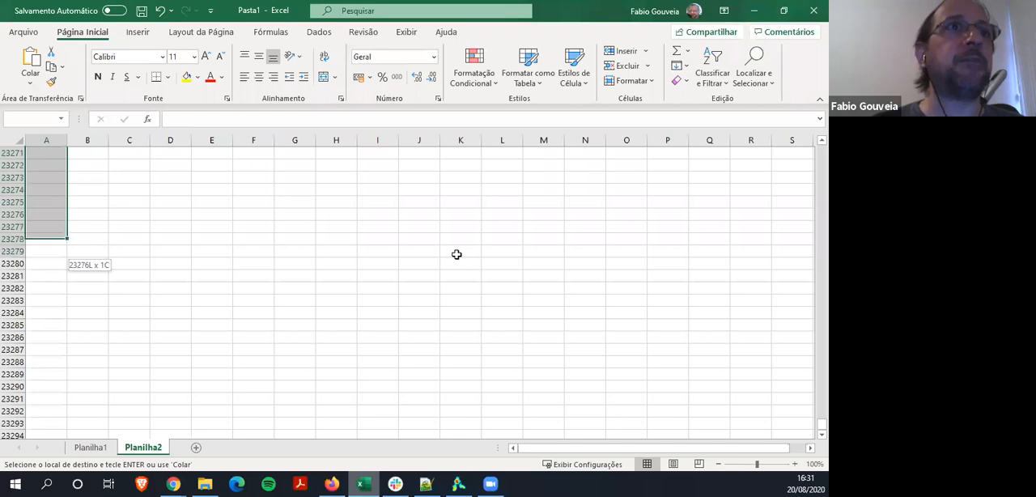
{"action": "key", "text": "shift+Up"}
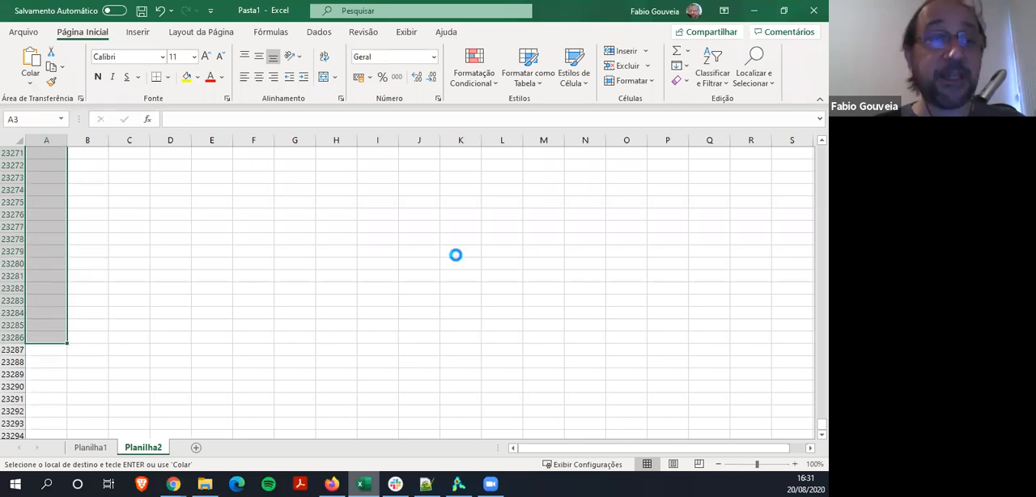
{"action": "key", "text": "ctrl+v"}
Select the whole number series in column A from row 1 to row 23286 and copy it
{"action": "key", "text": "Up"}
{"action": "key", "text": "Up"}
{"action": "key", "text": "shift+Down"}
{"action": "key", "text": "shift+Down"}
{"action": "key", "text": "shift+Down"}
{"action": "key", "text": "shift+Down"}
{"action": "key", "text": "shift+Down"}
{"action": "key", "text": "shift+Down"}
{"action": "key", "text": "shift+Down"}
{"action": "key", "text": "shift+Down"}
{"action": "key", "text": "shift+Down"}
{"action": "key", "text": "shift+Down"}
{"action": "key", "text": "shift+Down"}
{"action": "key", "text": "shift+Down"}
{"action": "key", "text": "shift+Down"}
{"action": "key", "text": "shift+Down"}
{"action": "key", "text": "shift+Down"}
{"action": "key", "text": "shift+Down"}
{"action": "key", "text": "shift+Down"}
{"action": "key", "text": "shift+Down"}
{"action": "key", "text": "shift+Down"}
{"action": "key", "text": "shift+Down"}
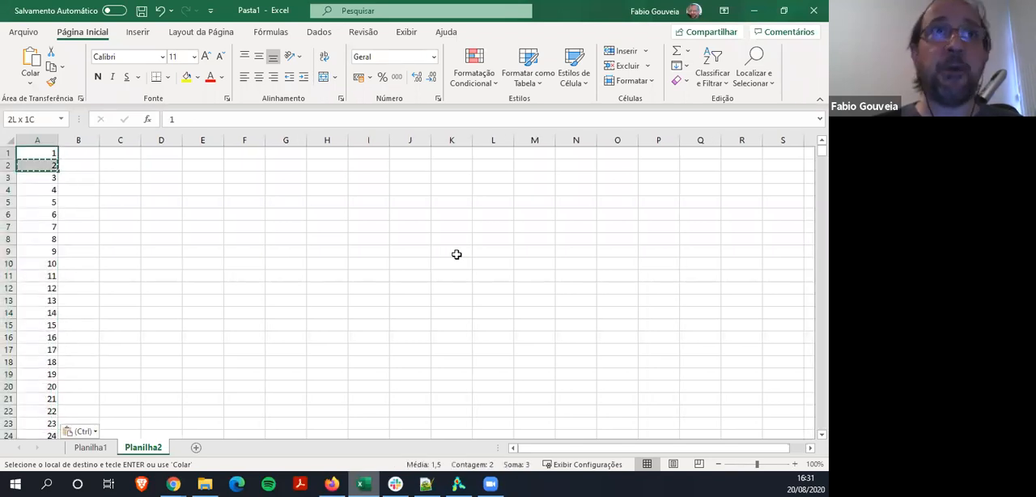
{"action": "key", "text": "shift+Down"}
{"action": "key", "text": "shift+Down"}
{"action": "key", "text": "shift+Down"}
{"action": "key", "text": "shift+Down"}
{"action": "key", "text": "shift+Down"}
{"action": "key", "text": "shift+Down"}
{"action": "key", "text": "shift+Down"}
{"action": "key", "text": "shift+Down"}
{"action": "key", "text": "shift+Down"}
{"action": "key", "text": "shift+Down"}
{"action": "key", "text": "shift+Down"}
{"action": "key", "text": "shift+Down"}
{"action": "key", "text": "shift+Down"}
{"action": "key", "text": "shift+Down"}
{"action": "key", "text": "shift+Down"}
{"action": "key", "text": "shift+Down"}
{"action": "key", "text": "shift+Down"}
{"action": "key", "text": "shift+Down"}
{"action": "key", "text": "shift+Down"}
{"action": "key", "text": "shift+Down"}
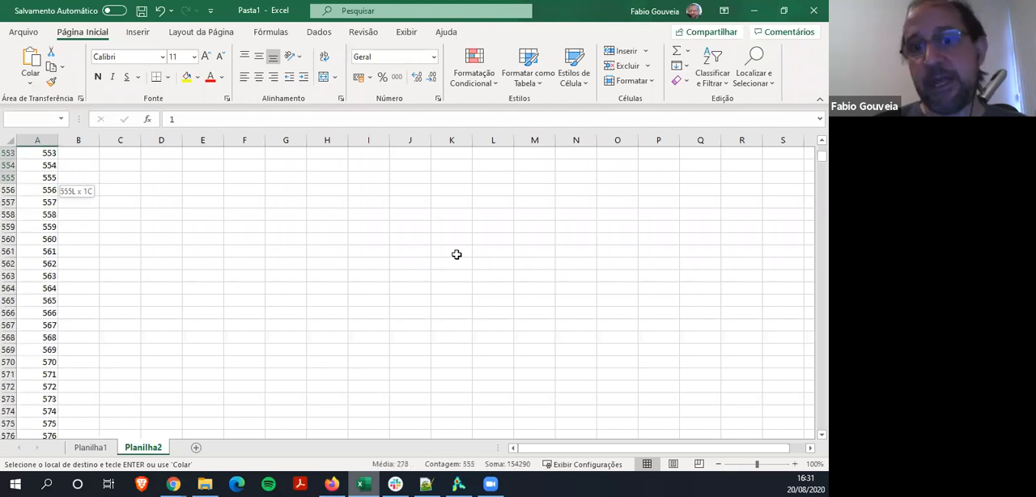
{"action": "key", "text": "shift+Down"}
{"action": "key", "text": "shift+Down"}
{"action": "key", "text": "shift+Down"}
{"action": "key", "text": "shift+Down"}
{"action": "key", "text": "shift+Down"}
{"action": "key", "text": "shift+Down"}
{"action": "key", "text": "shift+Down"}
{"action": "key", "text": "shift+Down"}
{"action": "key", "text": "shift+Down"}
{"action": "key", "text": "shift+Down"}
{"action": "key", "text": "shift+Down"}
{"action": "key", "text": "shift+Down"}
{"action": "key", "text": "shift+Down"}
{"action": "key", "text": "shift+Down"}
{"action": "key", "text": "shift+Down"}
{"action": "key", "text": "shift+Down"}
{"action": "key", "text": "shift+Down"}
{"action": "key", "text": "shift+Down"}
{"action": "key", "text": "shift+Down"}
{"action": "key", "text": "shift+Down"}
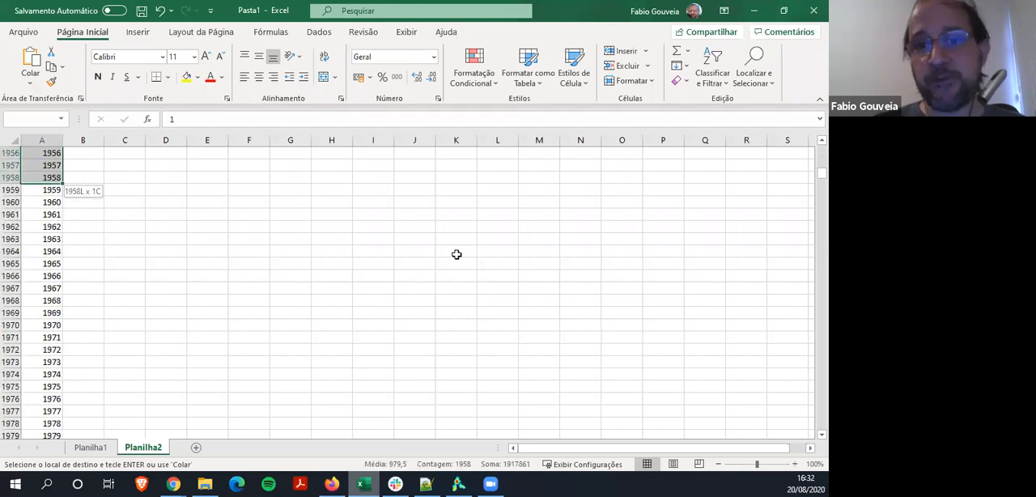
{"action": "key", "text": "ctrl+q"}
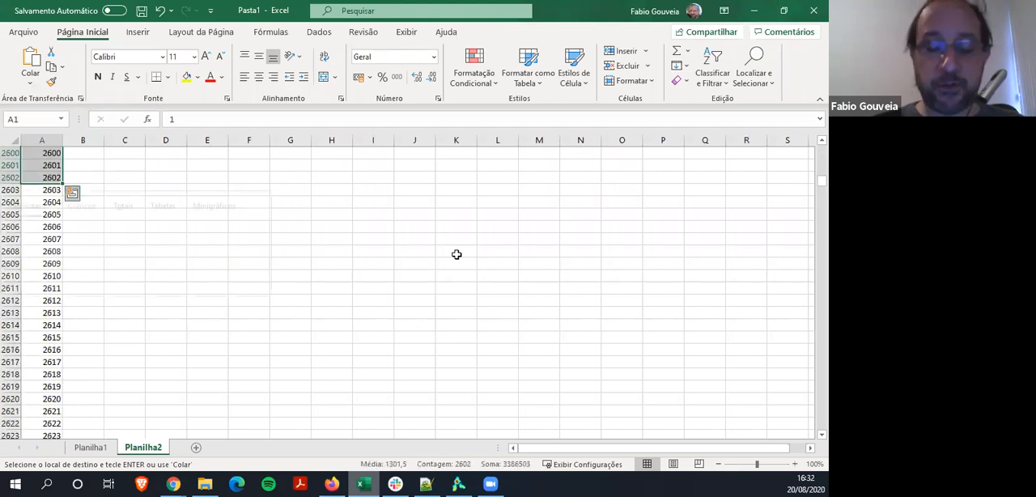
{"action": "key", "text": "ctrl+v"}
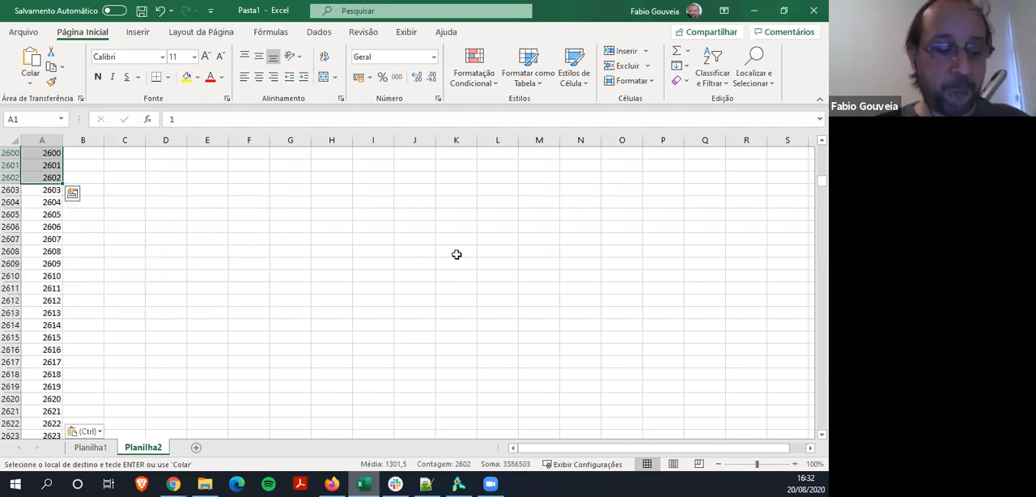
{"action": "key", "text": "ctrl+shift+Down"}
{"action": "key", "text": "ctrl+c"}
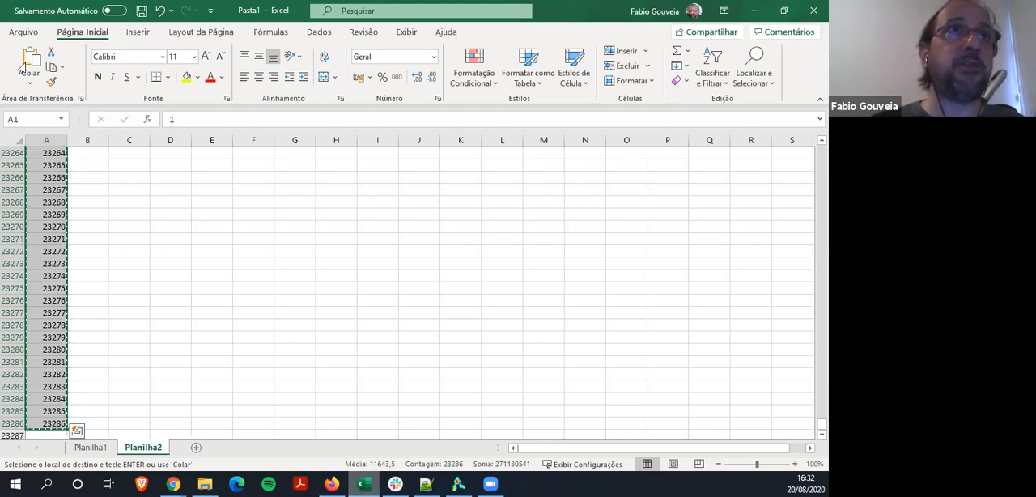
Switch to Notepad++, paste the number series into a new document and save it as scoreteste.txt in the Área de Trabalho folder
{"action": "key", "text": "alt+Tab"}
{"action": "key", "text": "ctrl+v"}
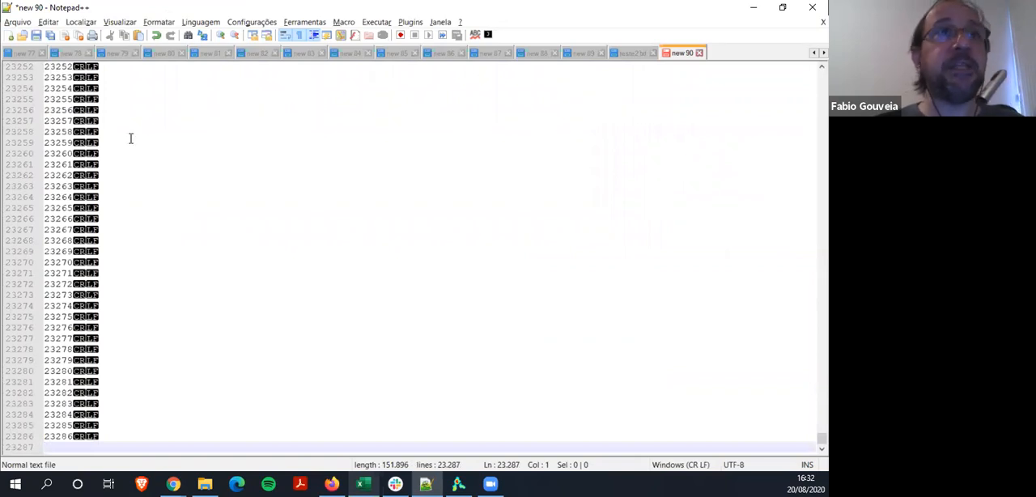
{"action": "left_click", "coordinate": [16, 22]}
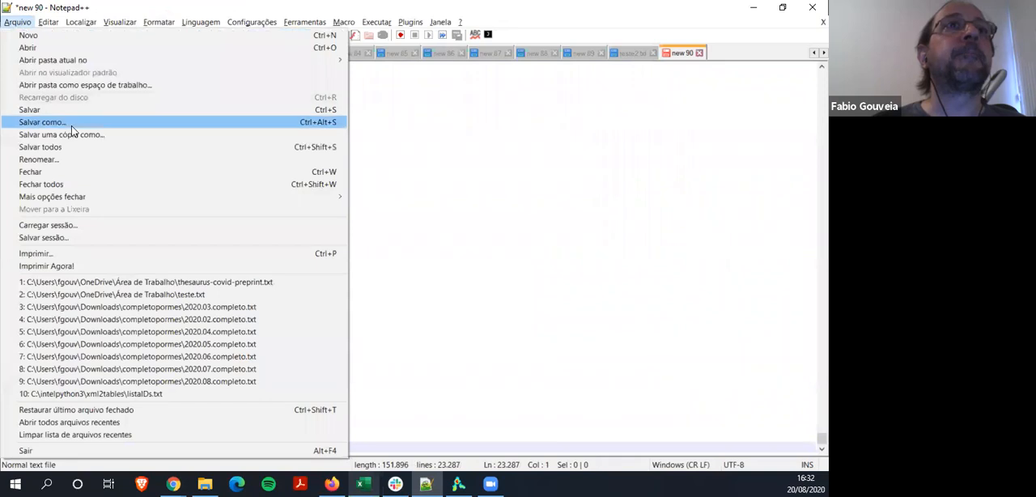
{"action": "left_click", "coordinate": [49, 122]}
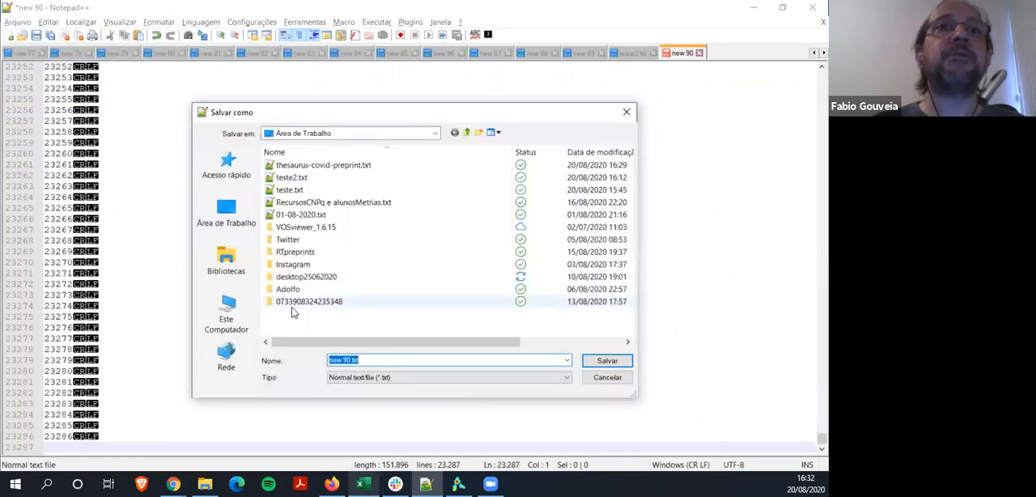
{"action": "type", "text": "scoretes"}
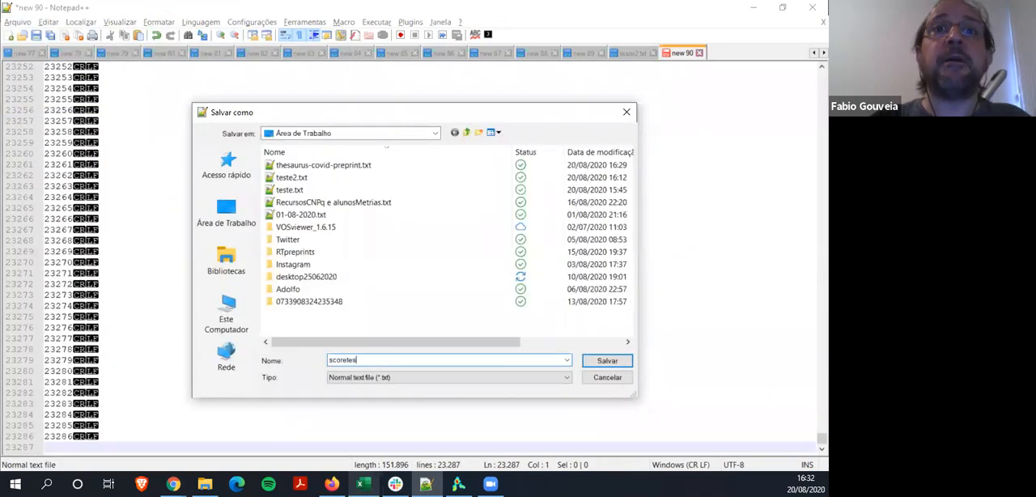
{"action": "left_click", "coordinate": [607, 360]}
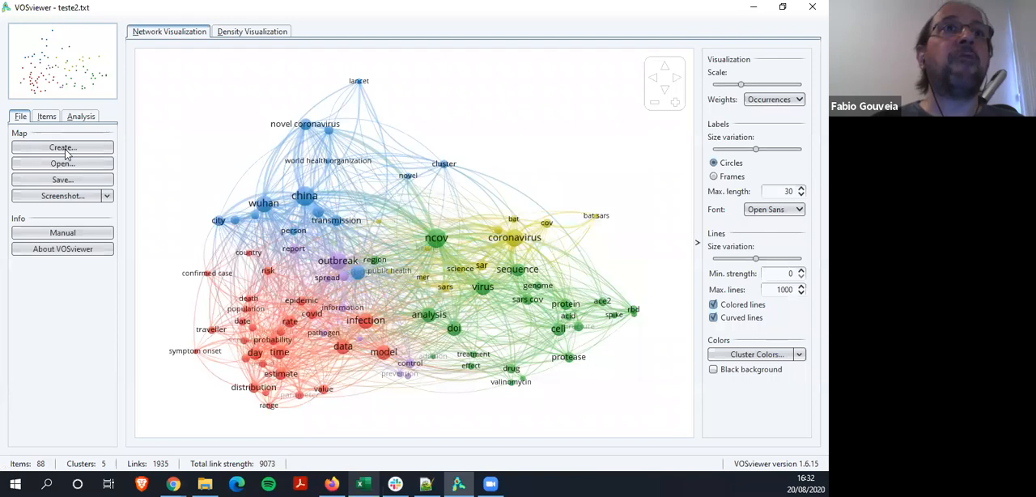
{"action": "left_click", "coordinate": [63, 147]}
{"action": "left_click", "coordinate": [461, 404]}
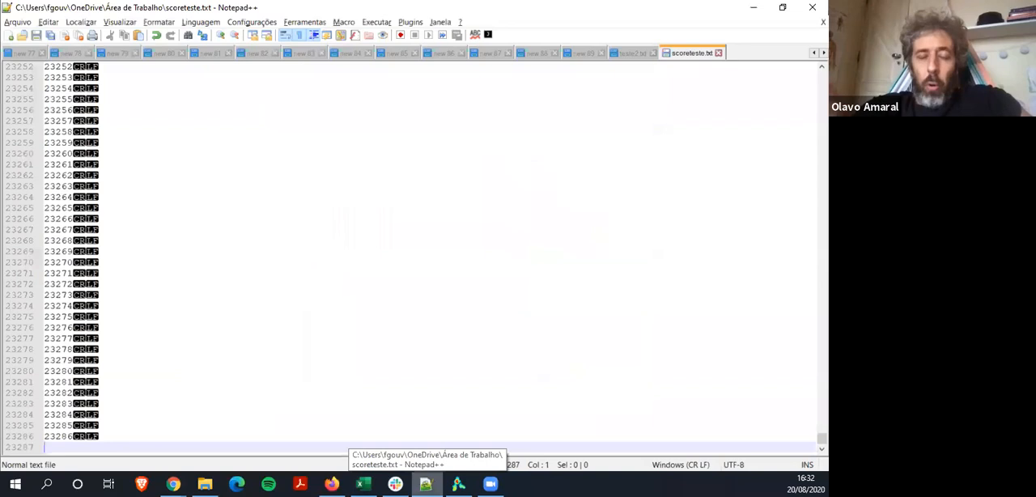
{"action": "left_click", "coordinate": [426, 484]}
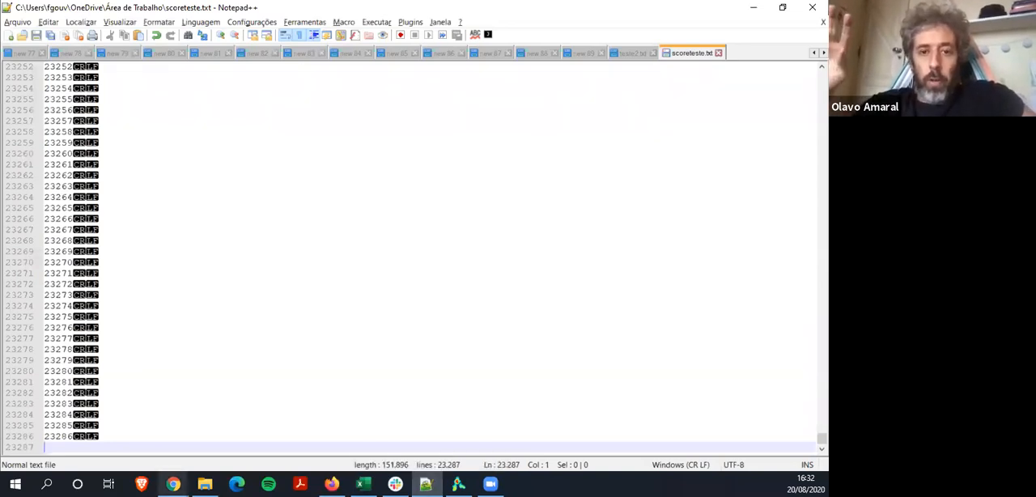
{"action": "key", "text": "alt+Tab"}
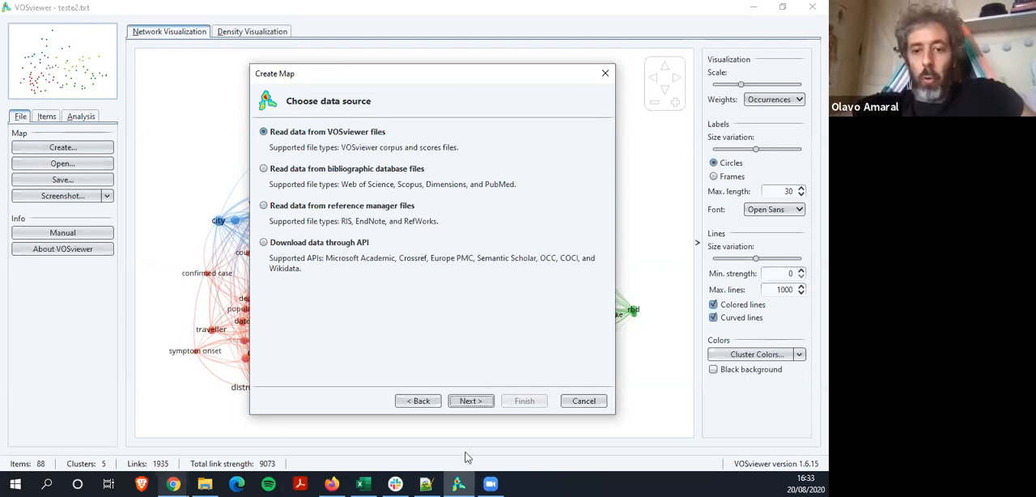
{"action": "left_click", "coordinate": [412, 402]}
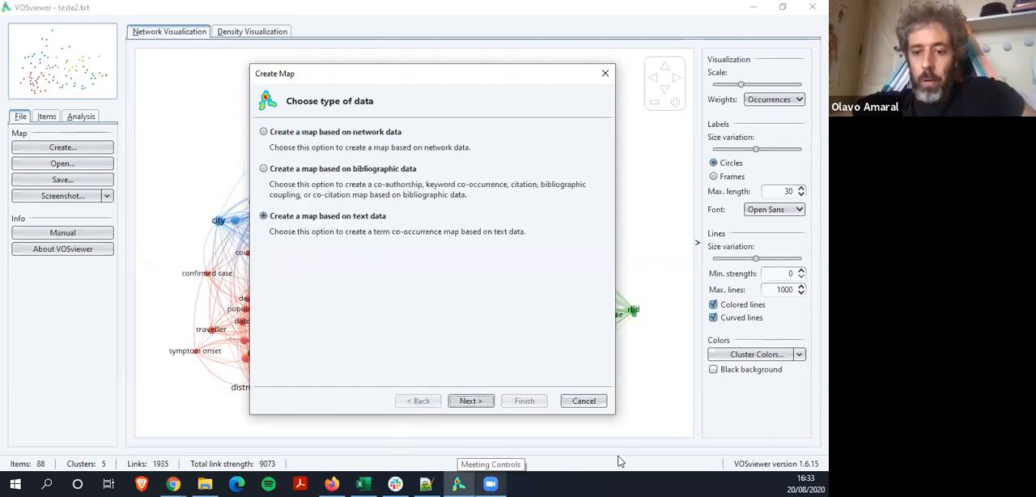
{"action": "left_click", "coordinate": [584, 400]}
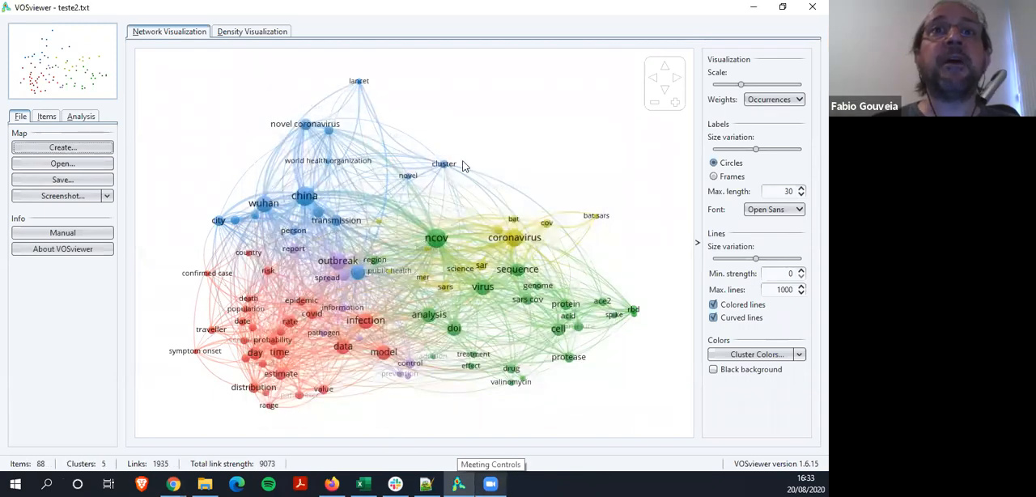
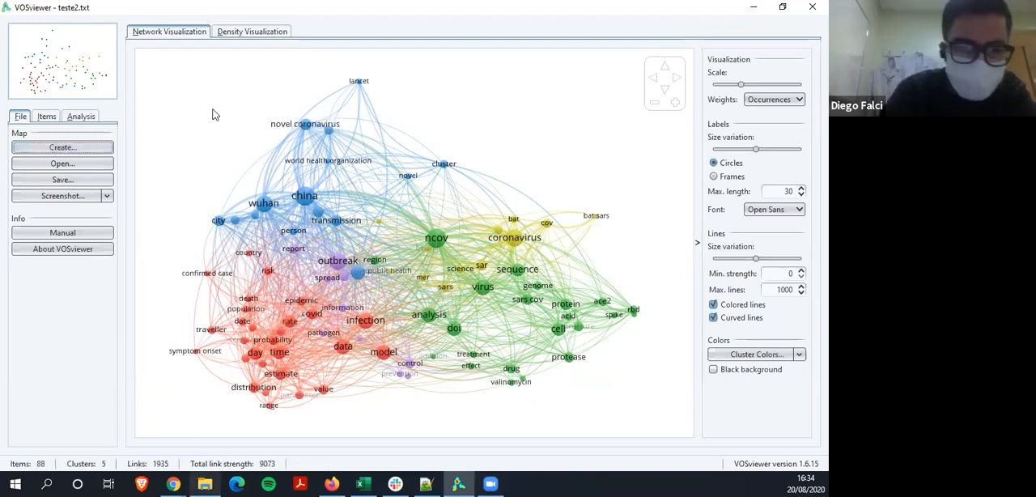
View the term map's density visualization by item density and by cluster density, and return to the network visualization
{"action": "left_click", "coordinate": [243, 34]}
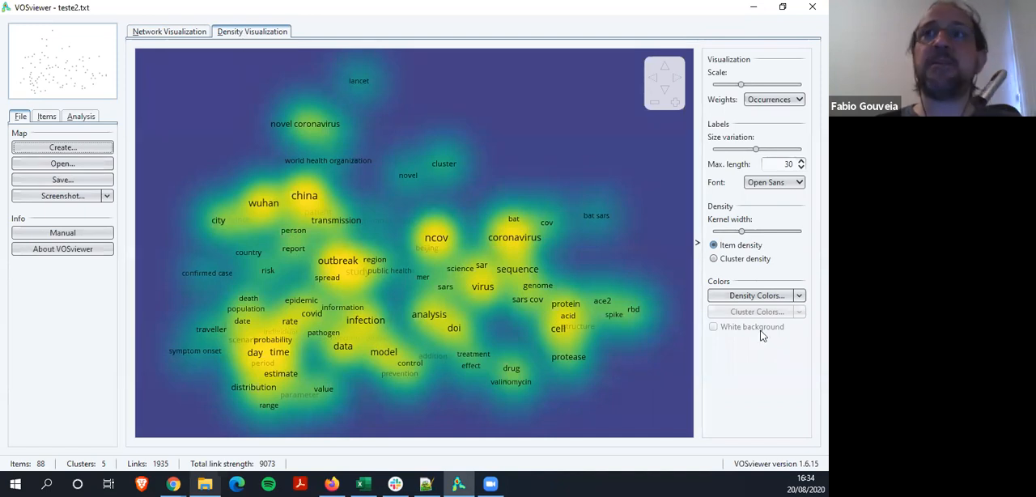
{"action": "left_click", "coordinate": [713, 259]}
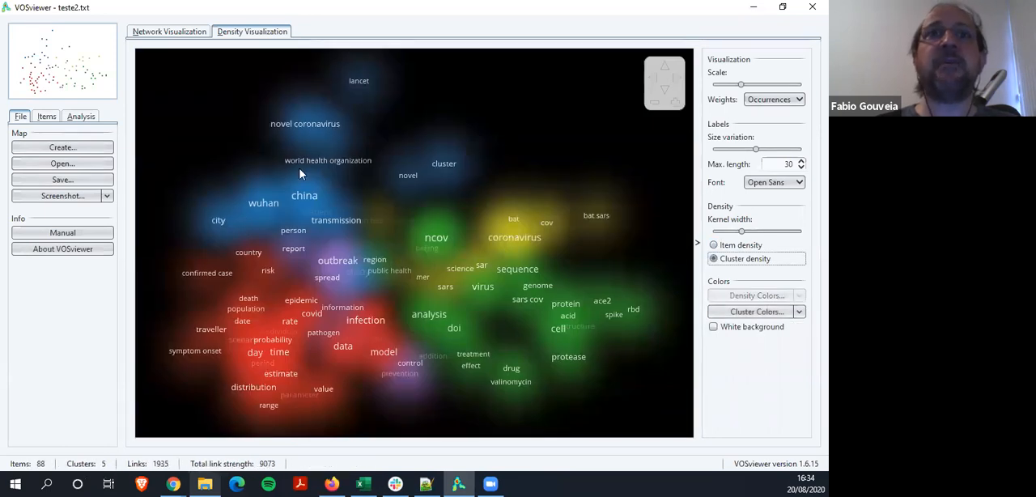
{"action": "left_click", "coordinate": [714, 245]}
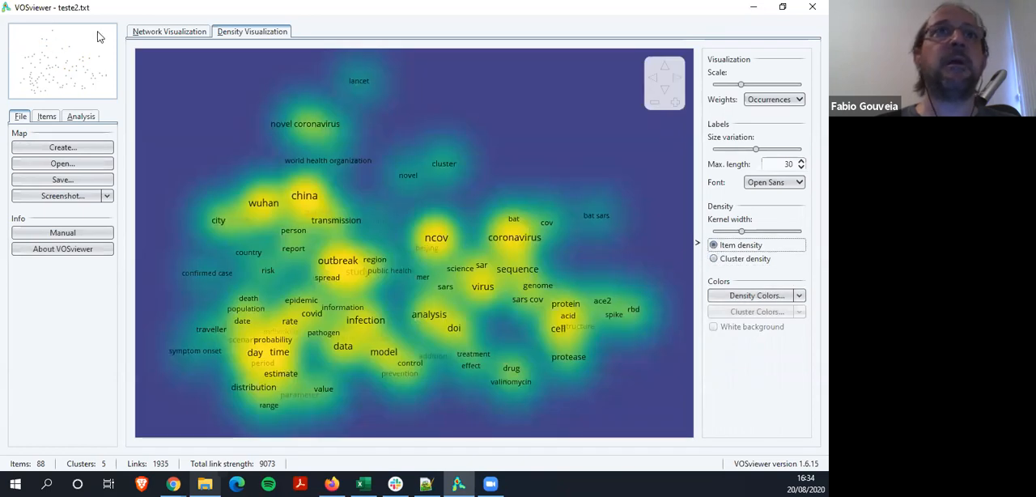
{"action": "left_click", "coordinate": [172, 31]}
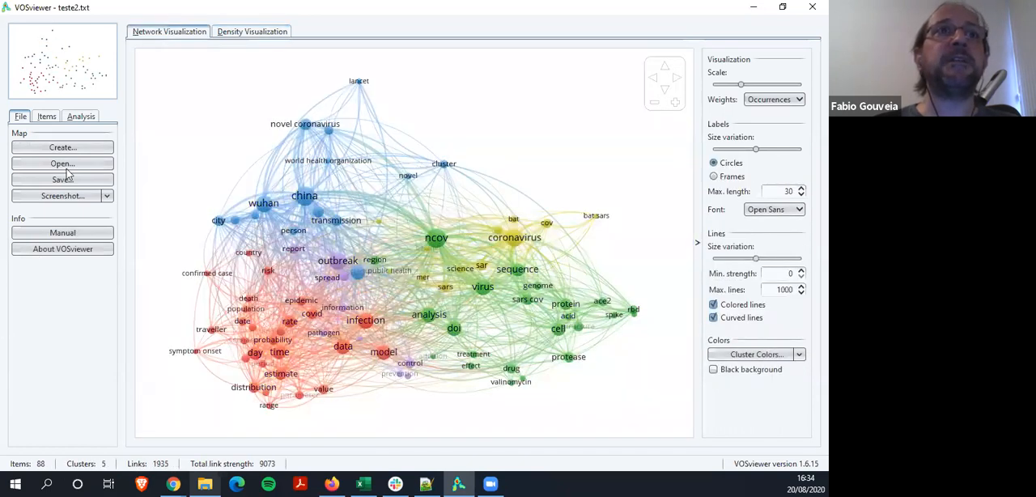
Start a new map based on text data, using teste2.txt as corpus file and scoreteste.txt as scores file
{"action": "left_click", "coordinate": [79, 149]}
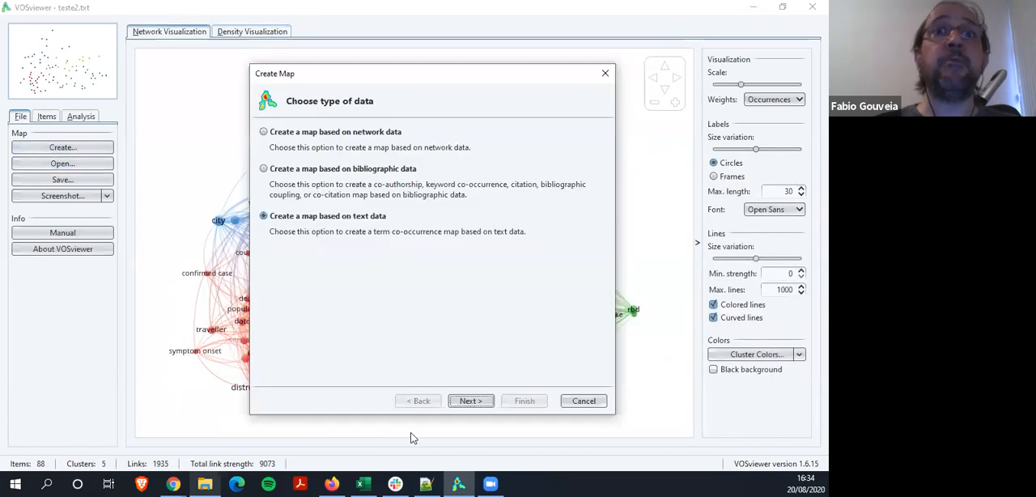
{"action": "left_click", "coordinate": [471, 403]}
{"action": "left_click", "coordinate": [472, 403]}
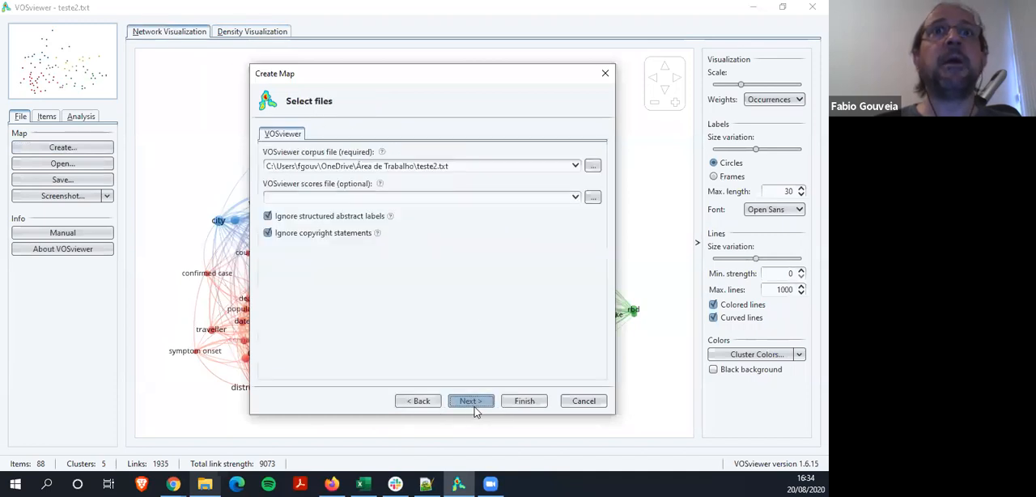
{"action": "left_click", "coordinate": [593, 198]}
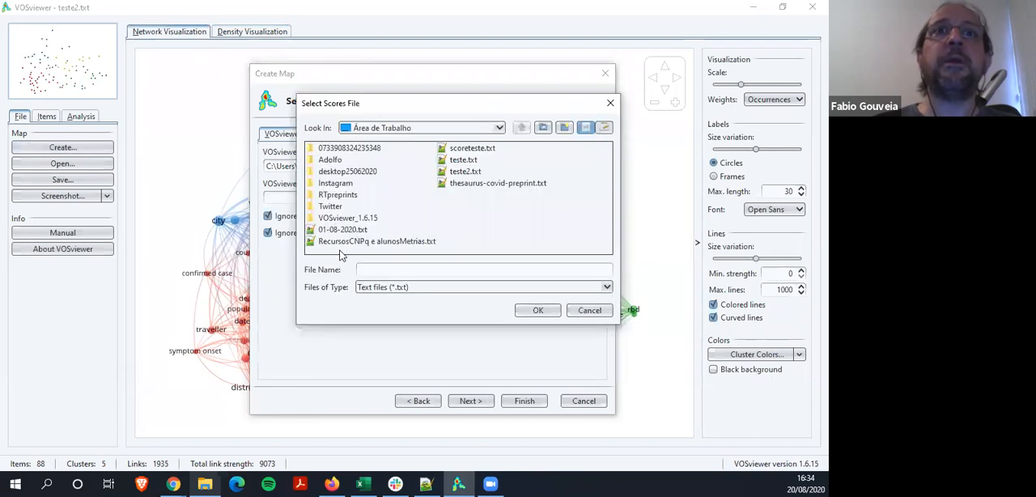
{"action": "left_click", "coordinate": [470, 149]}
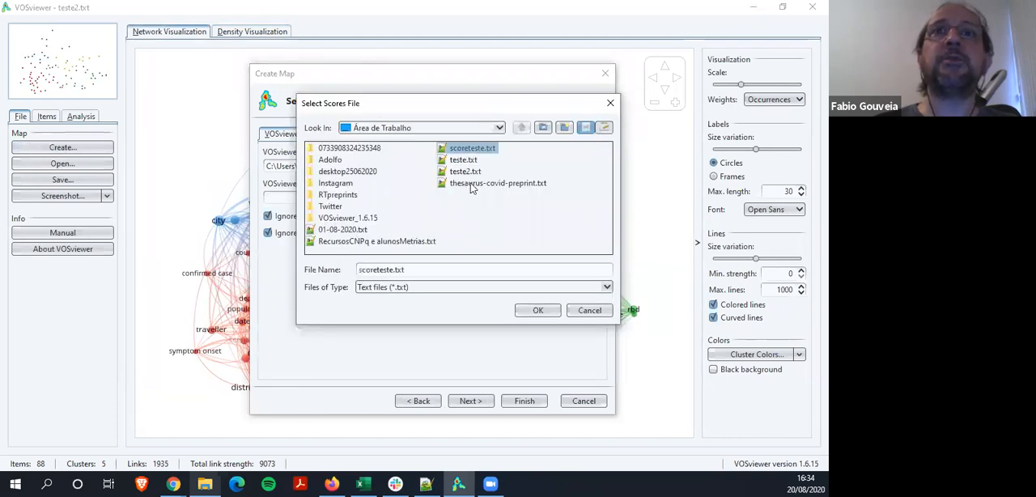
{"action": "left_click", "coordinate": [538, 311]}
{"action": "left_click", "coordinate": [469, 408]}
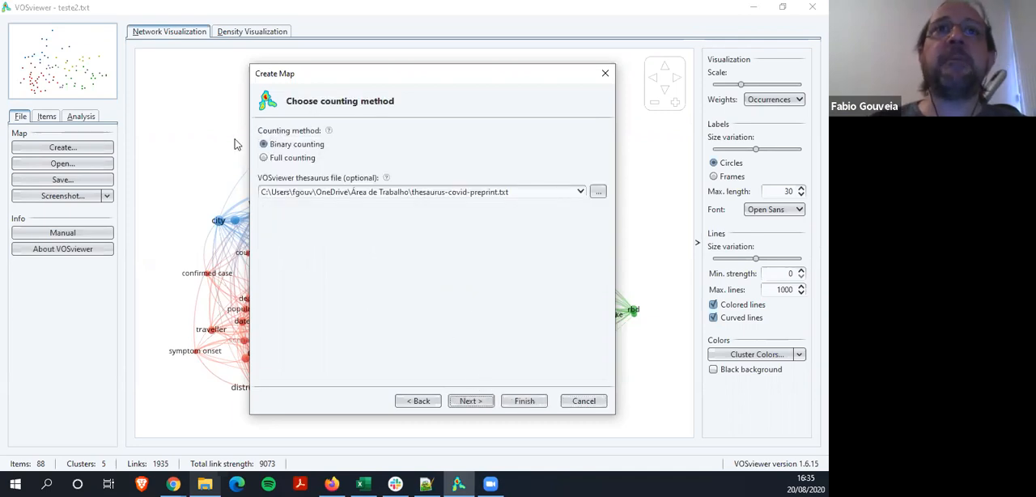
Keep binary counting with the thesaurus-covid-preprint.txt thesaurus, and set the minimum term occurrences to 50 and the number of terms to 88
{"action": "left_click", "coordinate": [468, 402]}
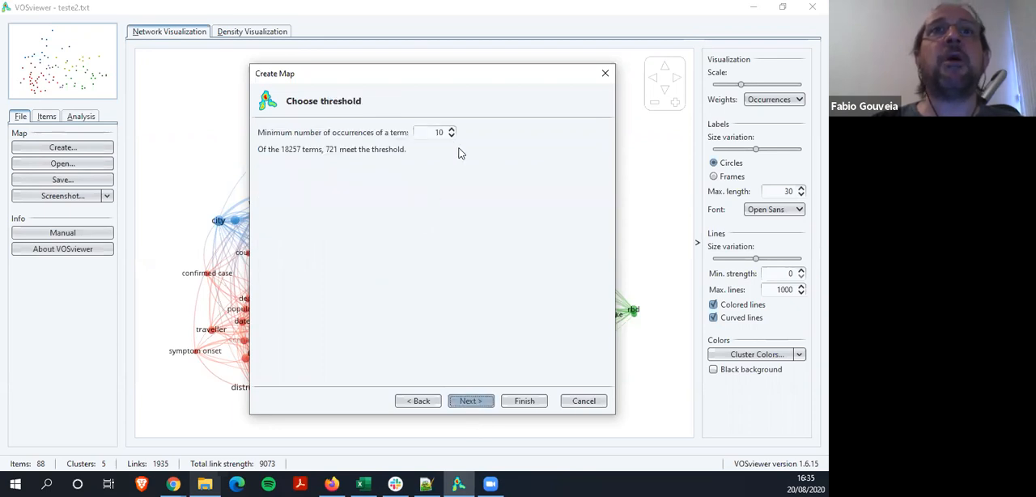
{"action": "double_click", "coordinate": [427, 132]}
{"action": "type", "text": "50"}
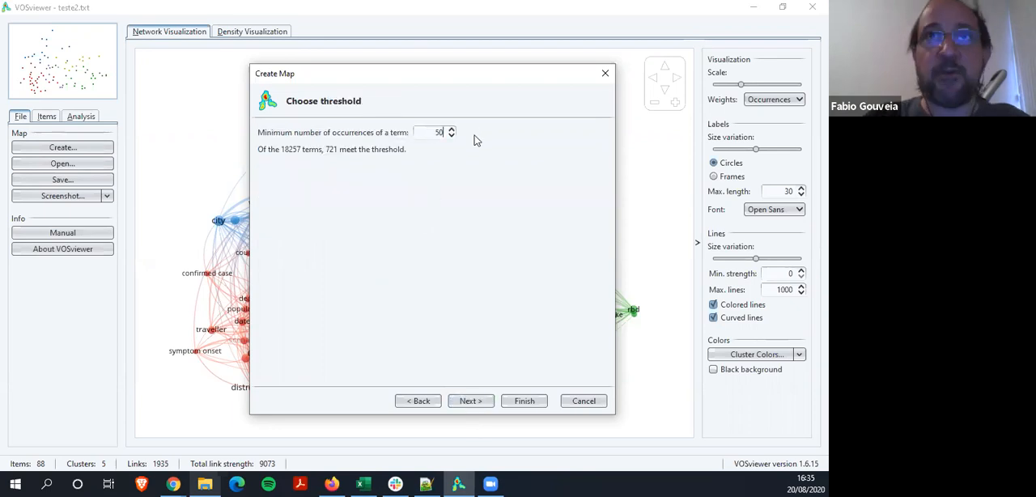
{"action": "left_click", "coordinate": [486, 401]}
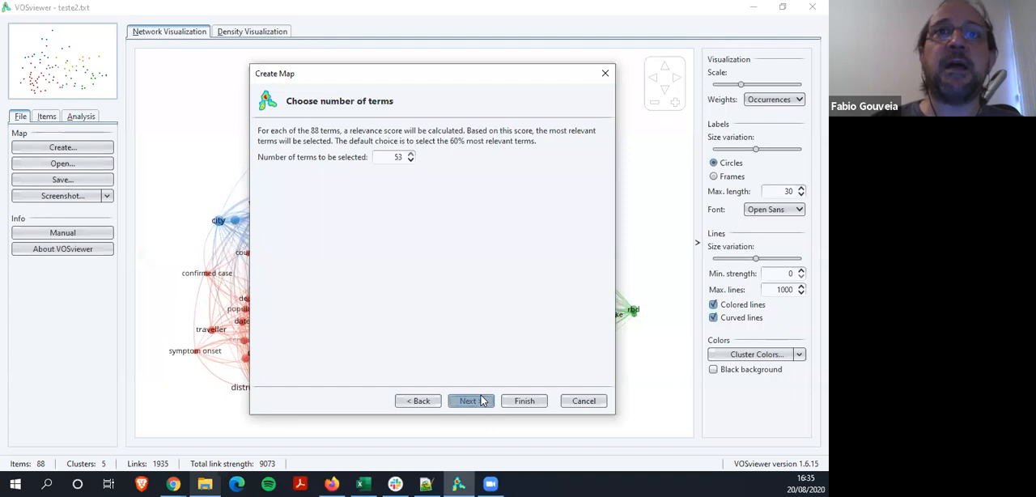
{"action": "left_click_drag", "start_coordinate": [393, 157], "coordinate": [412, 157]}
{"action": "type", "text": "88"}
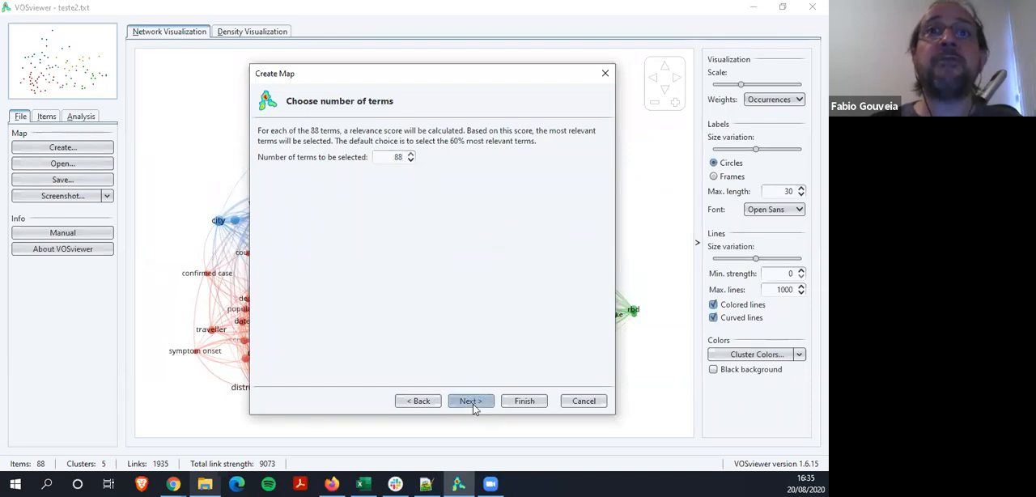
Finish creating the map from the selected terms and display it as an overlay visualization
{"action": "left_click", "coordinate": [473, 402]}
{"action": "left_click", "coordinate": [522, 400]}
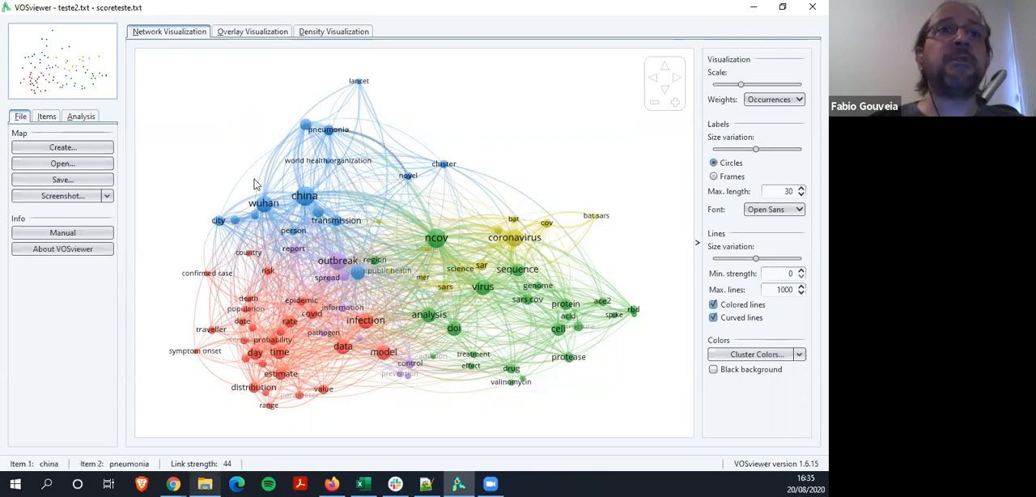
{"action": "left_click", "coordinate": [247, 36]}
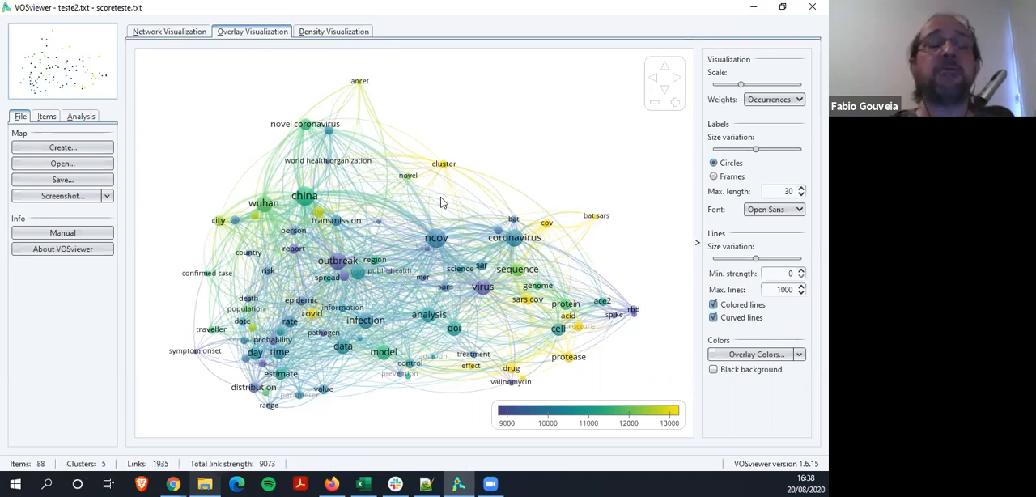
Review the screenshot choices and the VOSviewer, GML and Pajek formats for saving the map, without saving
{"action": "left_click", "coordinate": [107, 197]}
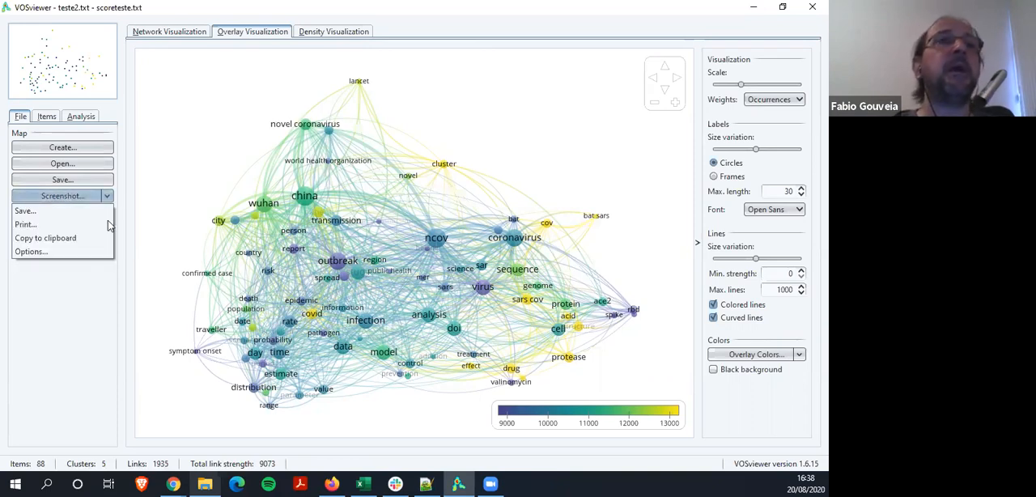
{"action": "left_click", "coordinate": [85, 183]}
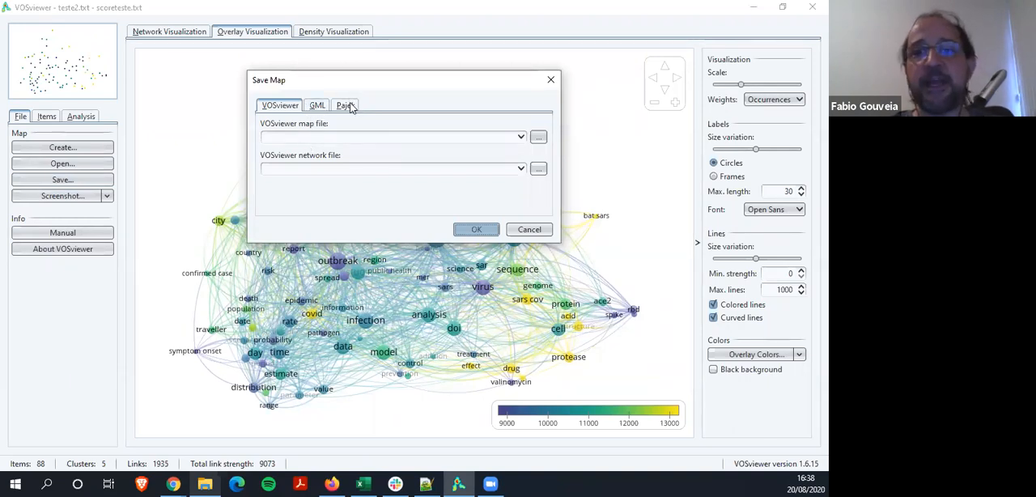
{"action": "left_click", "coordinate": [530, 229]}
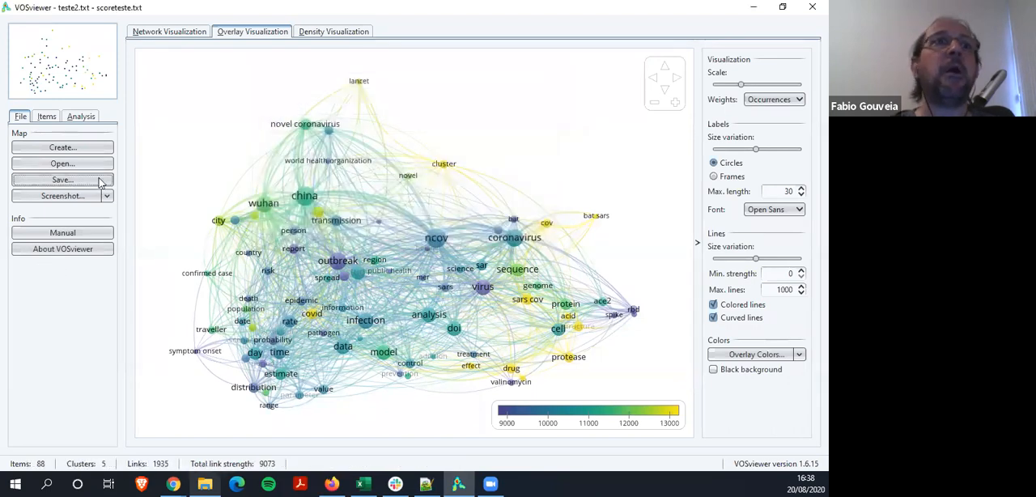
Examine the image file types available for saving a screenshot of the overlay map, and cancel without saving
{"action": "left_click", "coordinate": [107, 196]}
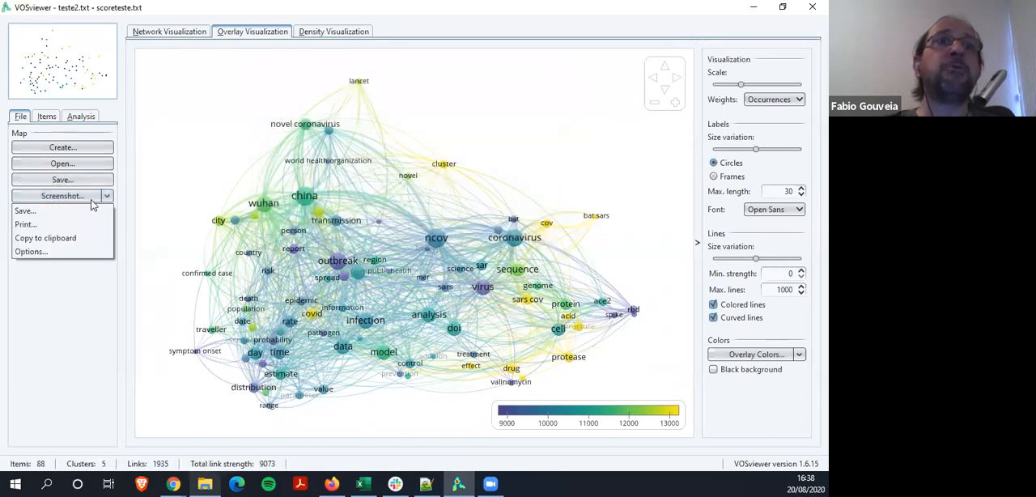
{"action": "left_click", "coordinate": [84, 213]}
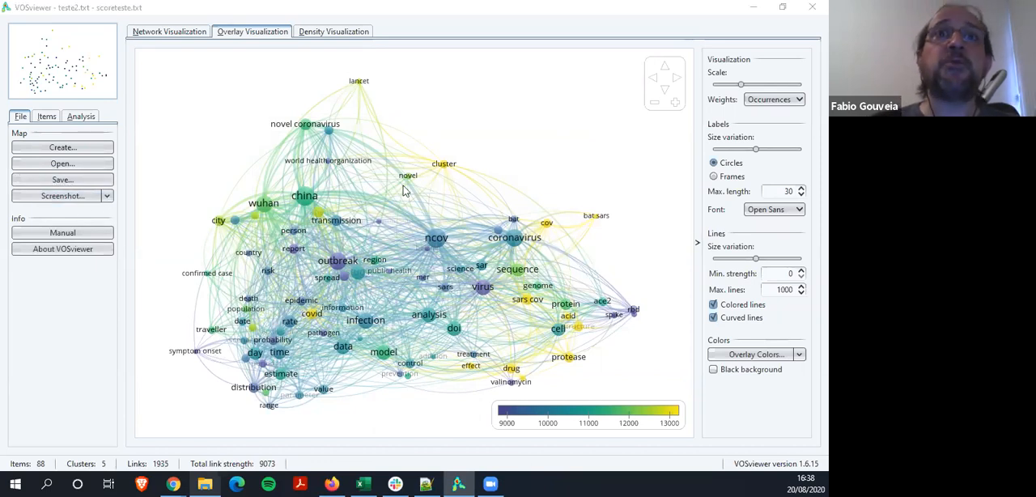
{"action": "left_click", "coordinate": [445, 220]}
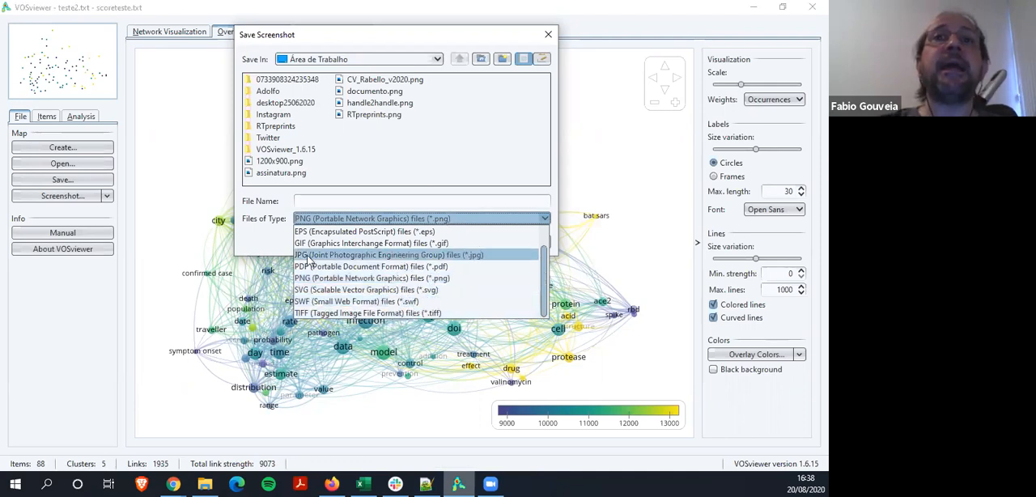
{"action": "left_click", "coordinate": [268, 243]}
{"action": "left_click", "coordinate": [516, 244]}
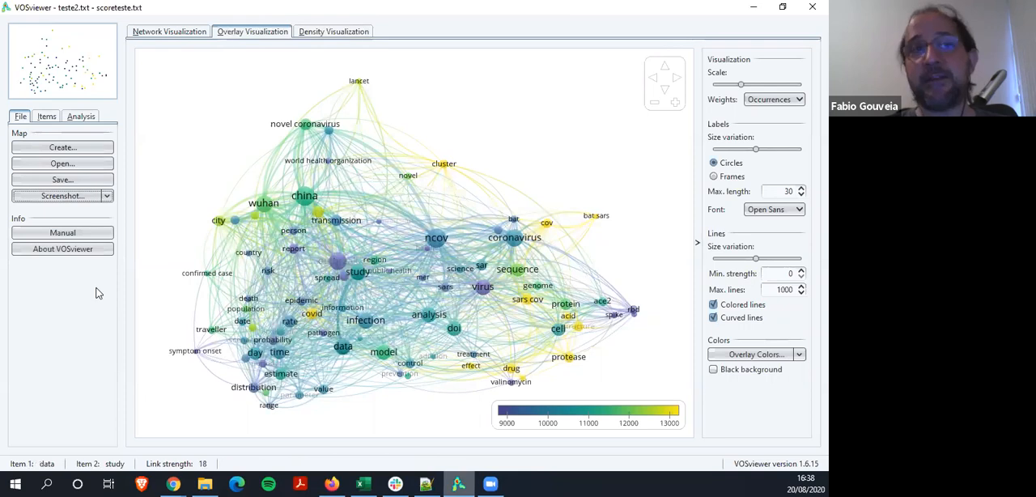
Try 400% scaling in the screenshot options, return it to 200% and discard the options
{"action": "left_click", "coordinate": [107, 196]}
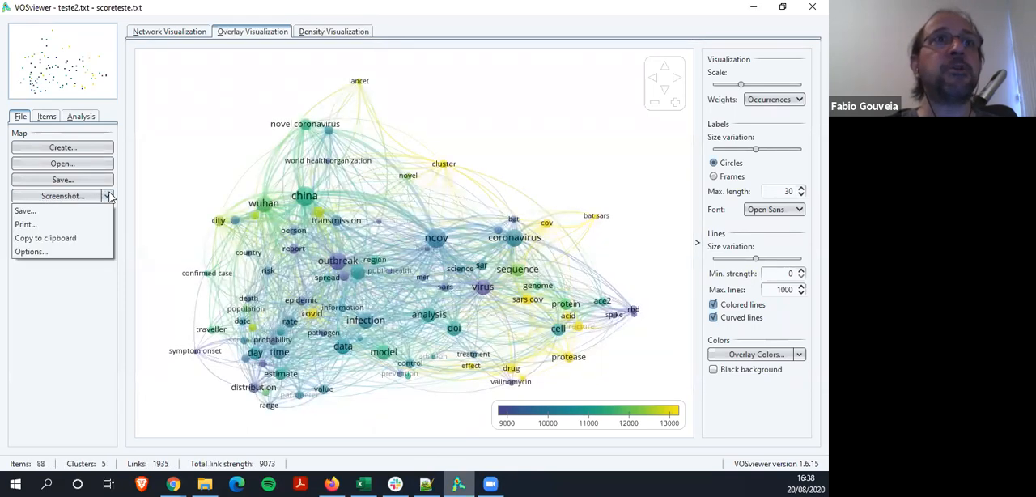
{"action": "left_click", "coordinate": [54, 251]}
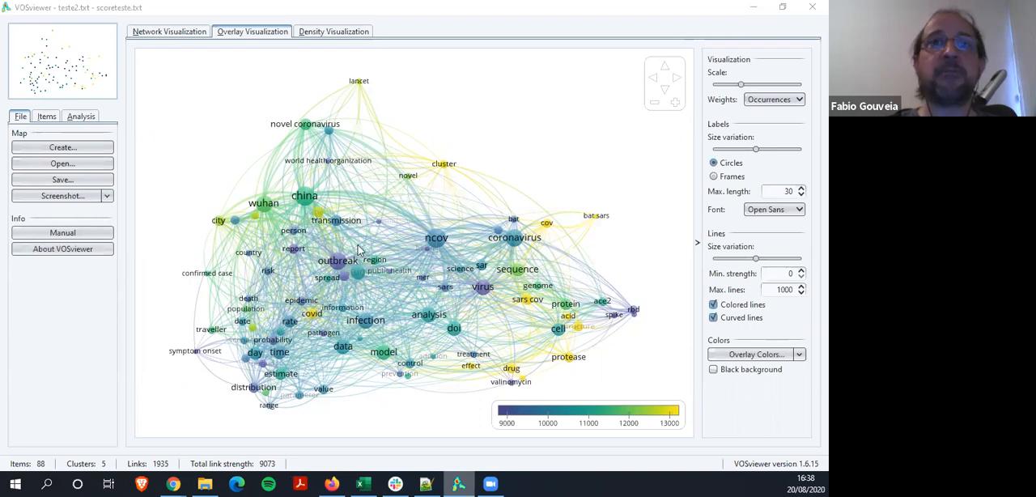
{"action": "left_click", "coordinate": [429, 173]}
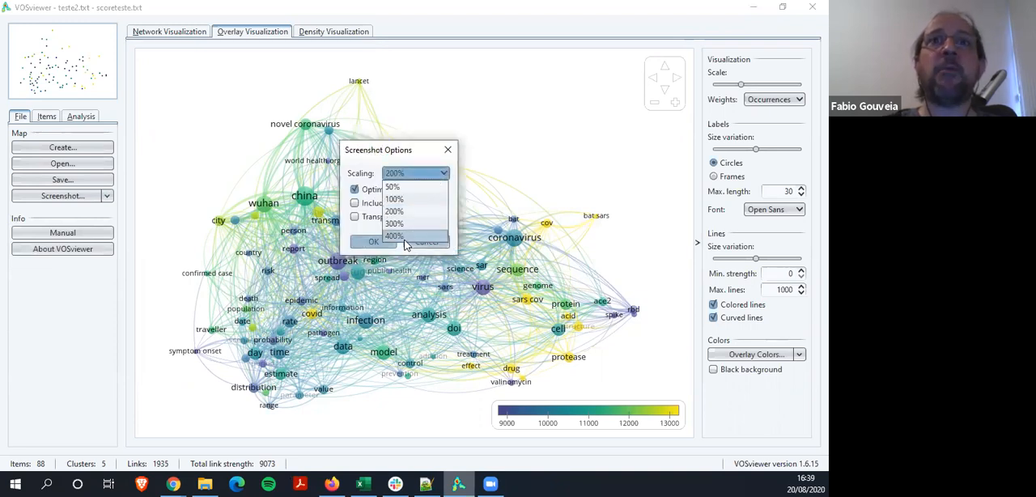
{"action": "left_click", "coordinate": [405, 238]}
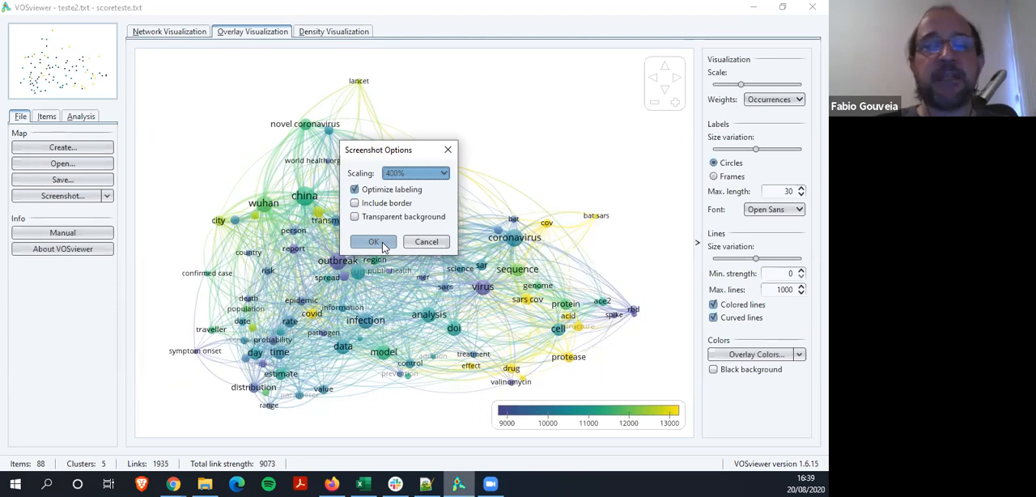
{"action": "left_click", "coordinate": [417, 174]}
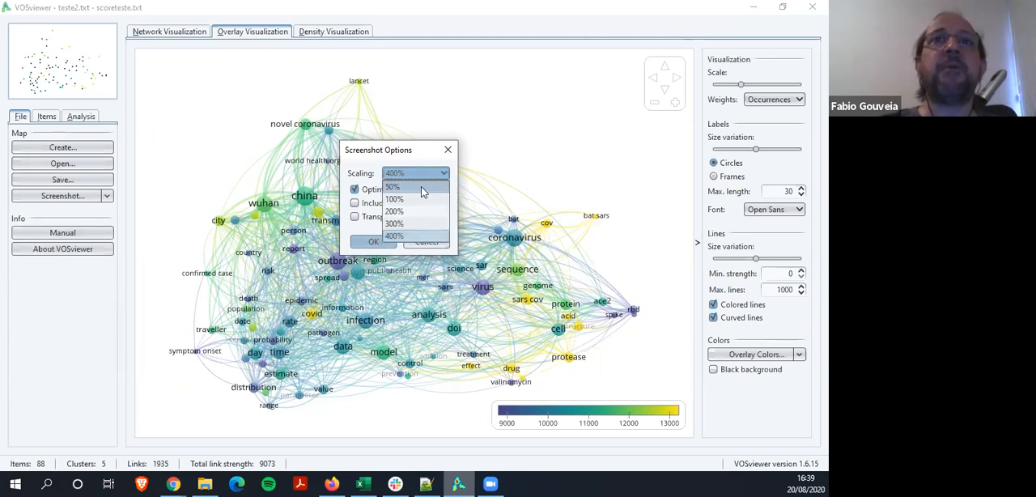
{"action": "left_click", "coordinate": [409, 210]}
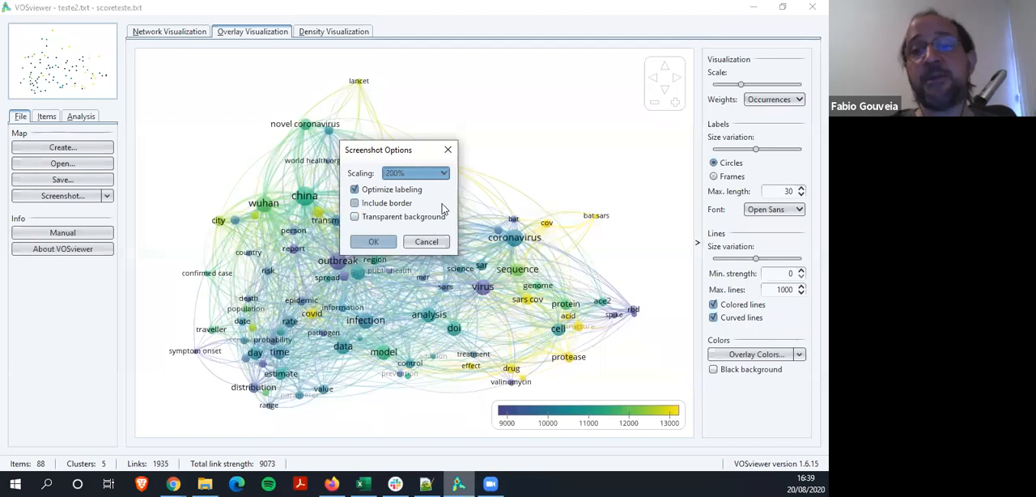
{"action": "left_click", "coordinate": [427, 241]}
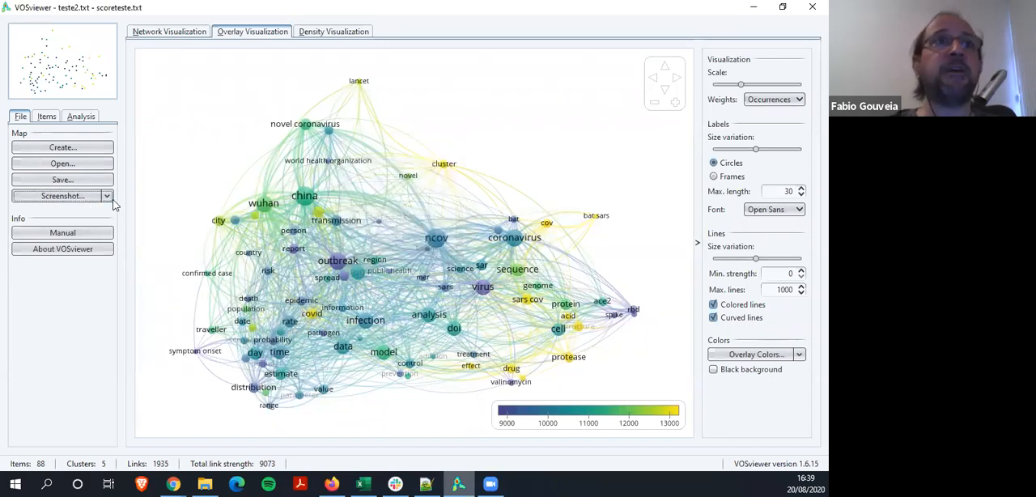
Check again the map file and network file entries for saving the map, and close without saving
{"action": "left_click", "coordinate": [102, 195]}
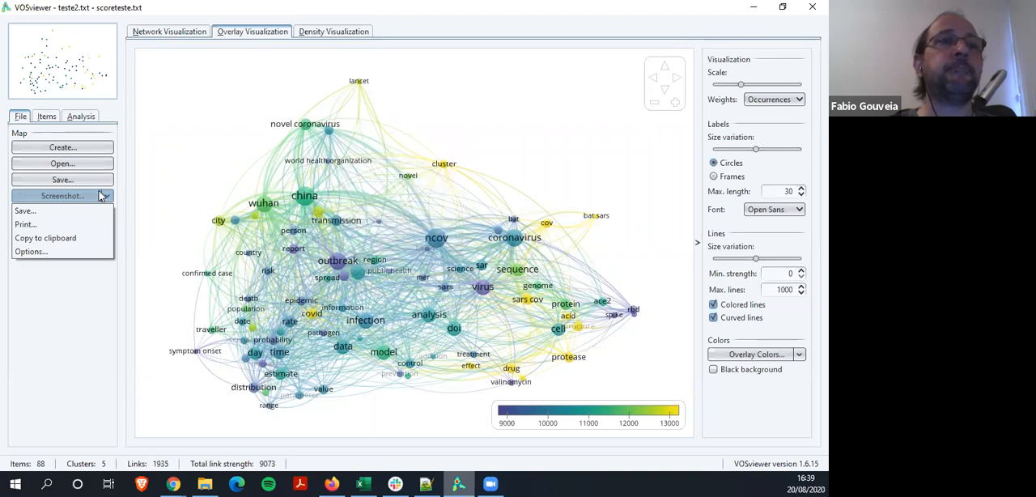
{"action": "left_click", "coordinate": [109, 196]}
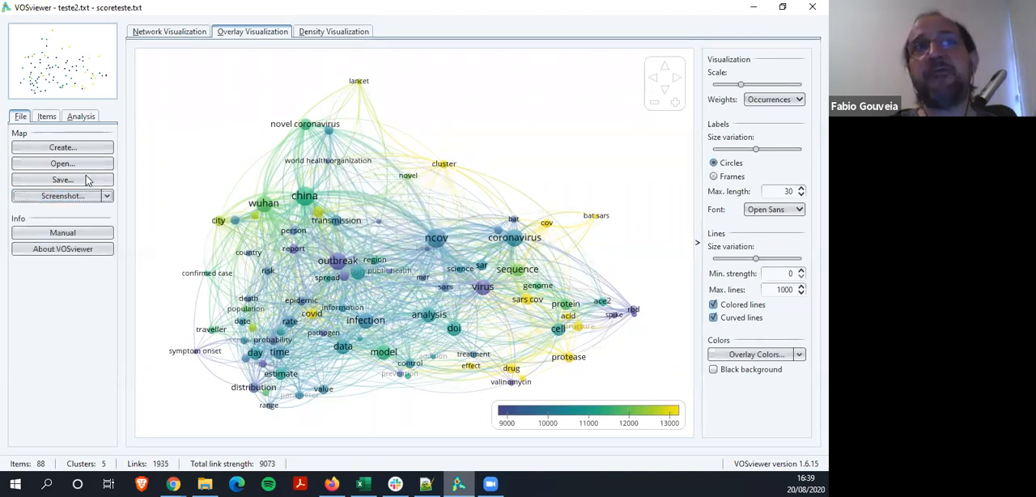
{"action": "left_click", "coordinate": [87, 180]}
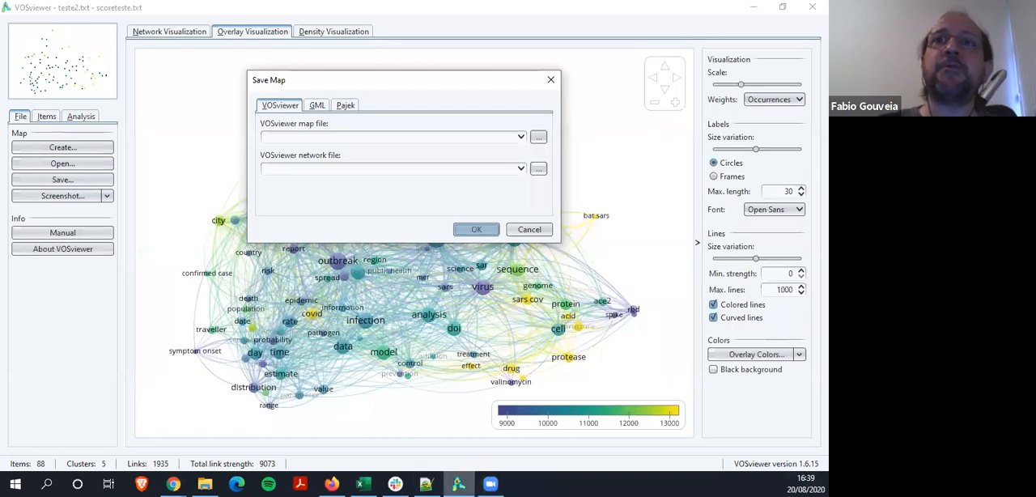
{"action": "left_click", "coordinate": [647, 244]}
{"action": "left_click", "coordinate": [529, 229]}
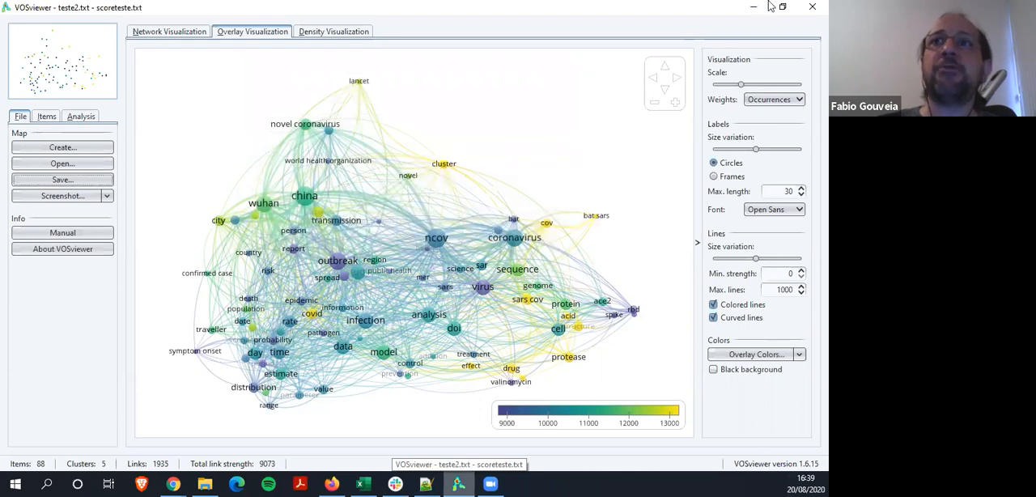
Try the black background on the overlay visualization and switch it back off
{"action": "left_click", "coordinate": [713, 369]}
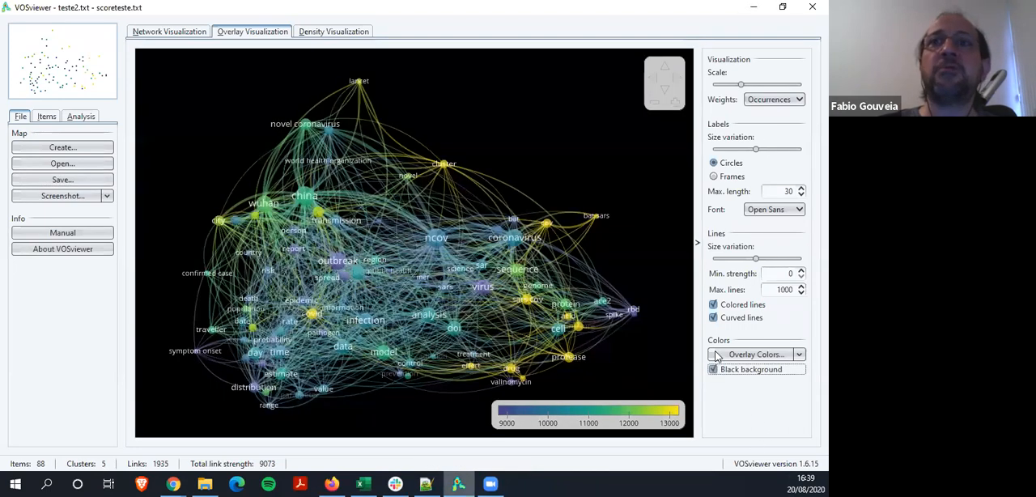
{"action": "left_click", "coordinate": [713, 369]}
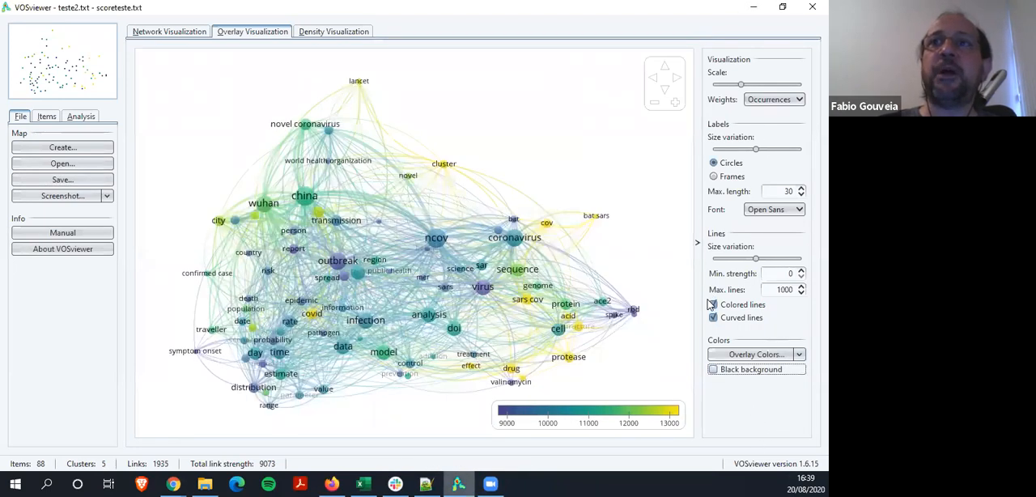
Try the overlay map without colored lines and without curved lines, restoring each line option after its trial
{"action": "left_click", "coordinate": [713, 305]}
{"action": "left_click", "coordinate": [713, 304]}
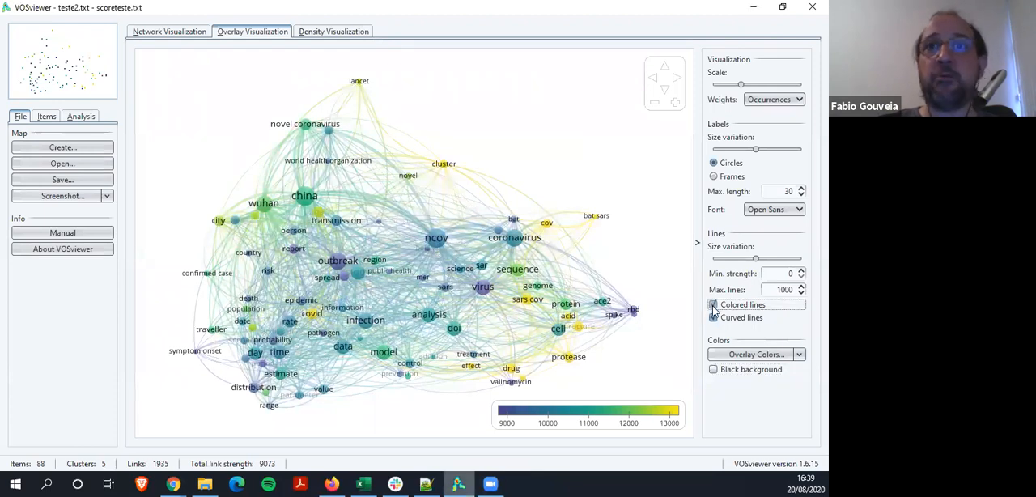
{"action": "left_click", "coordinate": [713, 318]}
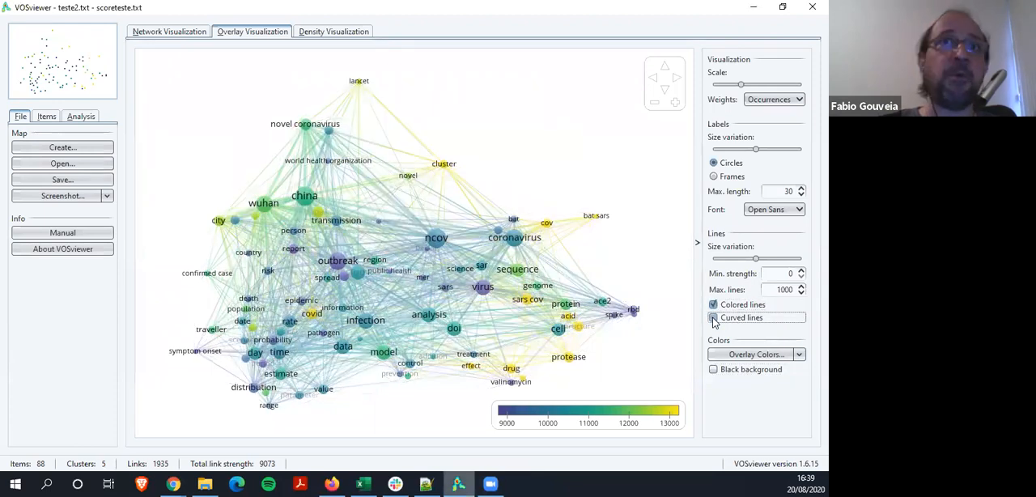
{"action": "left_click", "coordinate": [714, 317]}
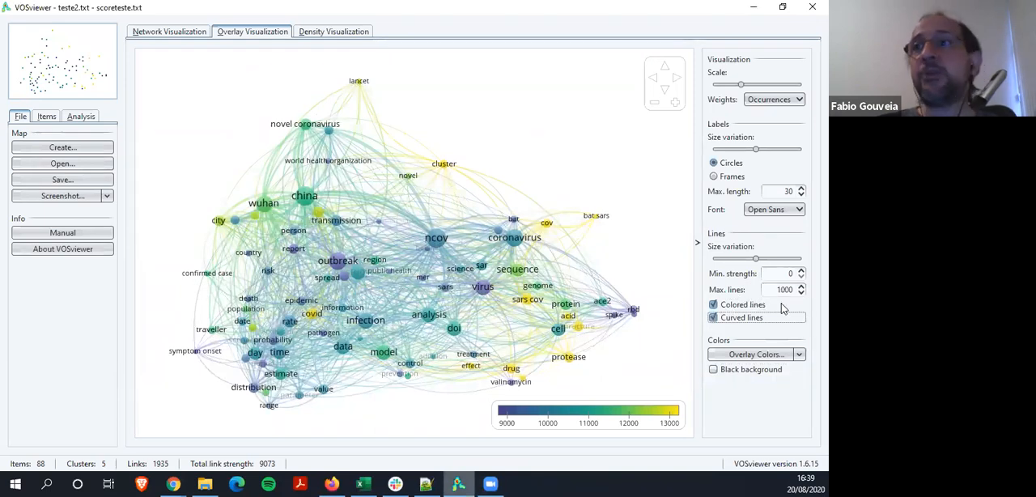
Try the maximum size variation for the overlay map's lines and return it to about the middle of its range
{"action": "mouse_move", "coordinate": [757, 262]}
{"action": "left_click_drag", "start_coordinate": [757, 262], "coordinate": [807, 261]}
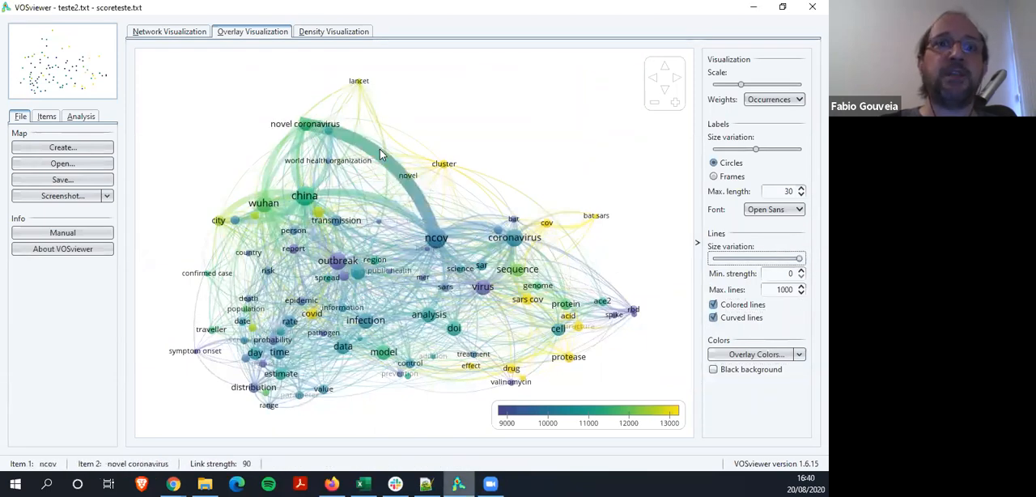
{"action": "left_click", "coordinate": [750, 259]}
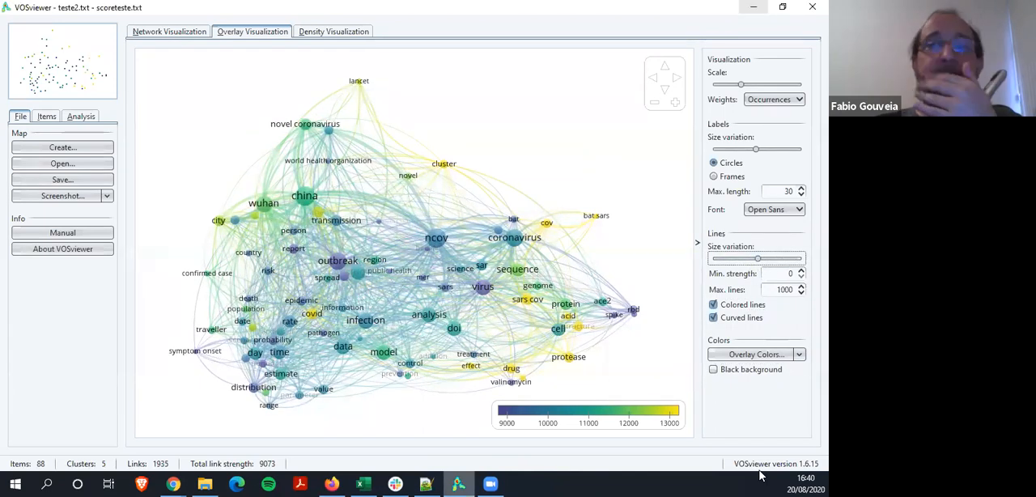
Display the overlay map's items as frames instead of circles
{"action": "left_click", "coordinate": [713, 176]}
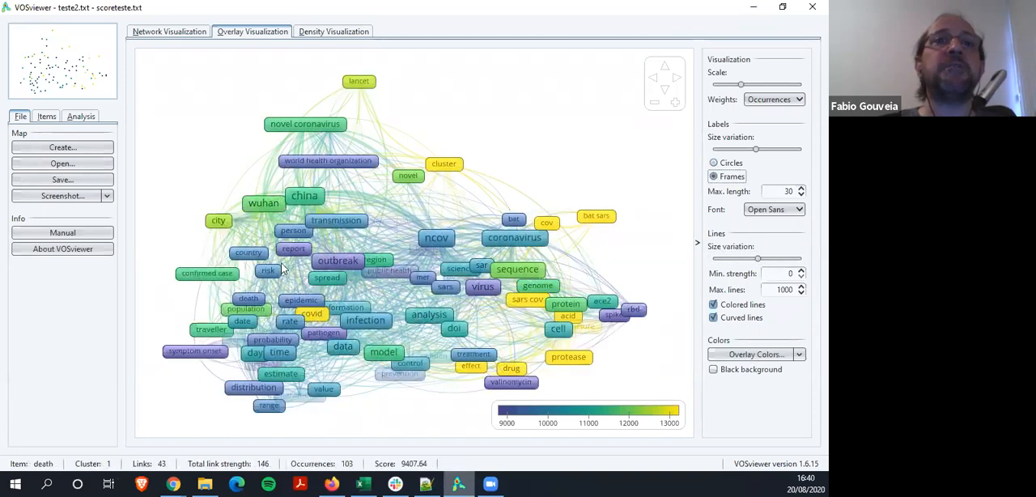